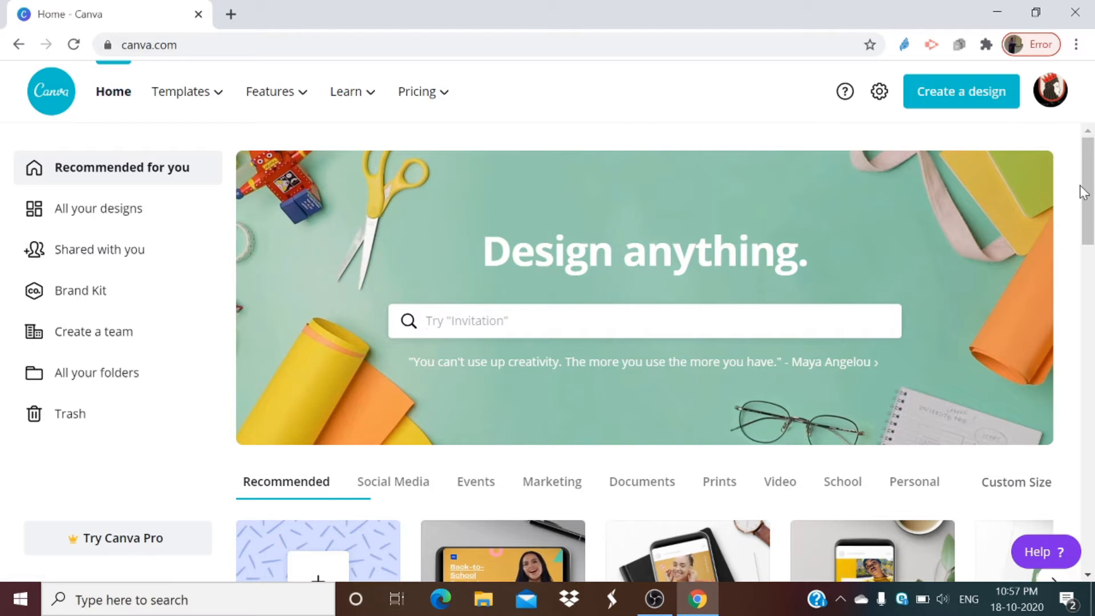
Step: Look through the home page's recommended design types, existing designs, Instagram post templates and poster templates
{"action": "scroll", "coordinate": [1084, 194], "scroll_direction": "down", "scroll_amount": 1}
{"action": "scroll", "coordinate": [1084, 194], "scroll_direction": "up", "scroll_amount": 1}
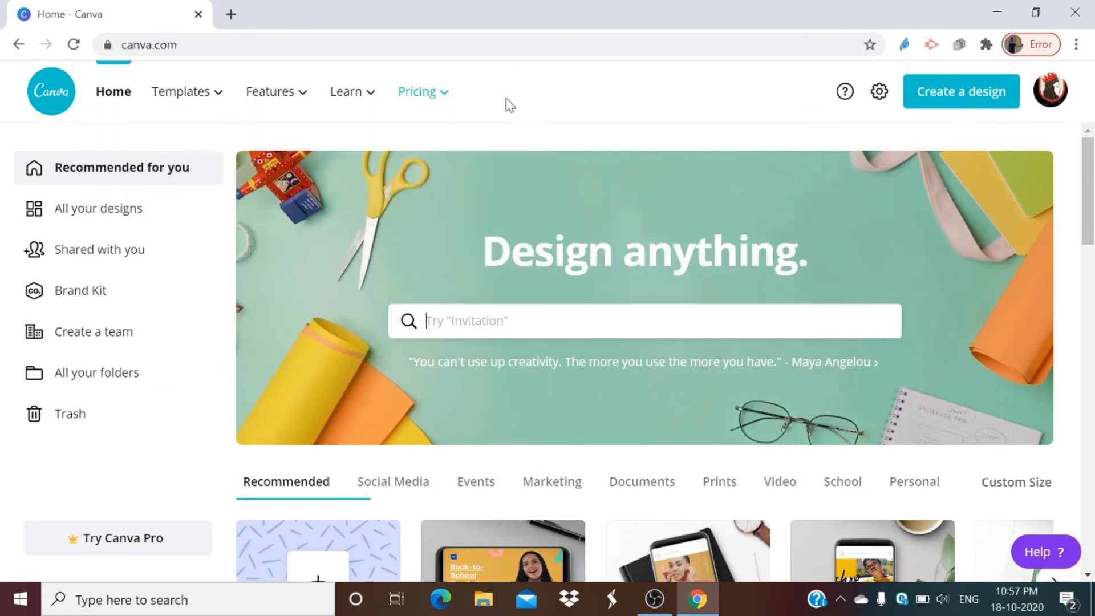
{"action": "mouse_move", "coordinate": [382, 73]}
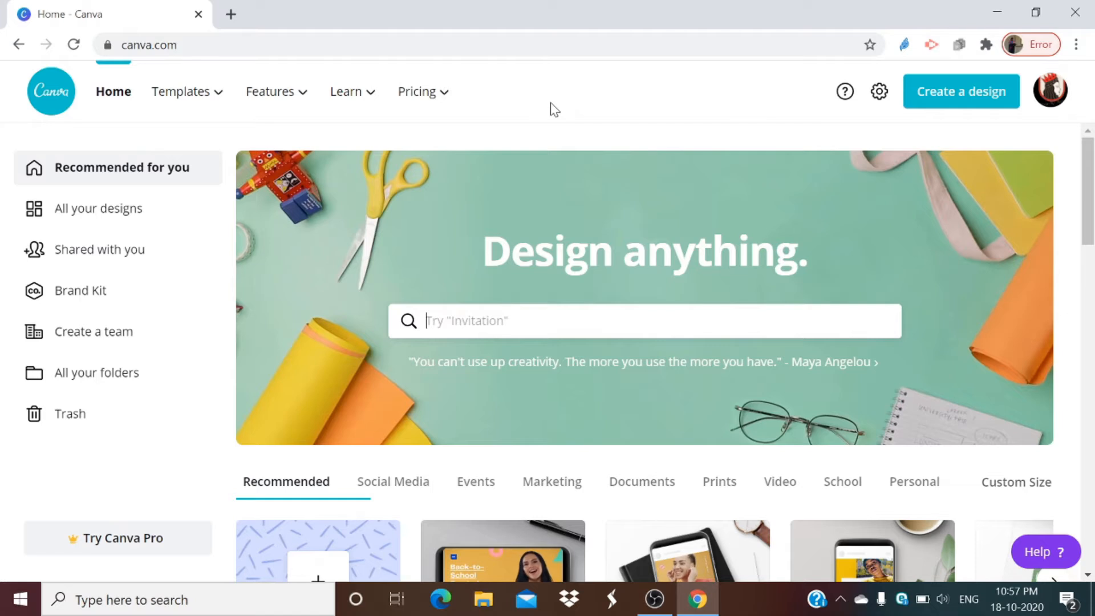
{"action": "scroll", "coordinate": [361, 284], "scroll_direction": "down", "scroll_amount": 1}
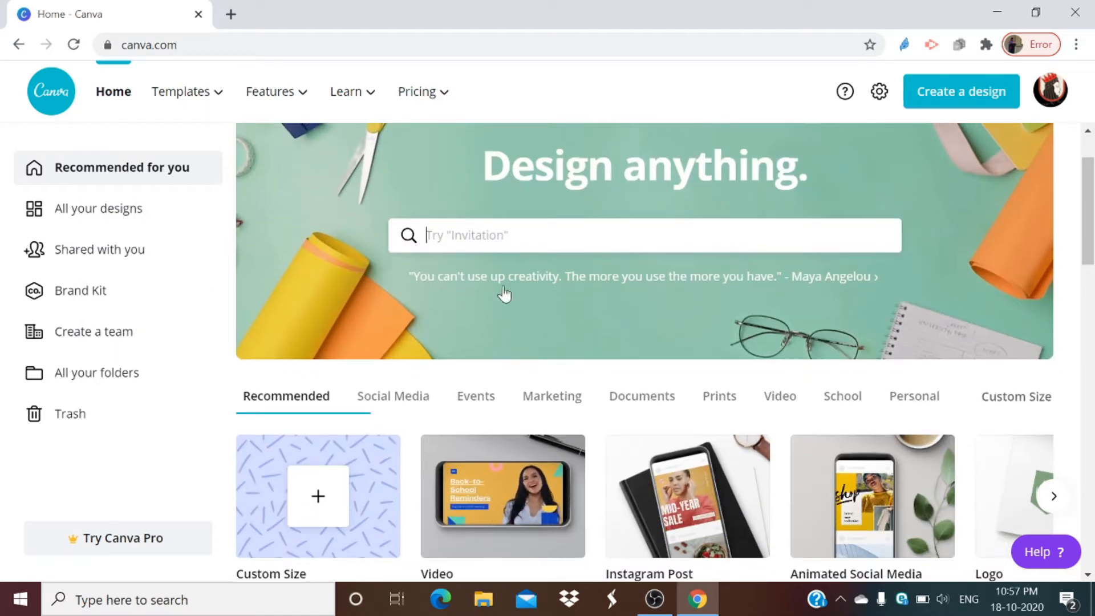
{"action": "scroll", "coordinate": [650, 206], "scroll_direction": "up", "scroll_amount": 1}
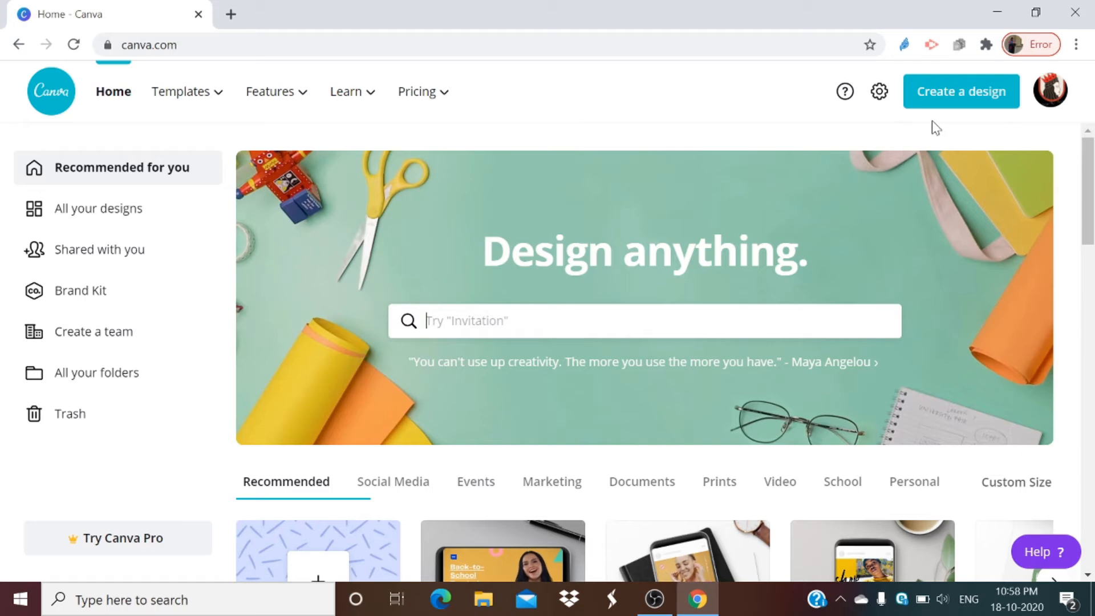
{"action": "scroll", "coordinate": [932, 137], "scroll_direction": "down", "scroll_amount": 13}
{"action": "scroll", "coordinate": [729, 184], "scroll_direction": "up", "scroll_amount": 4}
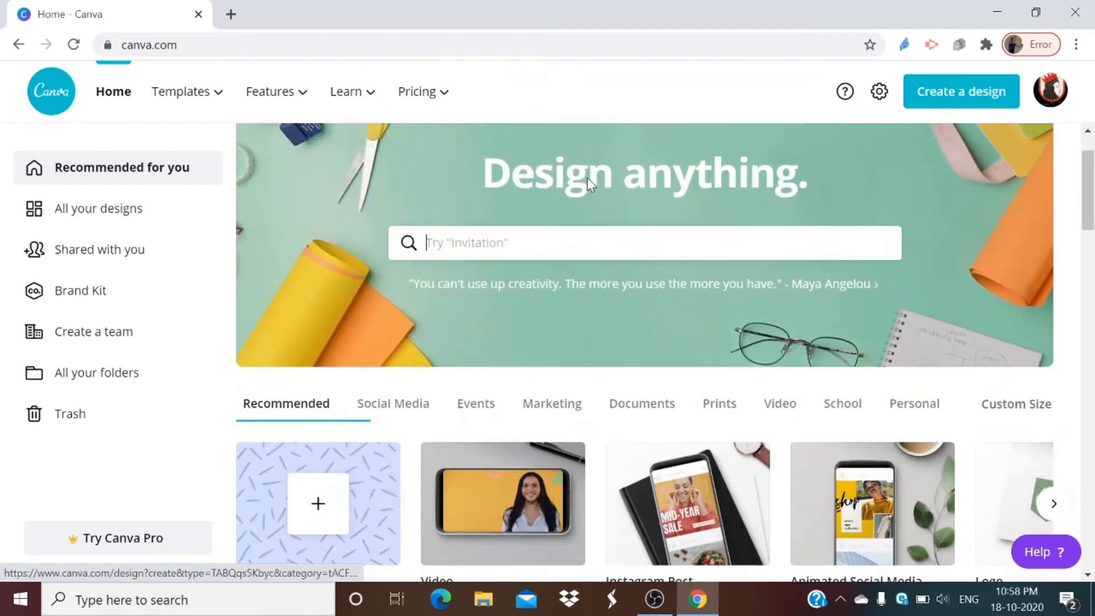
{"action": "scroll", "coordinate": [806, 184], "scroll_direction": "up", "scroll_amount": 1}
{"action": "scroll", "coordinate": [805, 184], "scroll_direction": "down", "scroll_amount": 3}
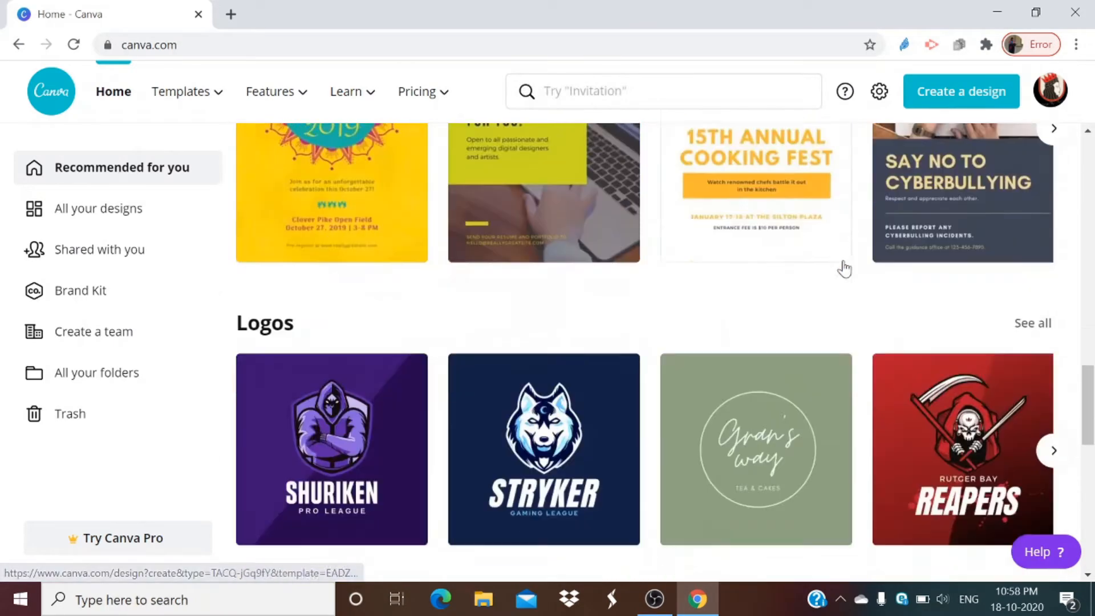
{"action": "scroll", "coordinate": [843, 268], "scroll_direction": "down", "scroll_amount": 7}
{"action": "scroll", "coordinate": [809, 272], "scroll_direction": "up", "scroll_amount": 7}
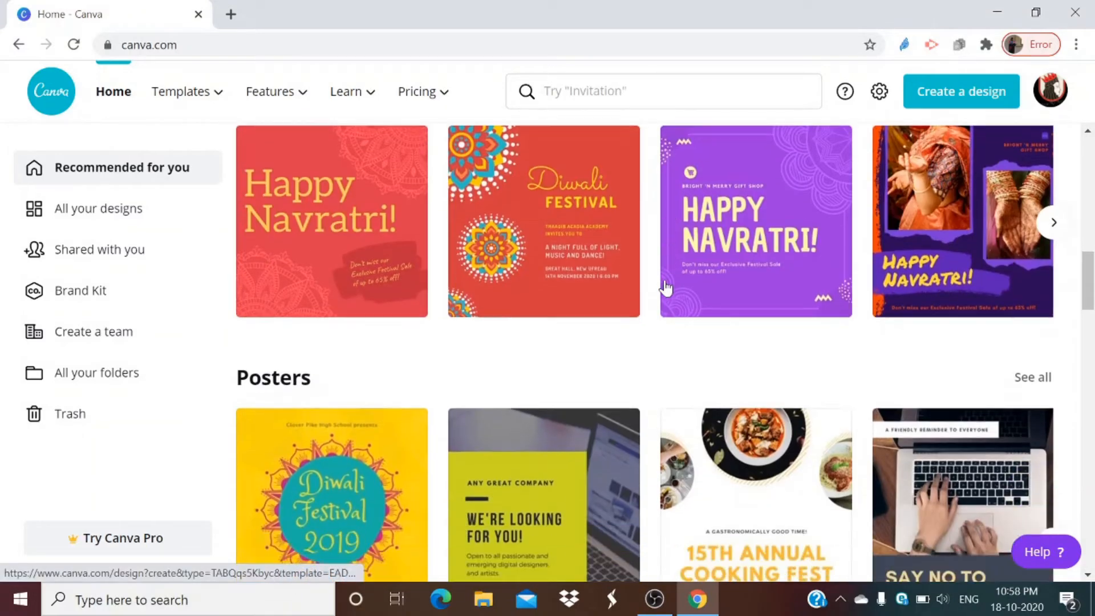
{"action": "scroll", "coordinate": [665, 286], "scroll_direction": "up", "scroll_amount": 4}
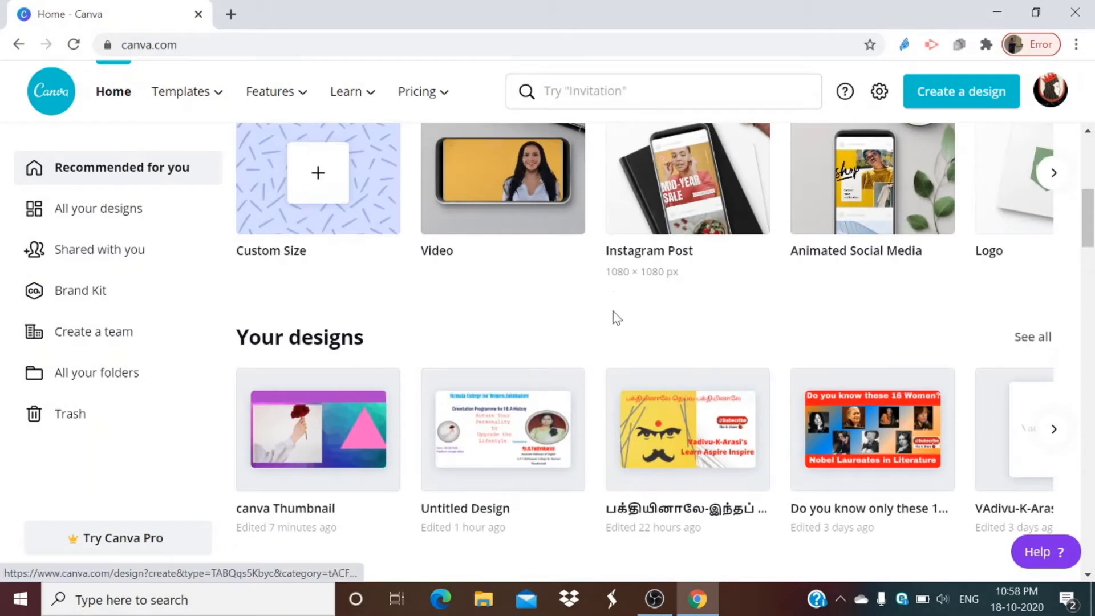
{"action": "scroll", "coordinate": [614, 316], "scroll_direction": "down", "scroll_amount": 3}
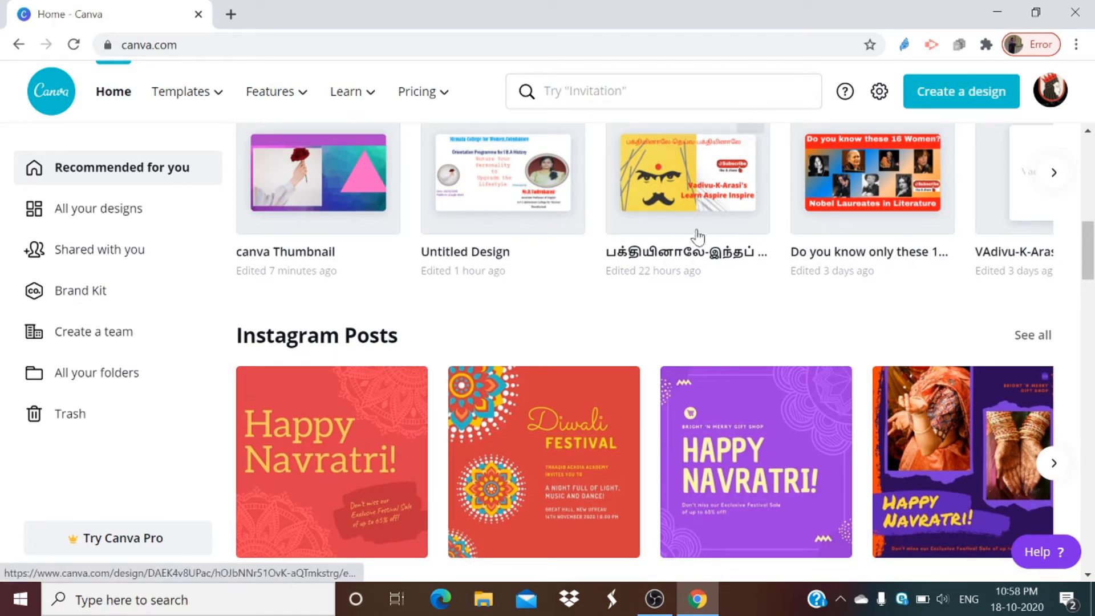
{"action": "scroll", "coordinate": [560, 255], "scroll_direction": "down", "scroll_amount": 6}
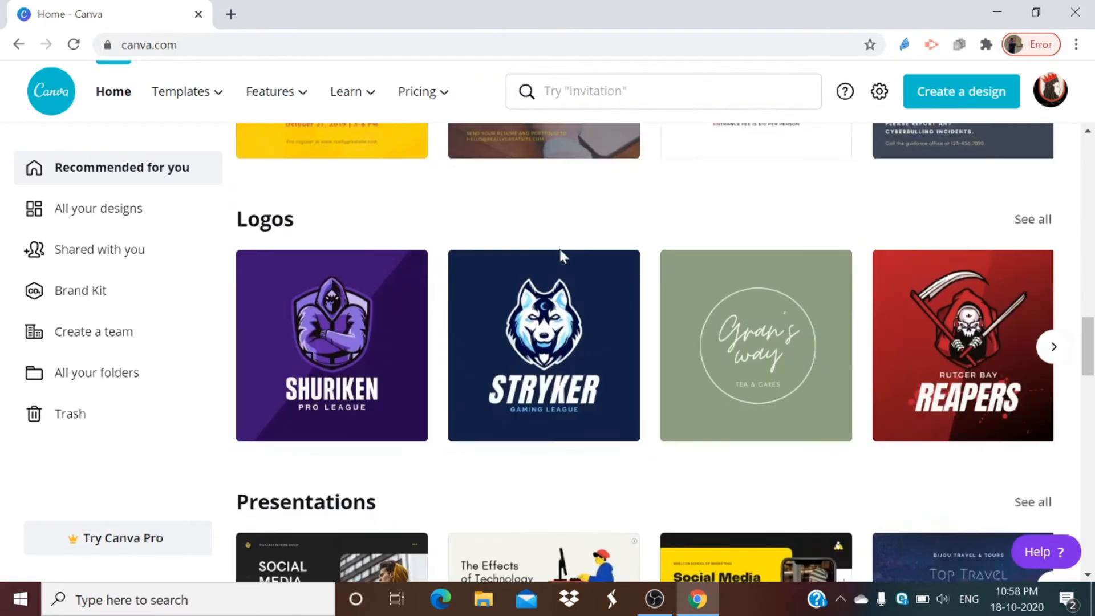
{"action": "scroll", "coordinate": [559, 252], "scroll_direction": "down", "scroll_amount": 5}
{"action": "scroll", "coordinate": [623, 193], "scroll_direction": "up", "scroll_amount": 10}
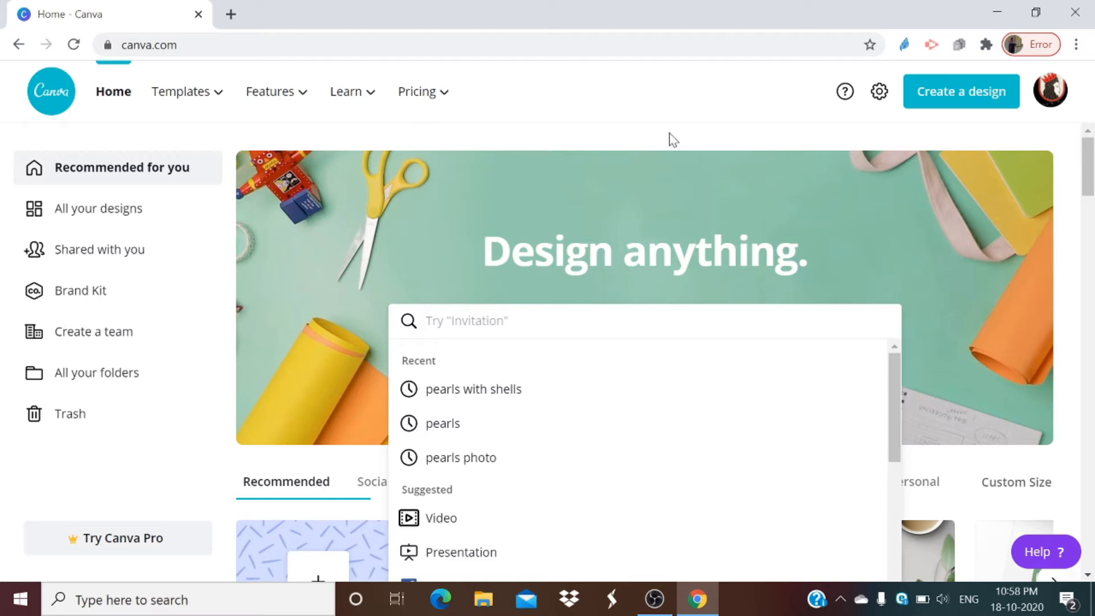
{"action": "left_click", "coordinate": [669, 134]}
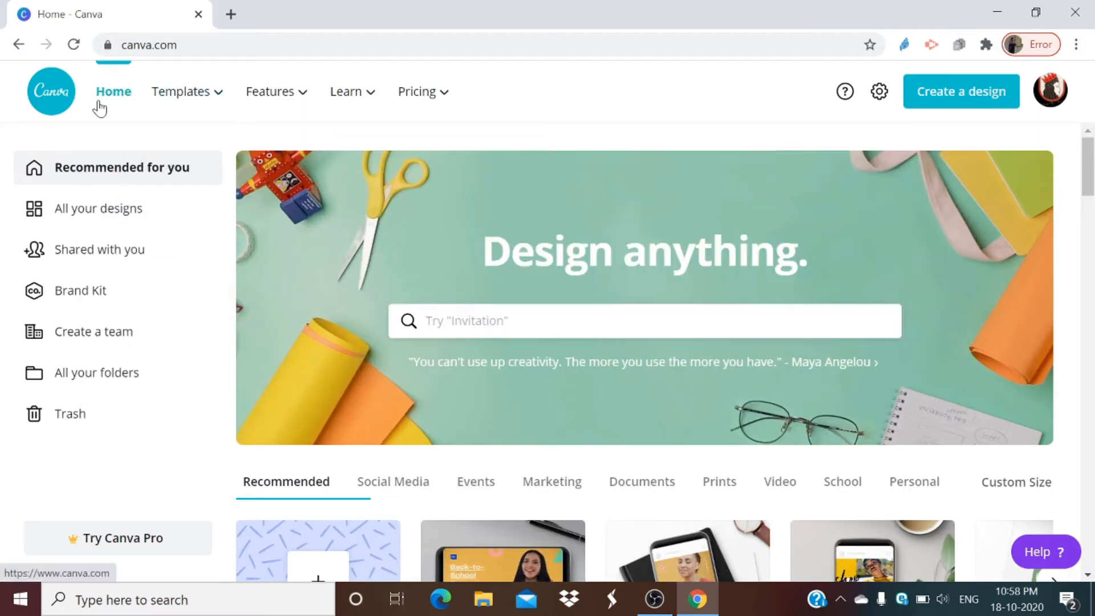
Step: Review the template categories and the feature categories offered from the home page
{"action": "mouse_move", "coordinate": [198, 106]}
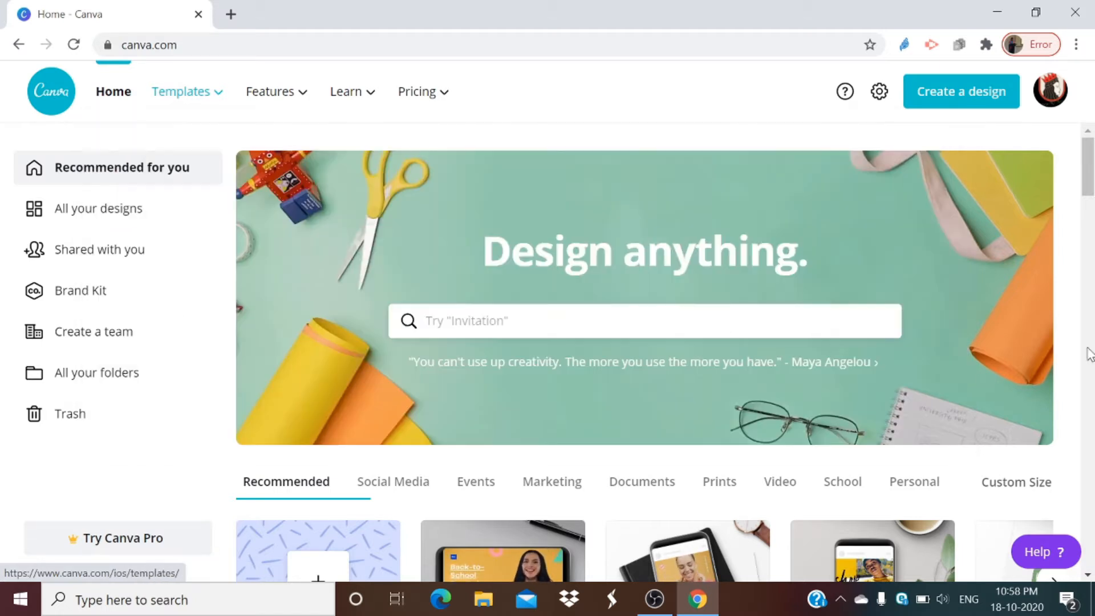
{"action": "mouse_move", "coordinate": [207, 102]}
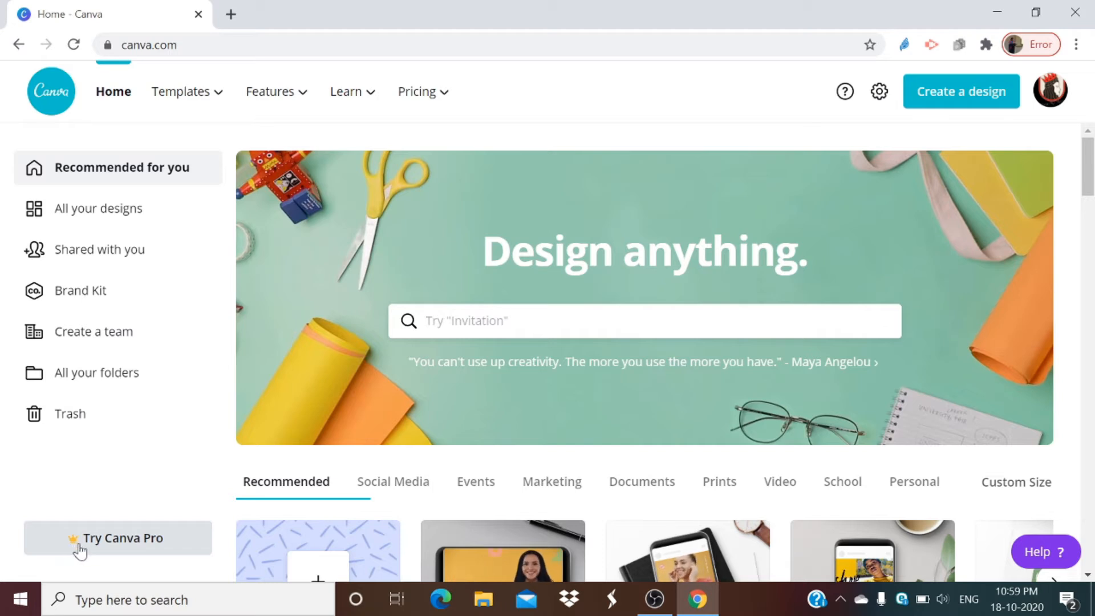
{"action": "scroll", "coordinate": [516, 369], "scroll_direction": "down", "scroll_amount": 6}
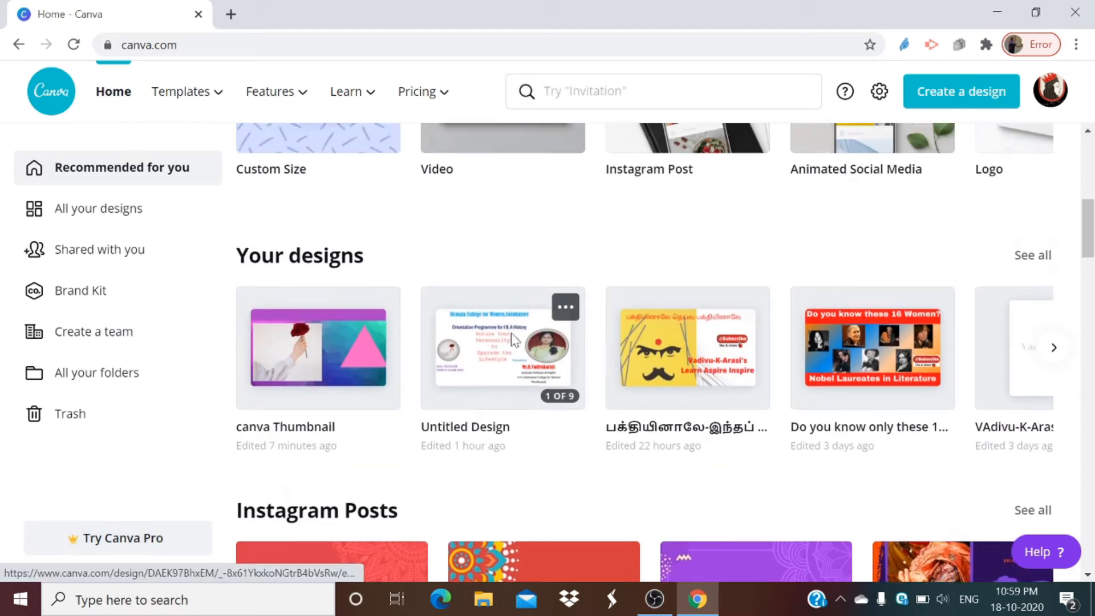
{"action": "scroll", "coordinate": [515, 369], "scroll_direction": "up", "scroll_amount": 6}
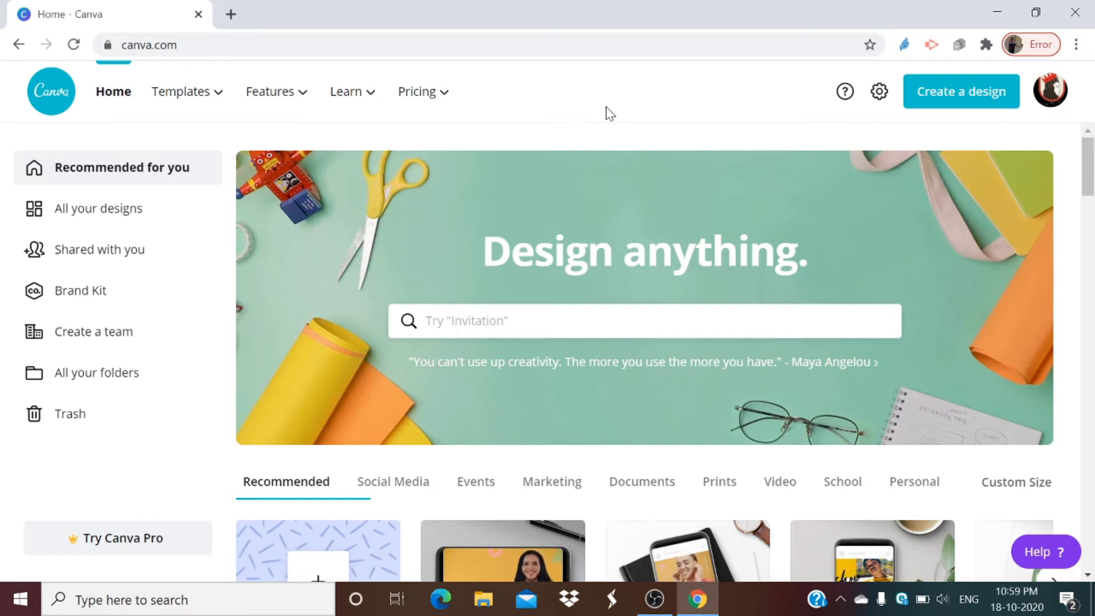
{"action": "scroll", "coordinate": [610, 113], "scroll_direction": "down", "scroll_amount": 5}
{"action": "mouse_move", "coordinate": [246, 127]}
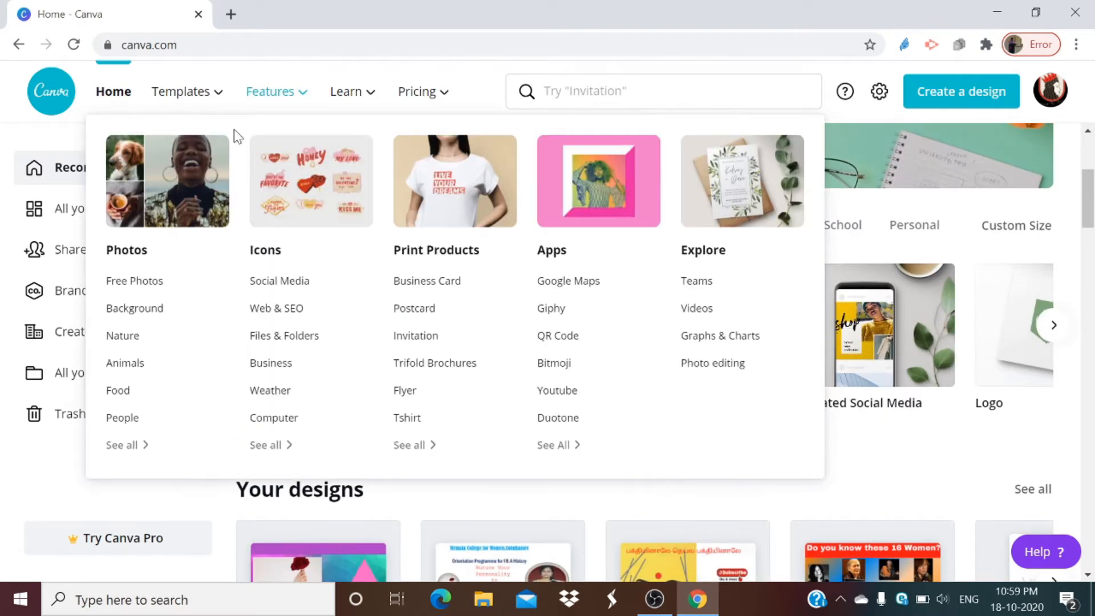
{"action": "scroll", "coordinate": [208, 191], "scroll_direction": "up", "scroll_amount": 5}
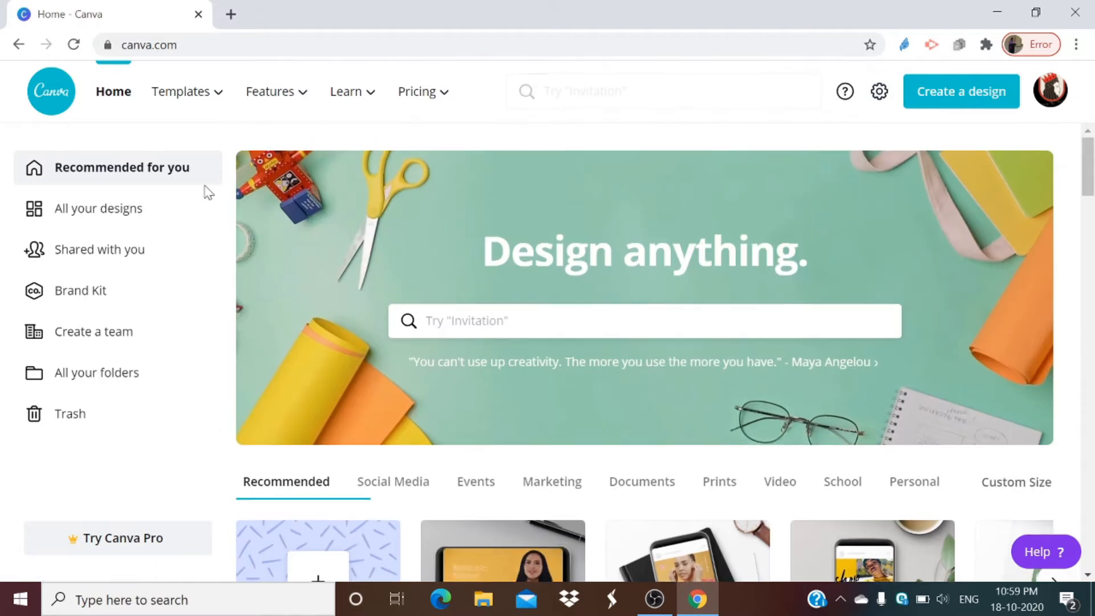
Step: Open the collection of all your designs and look through the saved designs
{"action": "left_click", "coordinate": [155, 217]}
{"action": "scroll", "coordinate": [687, 226], "scroll_direction": "down", "scroll_amount": 10}
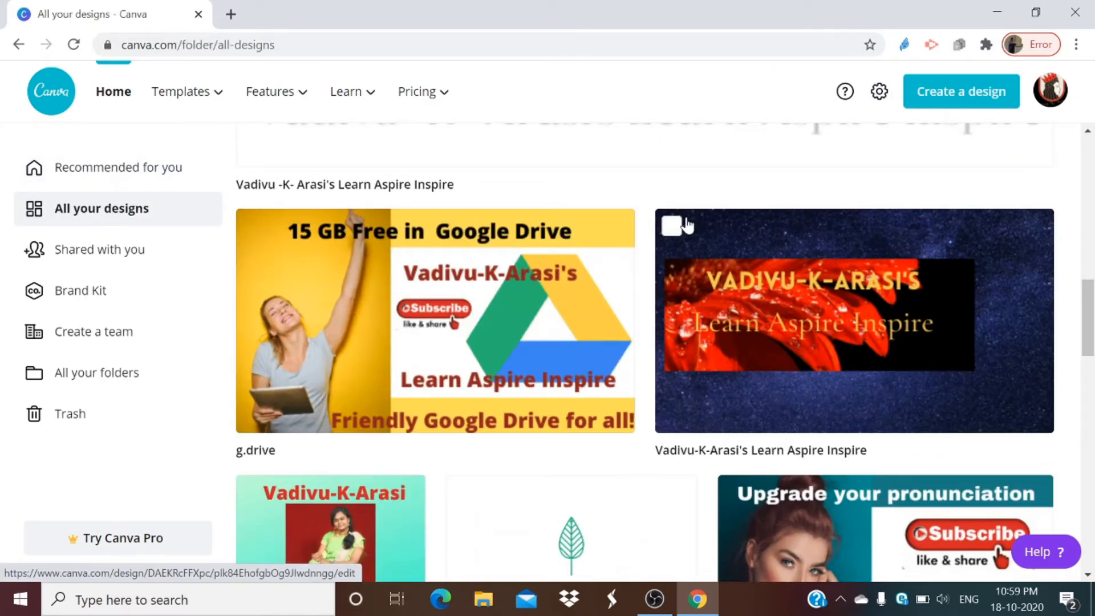
{"action": "scroll", "coordinate": [687, 226], "scroll_direction": "down", "scroll_amount": 20}
{"action": "scroll", "coordinate": [684, 231], "scroll_direction": "down", "scroll_amount": 20}
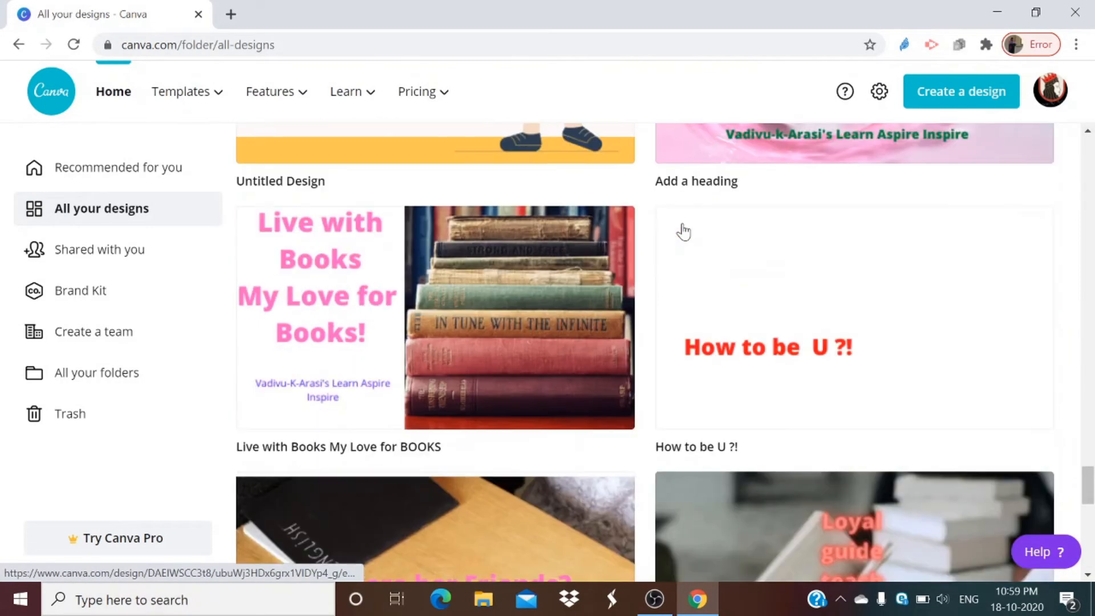
{"action": "scroll", "coordinate": [684, 231], "scroll_direction": "down", "scroll_amount": 15}
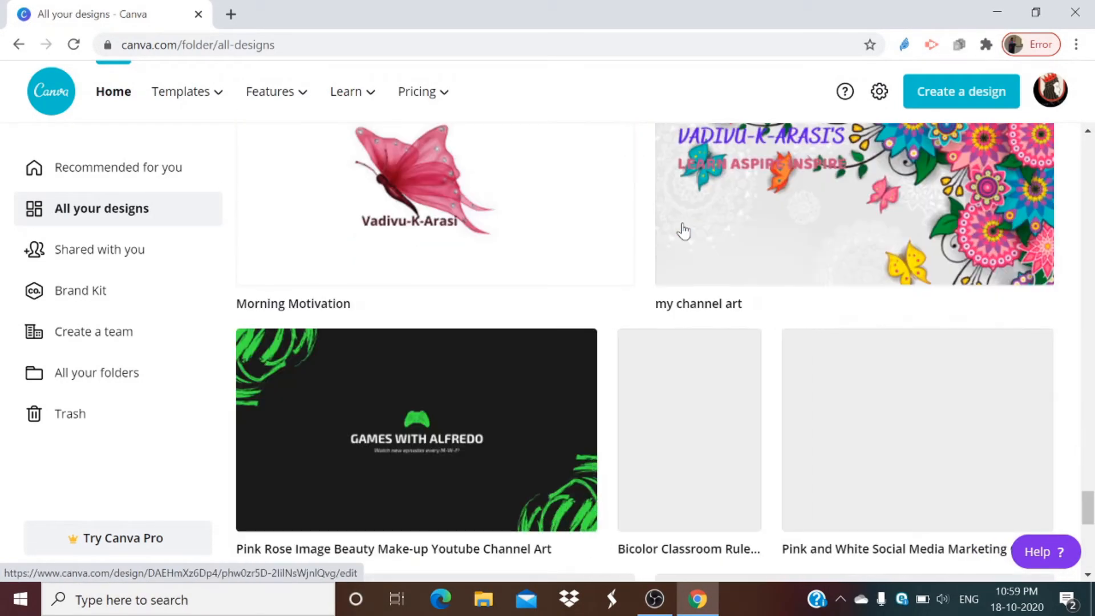
{"action": "scroll", "coordinate": [684, 231], "scroll_direction": "up", "scroll_amount": 15}
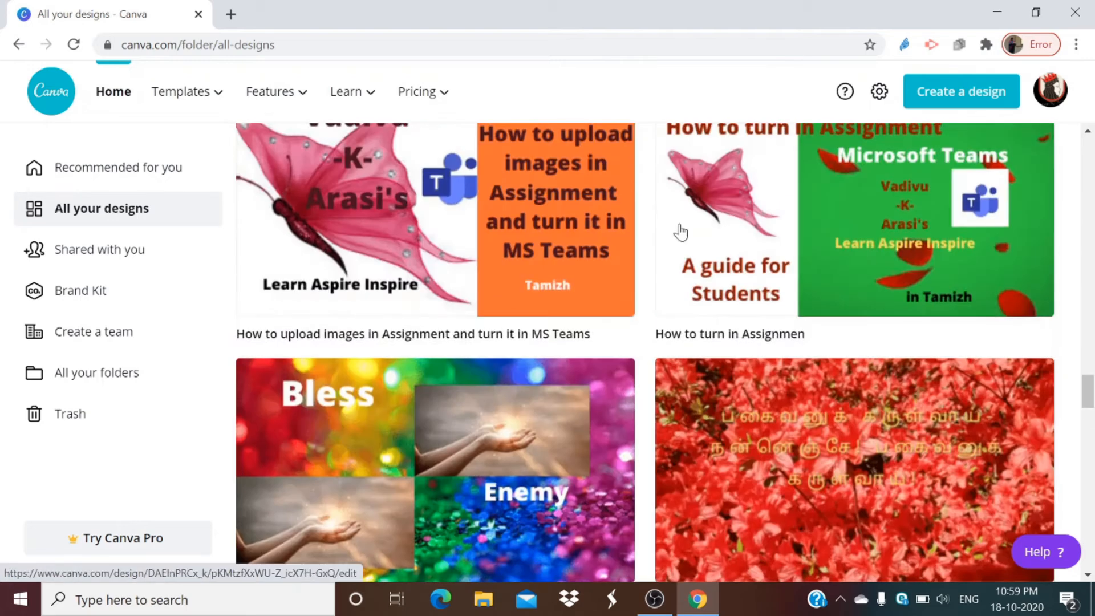
{"action": "scroll", "coordinate": [681, 229], "scroll_direction": "up", "scroll_amount": 20}
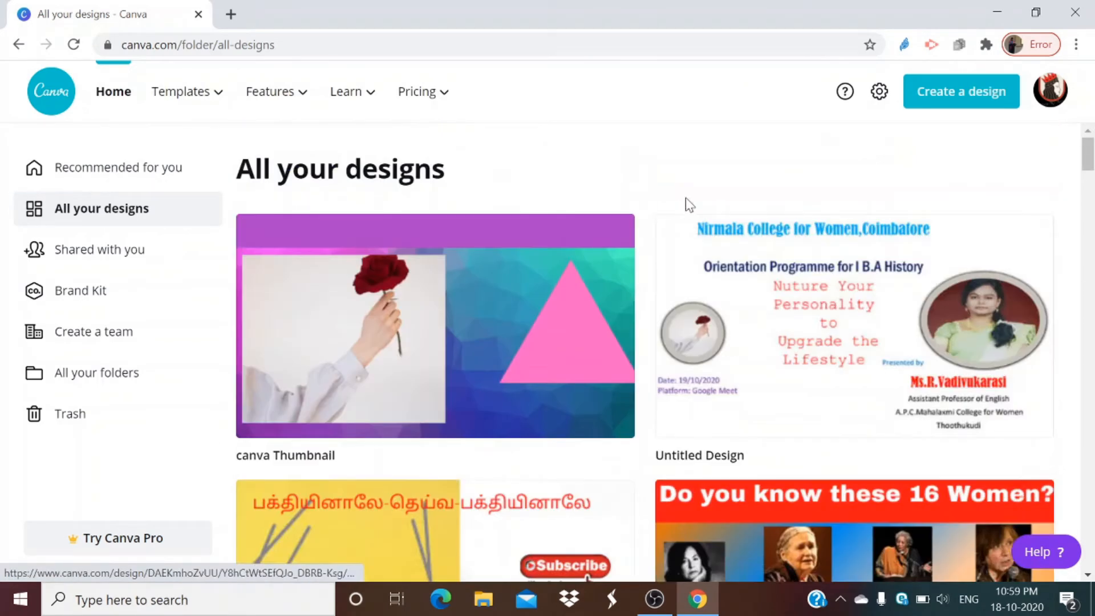
Step: View the custom size options for a new design and close them without creating one
{"action": "left_click", "coordinate": [950, 105]}
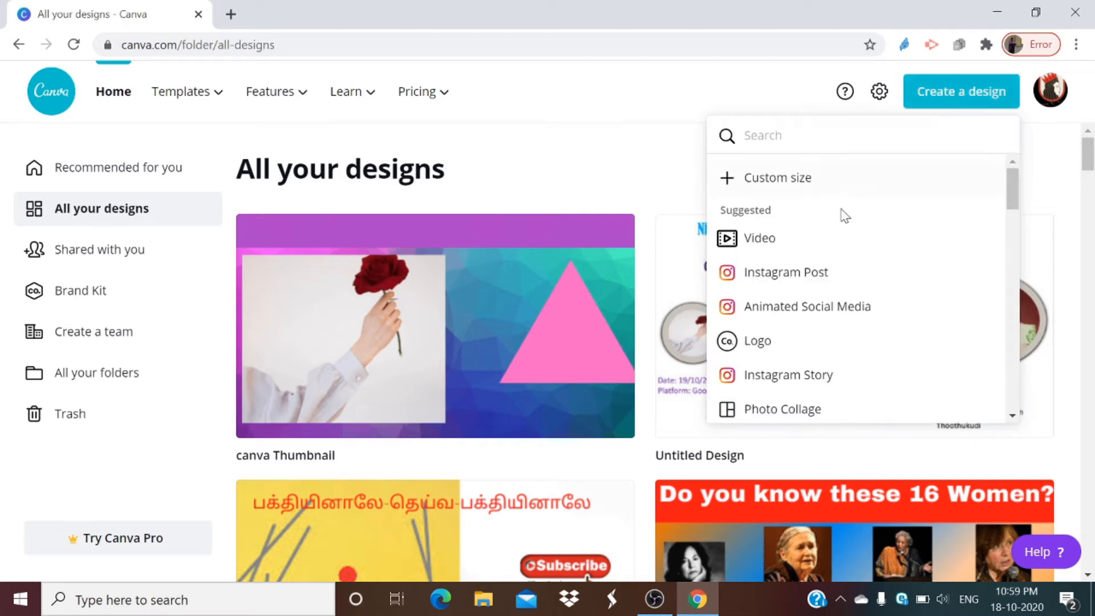
{"action": "left_click", "coordinate": [791, 189]}
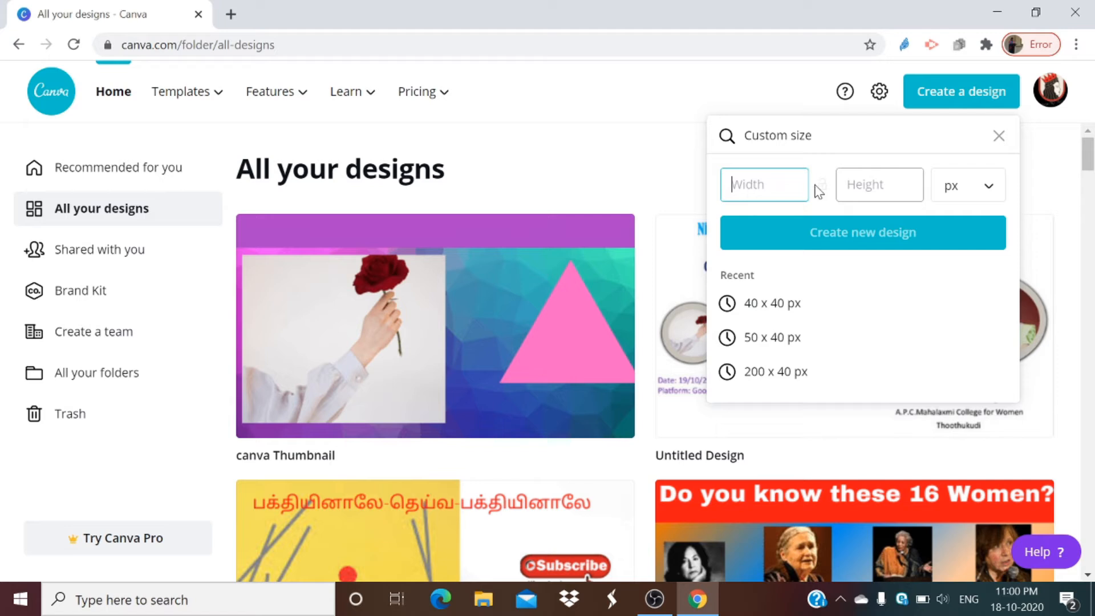
{"action": "left_click", "coordinate": [619, 154]}
Step: Look through the full list of suggested design types for a new design, from Video down to Circle Sticker
{"action": "left_click", "coordinate": [945, 102]}
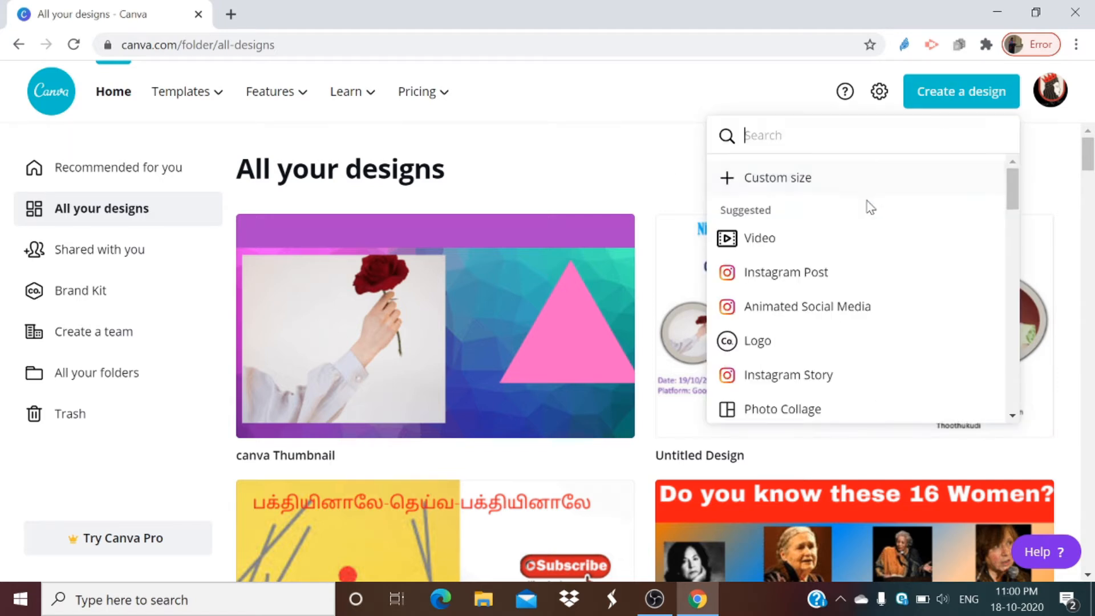
{"action": "scroll", "coordinate": [796, 260], "scroll_direction": "down", "scroll_amount": 5}
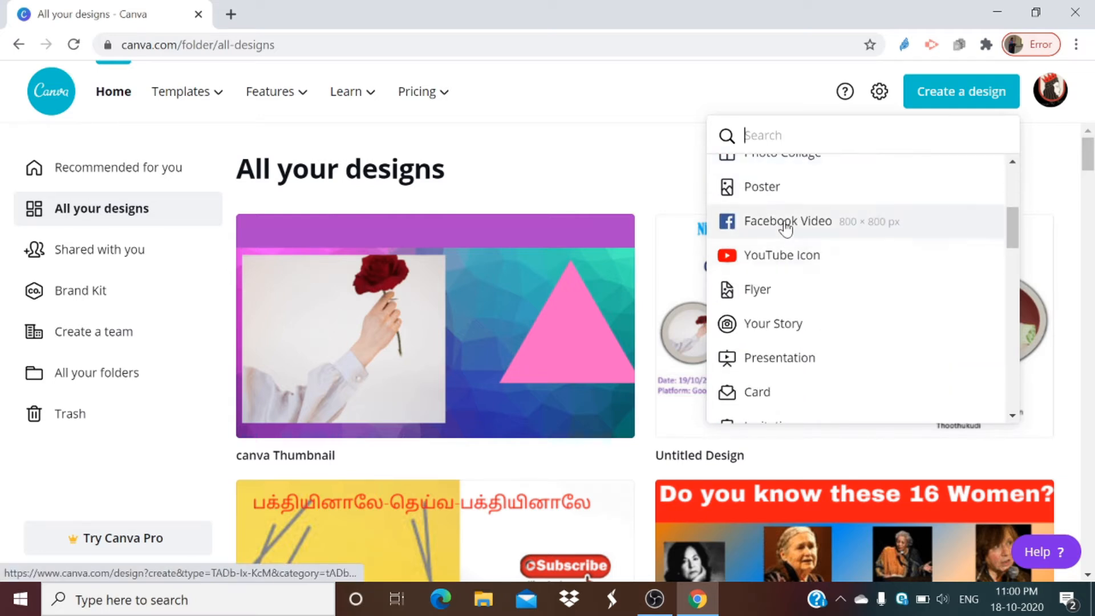
{"action": "scroll", "coordinate": [790, 254], "scroll_direction": "down", "scroll_amount": 6}
{"action": "scroll", "coordinate": [787, 258], "scroll_direction": "down", "scroll_amount": 2}
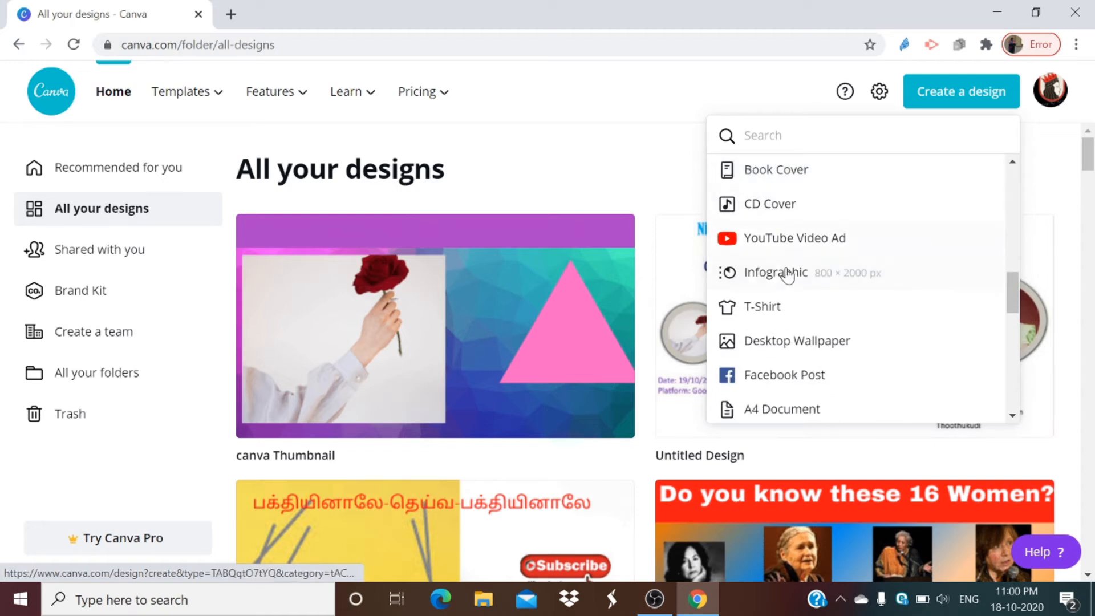
{"action": "scroll", "coordinate": [788, 268], "scroll_direction": "up", "scroll_amount": 2}
{"action": "scroll", "coordinate": [790, 268], "scroll_direction": "up", "scroll_amount": 1}
{"action": "scroll", "coordinate": [788, 271], "scroll_direction": "down", "scroll_amount": 1}
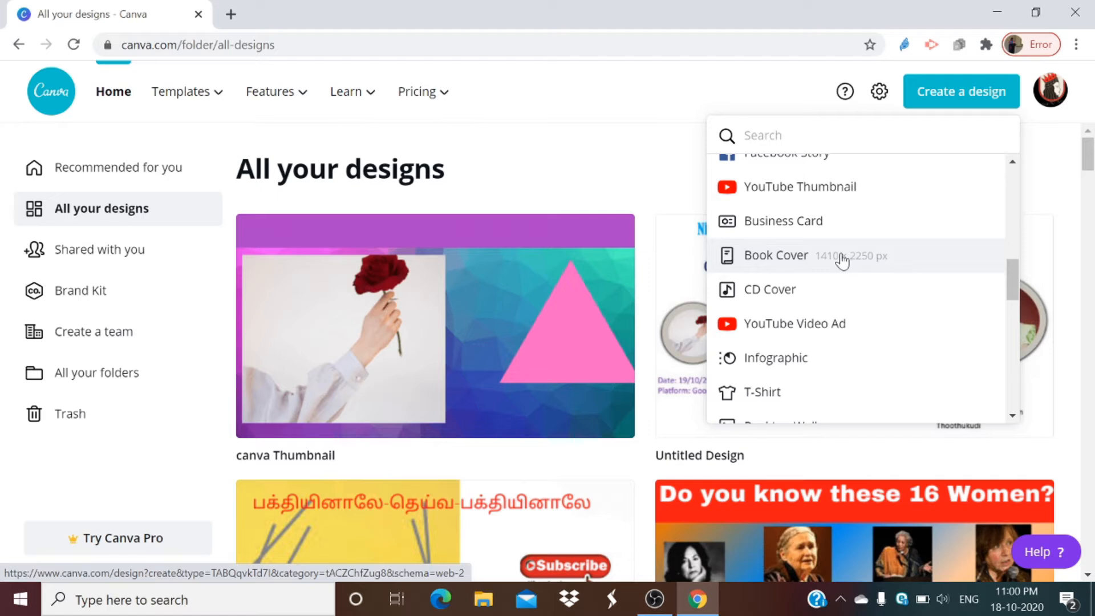
{"action": "scroll", "coordinate": [839, 290], "scroll_direction": "down", "scroll_amount": 2}
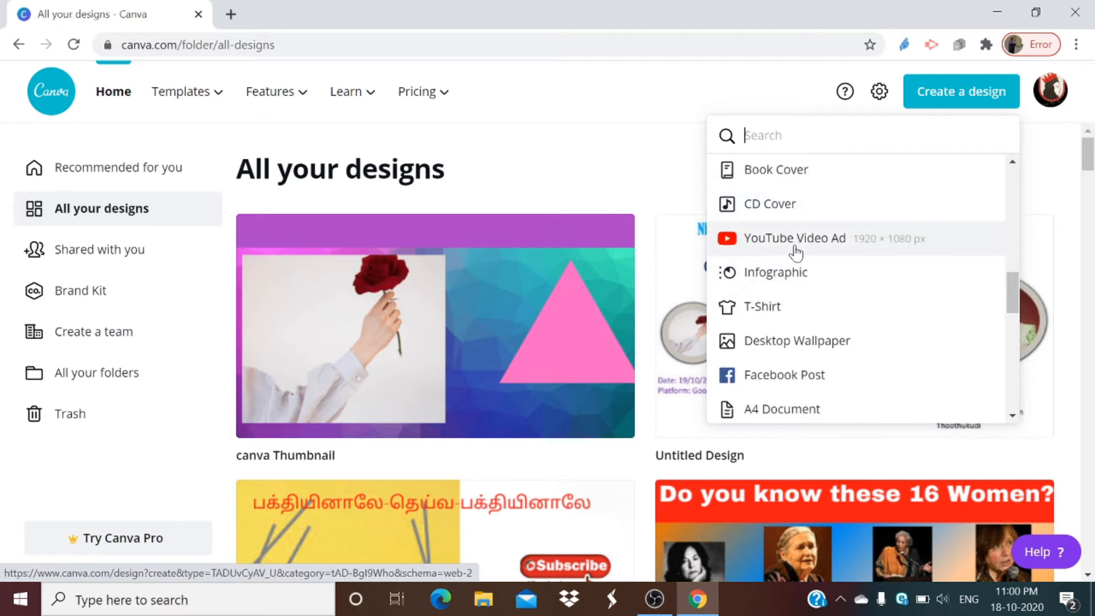
{"action": "scroll", "coordinate": [821, 308], "scroll_direction": "down", "scroll_amount": 2}
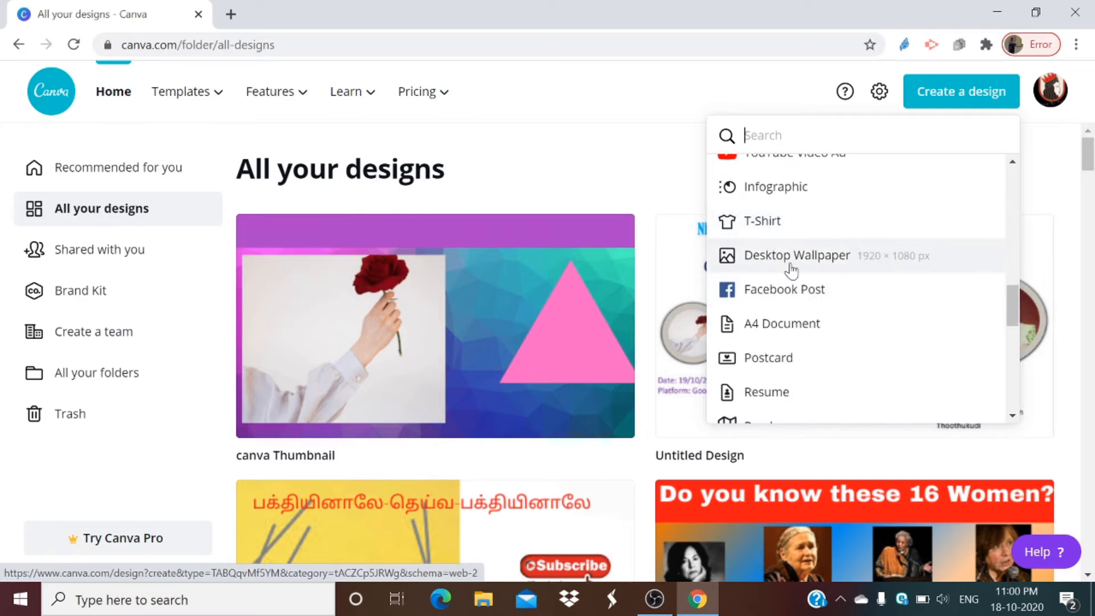
{"action": "scroll", "coordinate": [793, 279], "scroll_direction": "down", "scroll_amount": 2}
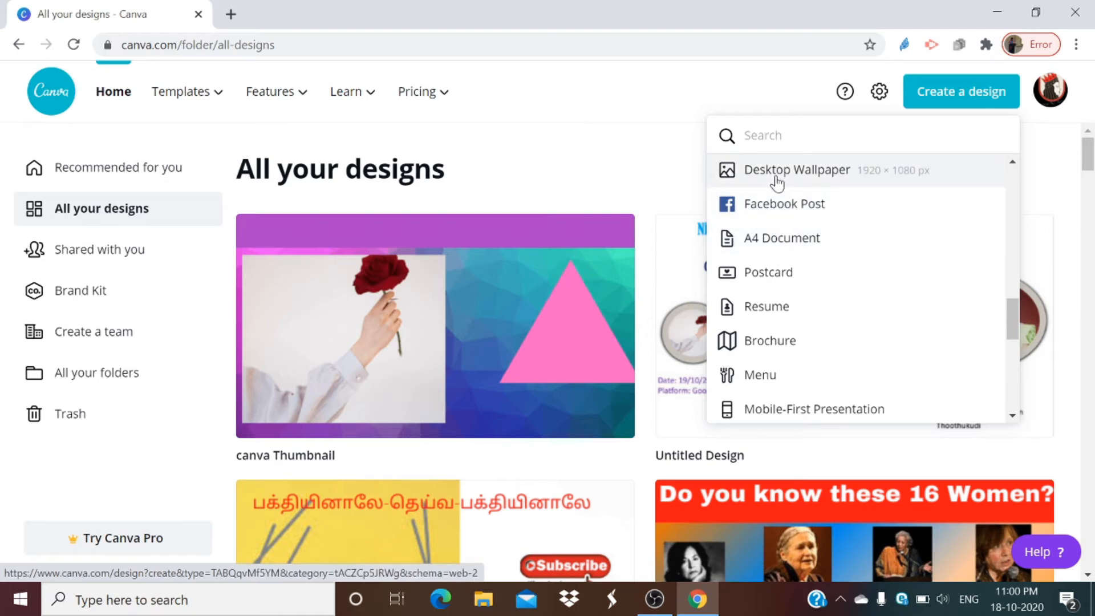
{"action": "scroll", "coordinate": [810, 254], "scroll_direction": "down", "scroll_amount": 2}
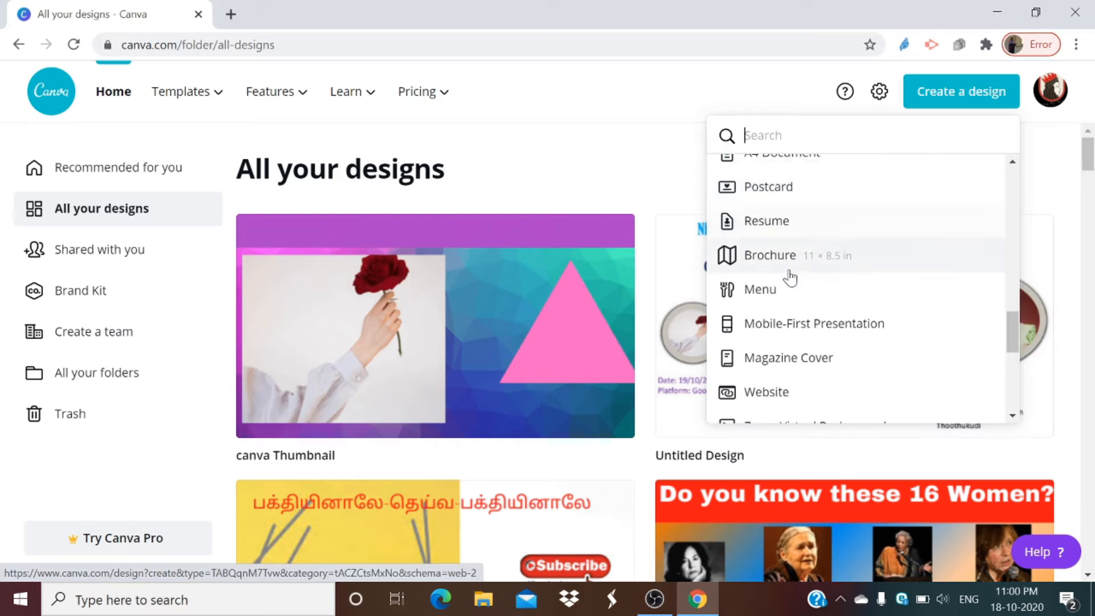
{"action": "scroll", "coordinate": [786, 264], "scroll_direction": "down", "scroll_amount": 2}
{"action": "scroll", "coordinate": [784, 321], "scroll_direction": "down", "scroll_amount": 2}
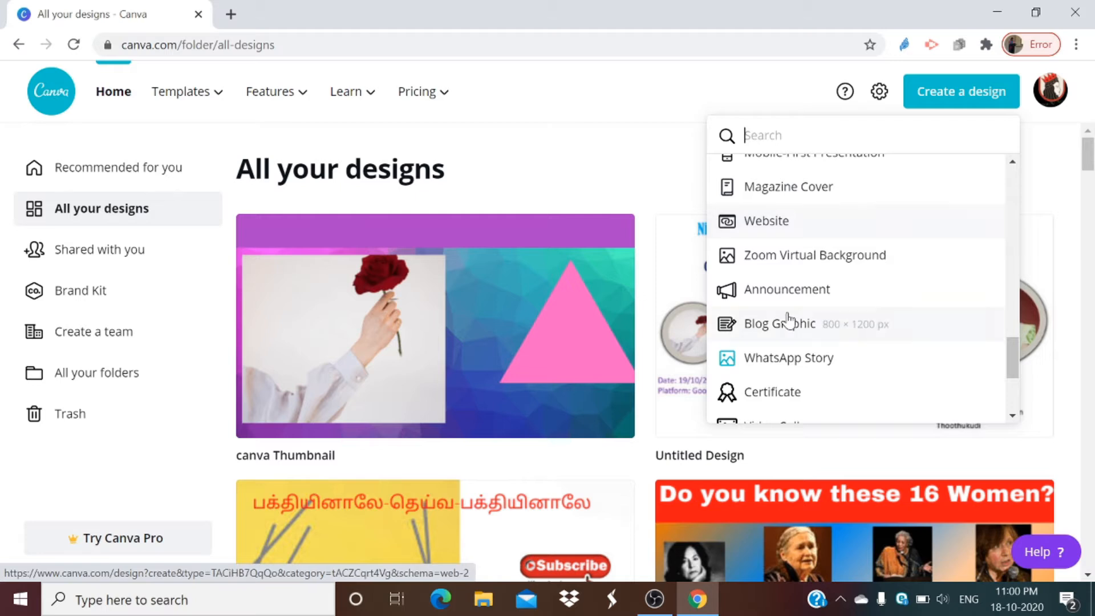
{"action": "scroll", "coordinate": [779, 311], "scroll_direction": "down", "scroll_amount": 2}
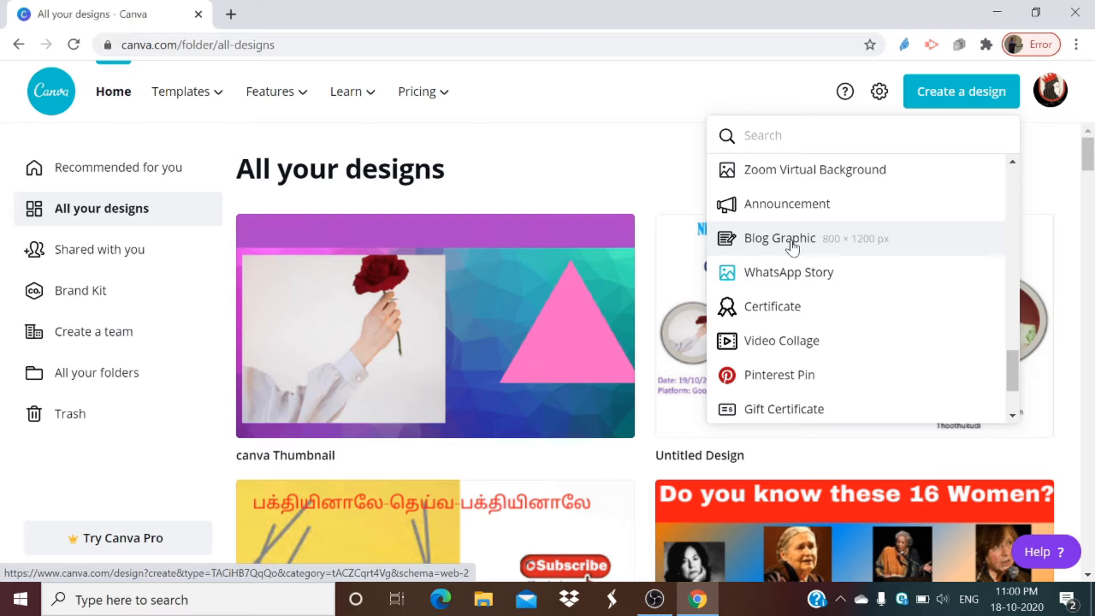
{"action": "scroll", "coordinate": [793, 251], "scroll_direction": "down", "scroll_amount": 2}
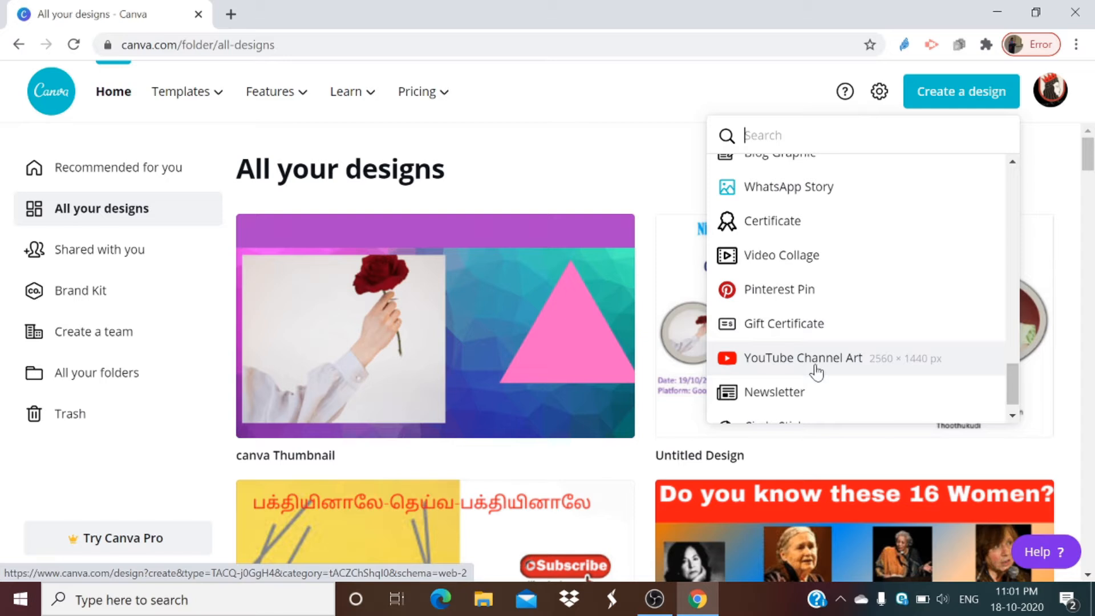
{"action": "scroll", "coordinate": [817, 372], "scroll_direction": "down", "scroll_amount": 1}
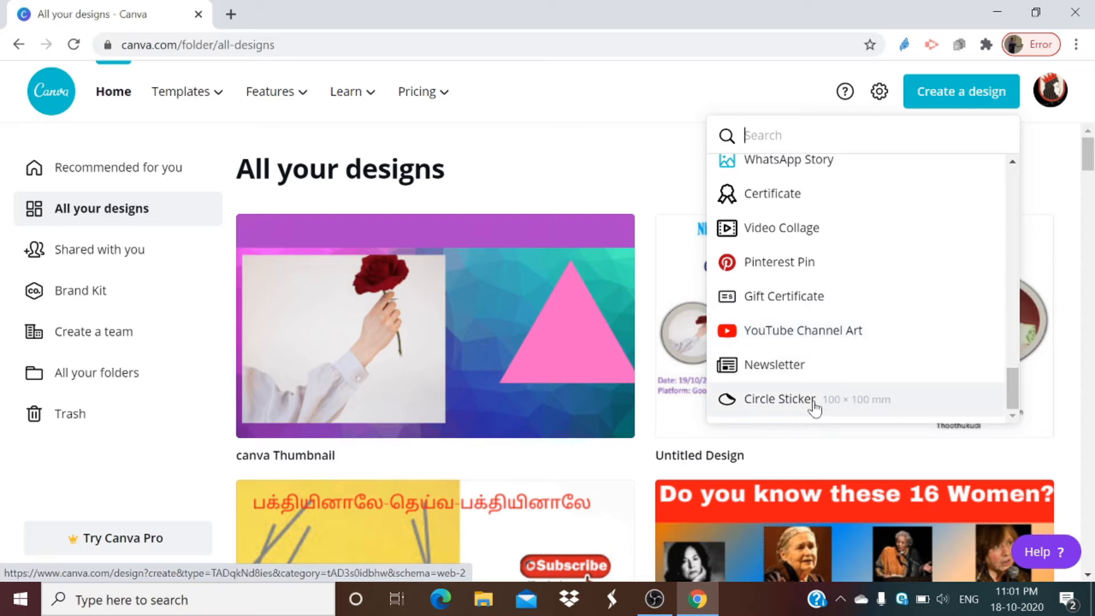
{"action": "scroll", "coordinate": [951, 229], "scroll_direction": "up", "scroll_amount": 10}
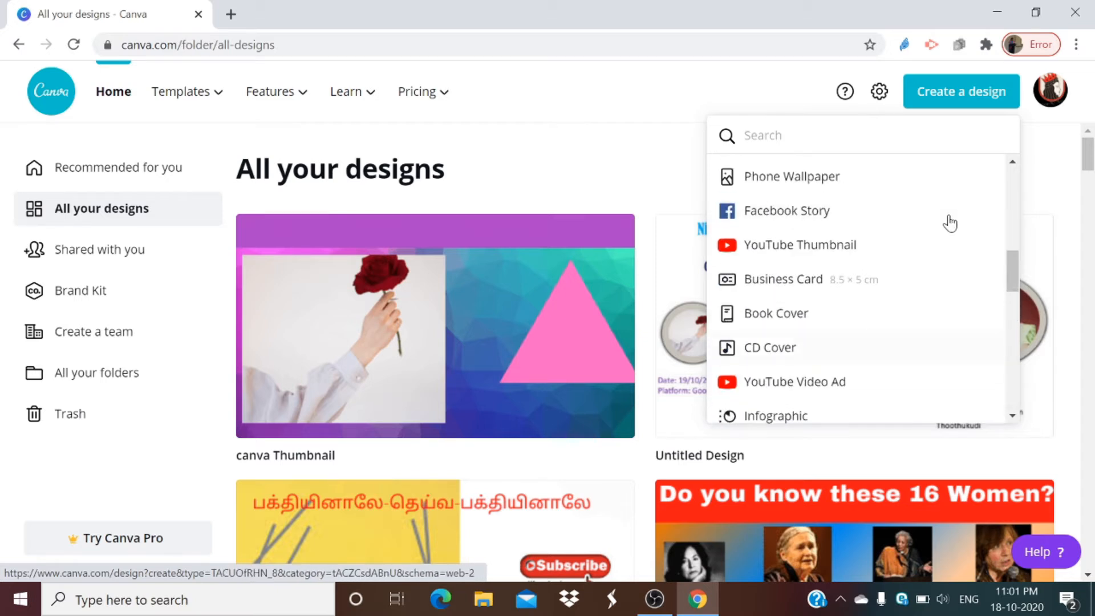
{"action": "scroll", "coordinate": [952, 208], "scroll_direction": "up", "scroll_amount": 2}
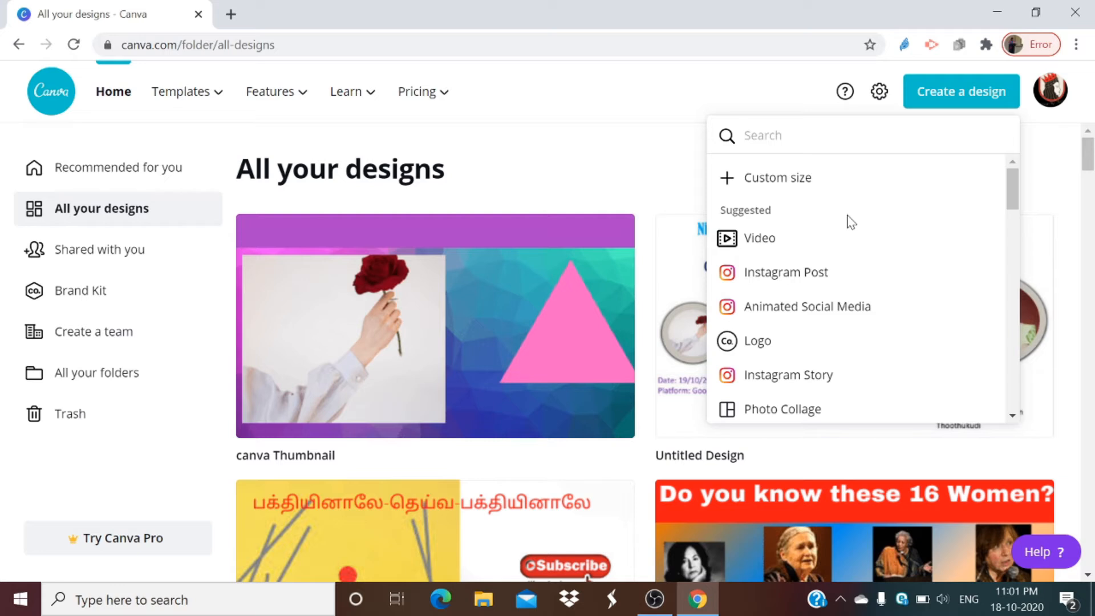
Step: Create a new blank design of the YouTube Thumbnail type, 1280 × 720 px
{"action": "scroll", "coordinate": [852, 222], "scroll_direction": "down", "scroll_amount": 6}
{"action": "scroll", "coordinate": [823, 274], "scroll_direction": "up", "scroll_amount": 4}
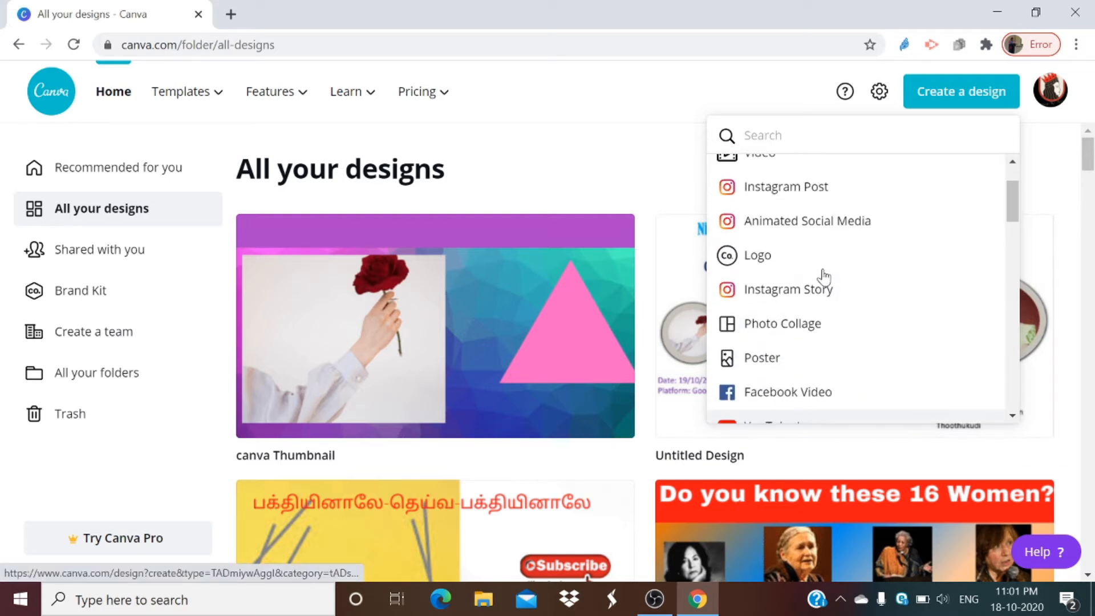
{"action": "scroll", "coordinate": [824, 277], "scroll_direction": "down", "scroll_amount": 3}
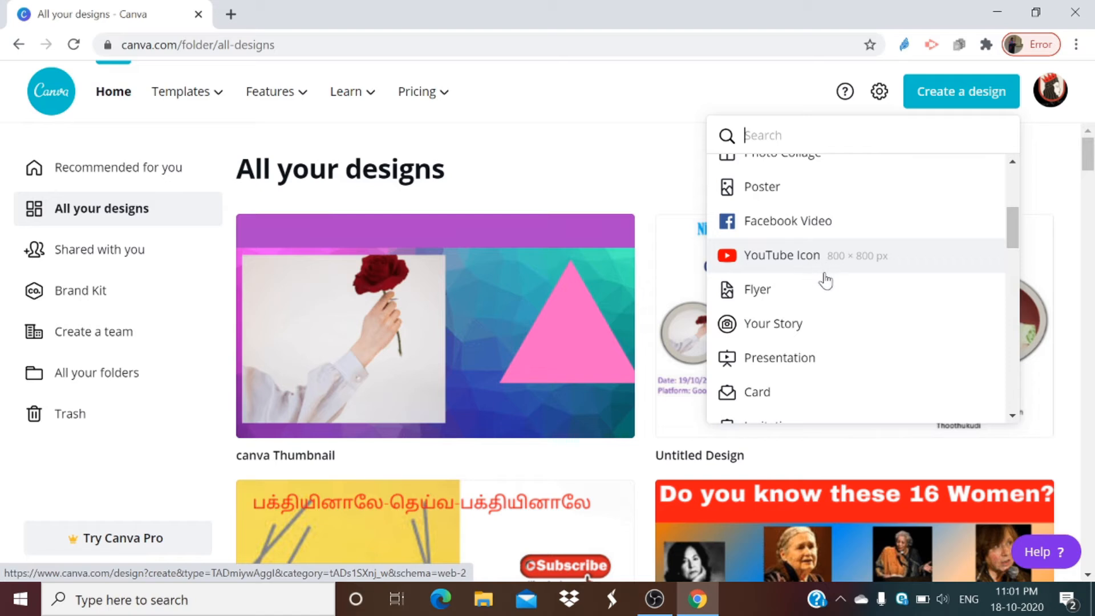
{"action": "scroll", "coordinate": [825, 275], "scroll_direction": "down", "scroll_amount": 2}
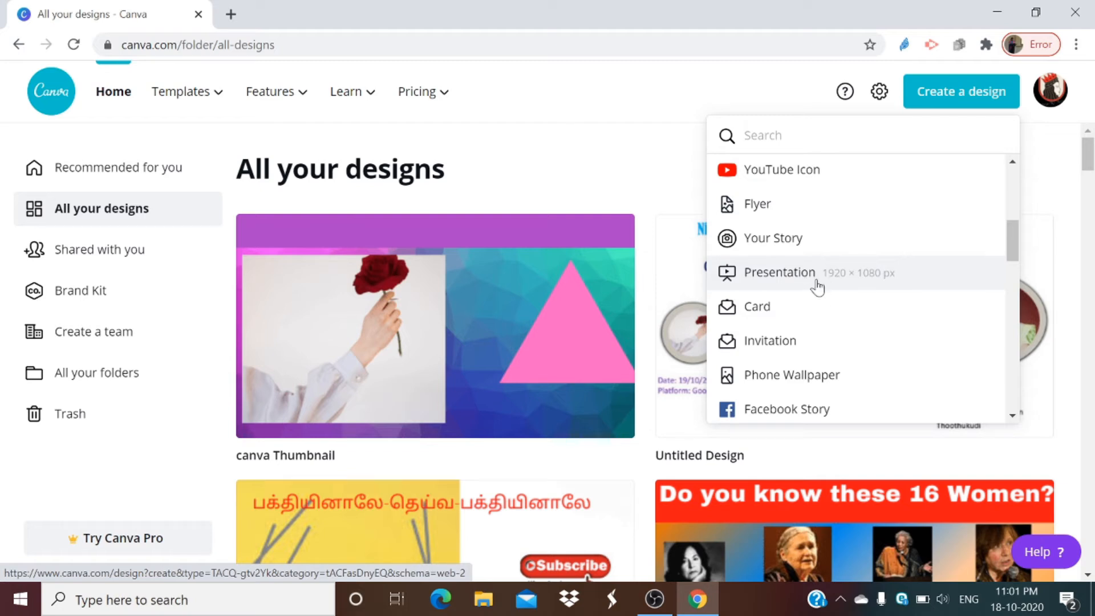
{"action": "scroll", "coordinate": [818, 287], "scroll_direction": "down", "scroll_amount": 3}
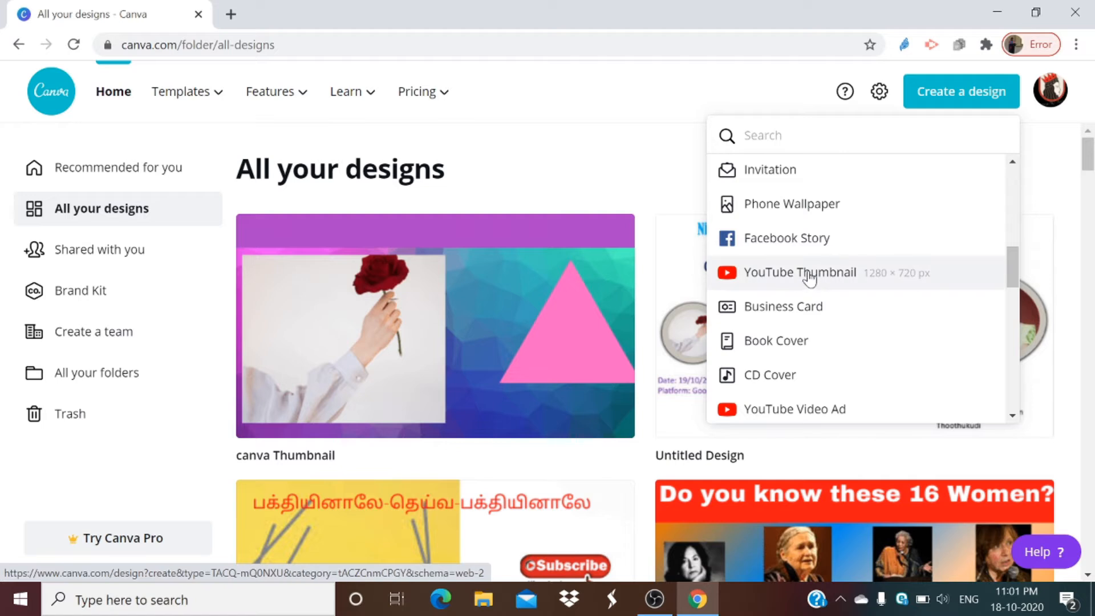
{"action": "left_click", "coordinate": [758, 285]}
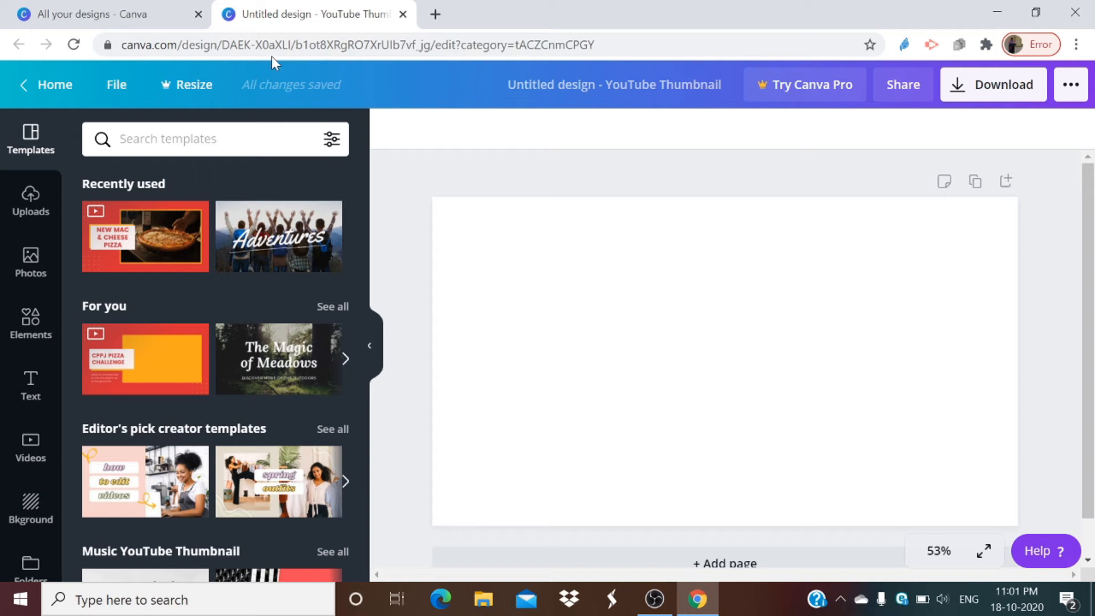
{"action": "left_click", "coordinate": [141, 8]}
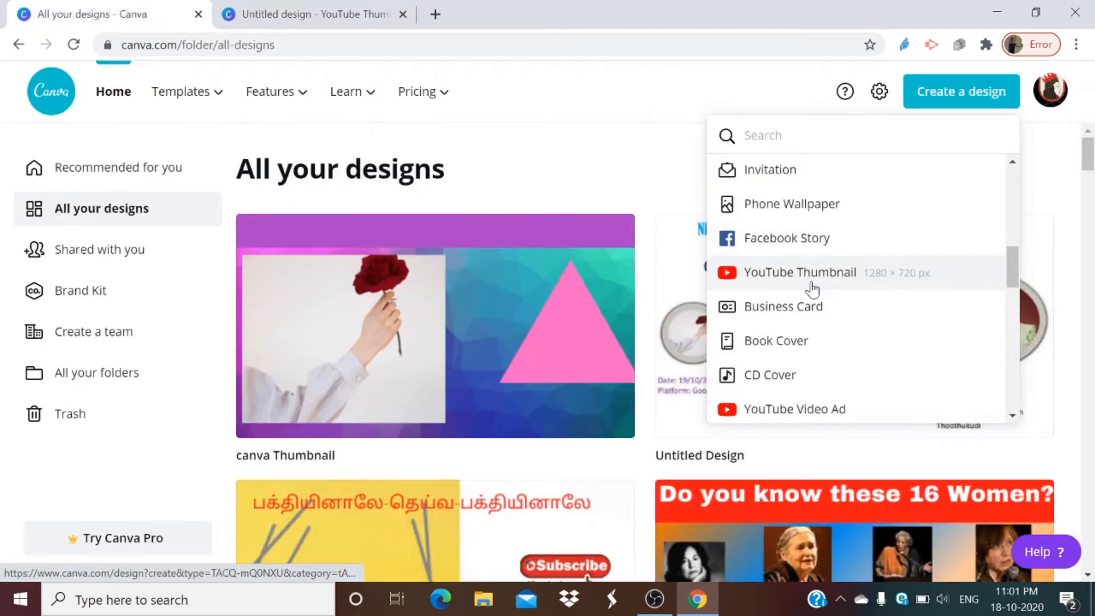
{"action": "left_click", "coordinate": [329, 7]}
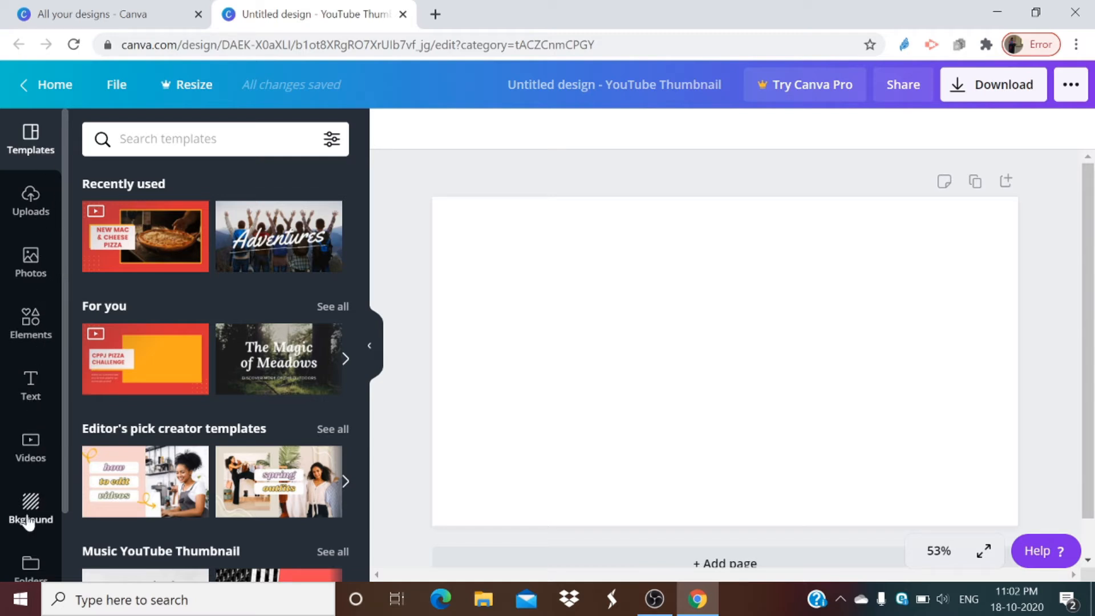
Step: Review the additional Canva content and the apps and integrations available in the design editor
{"action": "scroll", "coordinate": [26, 528], "scroll_direction": "down", "scroll_amount": 2}
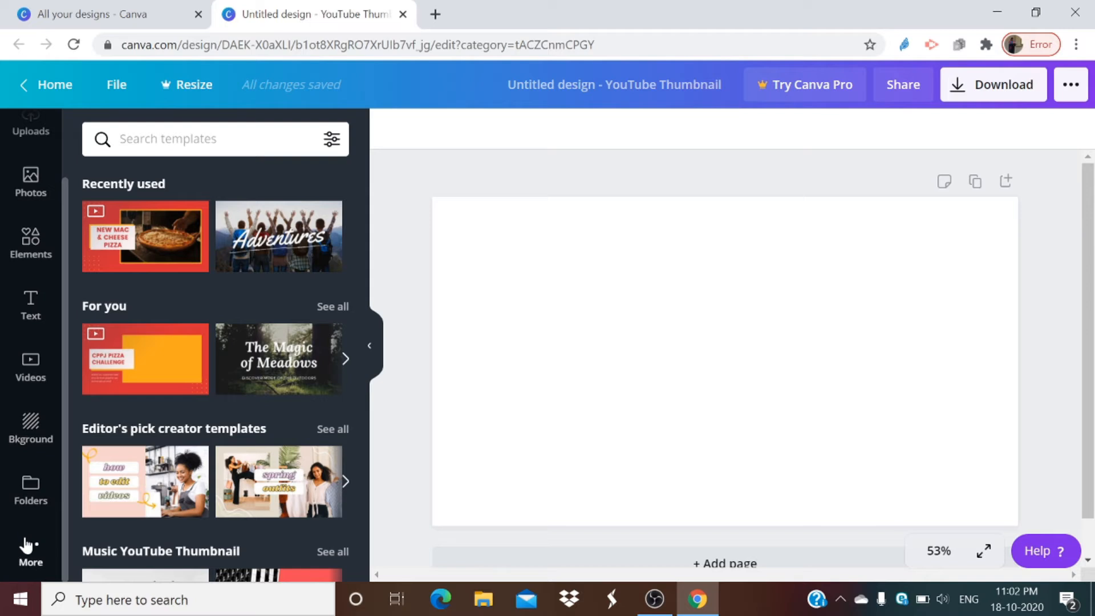
{"action": "left_click", "coordinate": [25, 548]}
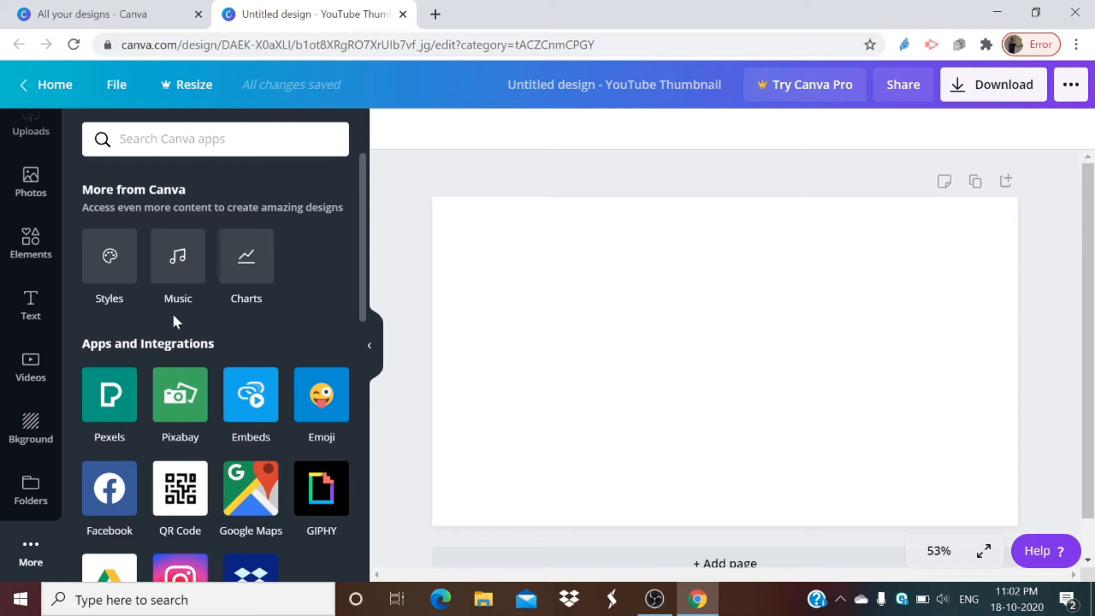
{"action": "scroll", "coordinate": [252, 320], "scroll_direction": "down", "scroll_amount": 10}
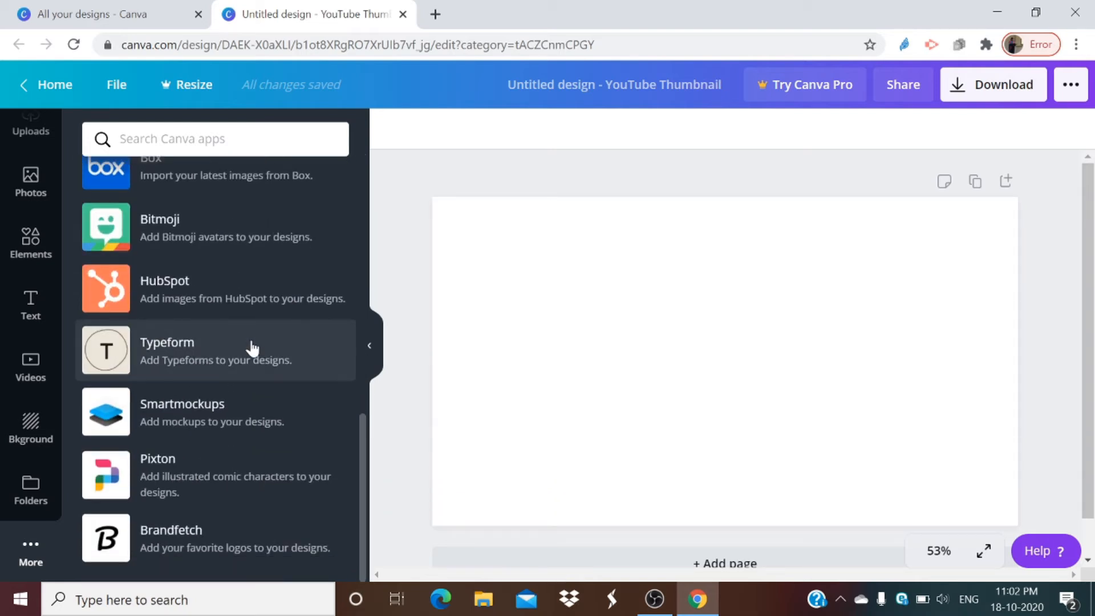
{"action": "scroll", "coordinate": [252, 345], "scroll_direction": "up", "scroll_amount": 1}
{"action": "scroll", "coordinate": [188, 488], "scroll_direction": "down", "scroll_amount": 1}
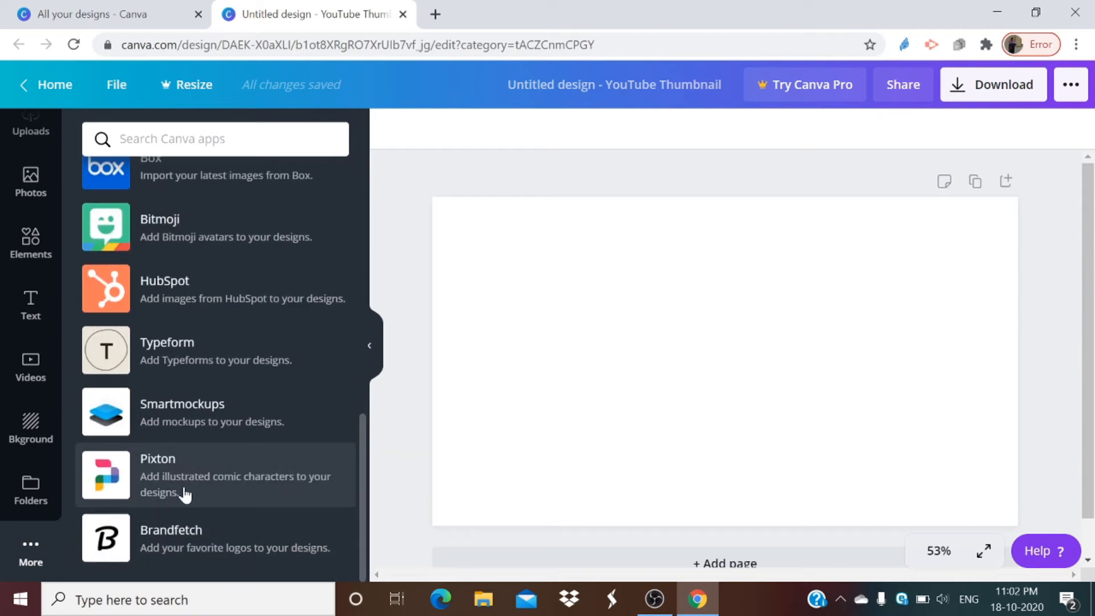
{"action": "scroll", "coordinate": [185, 492], "scroll_direction": "up", "scroll_amount": 10}
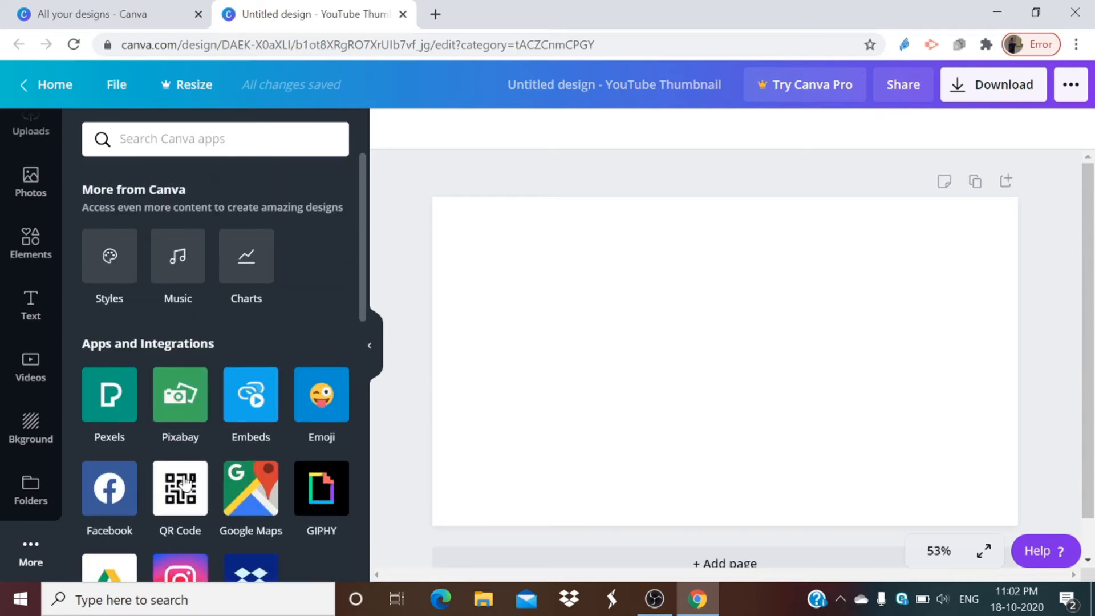
Step: View the available backgrounds, and look through the elements such as lines, shapes, frames and stickers
{"action": "left_click", "coordinate": [35, 428]}
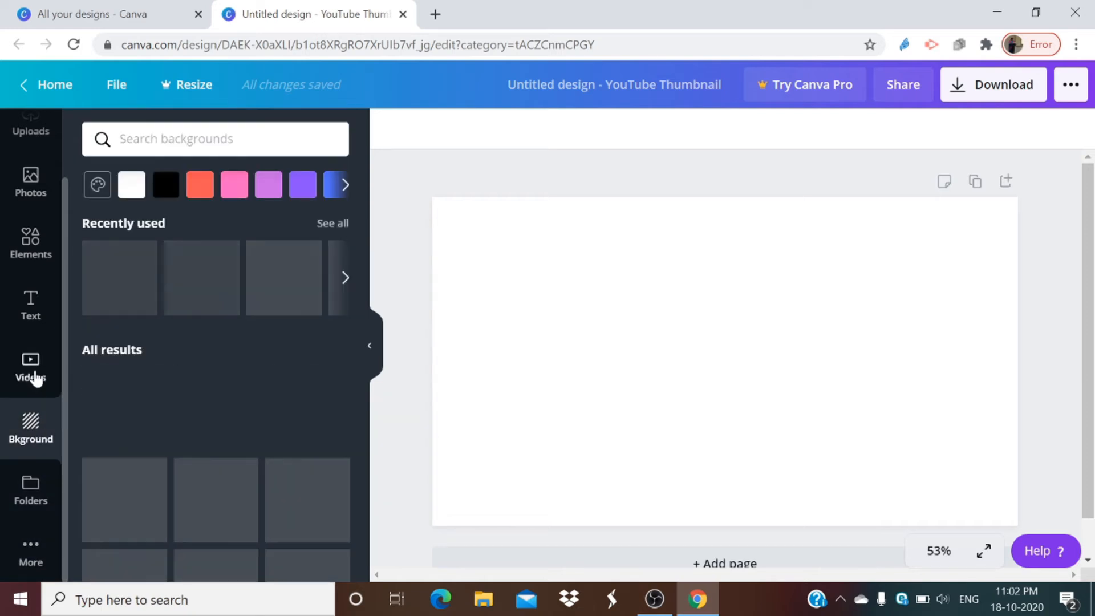
{"action": "left_click", "coordinate": [32, 236]}
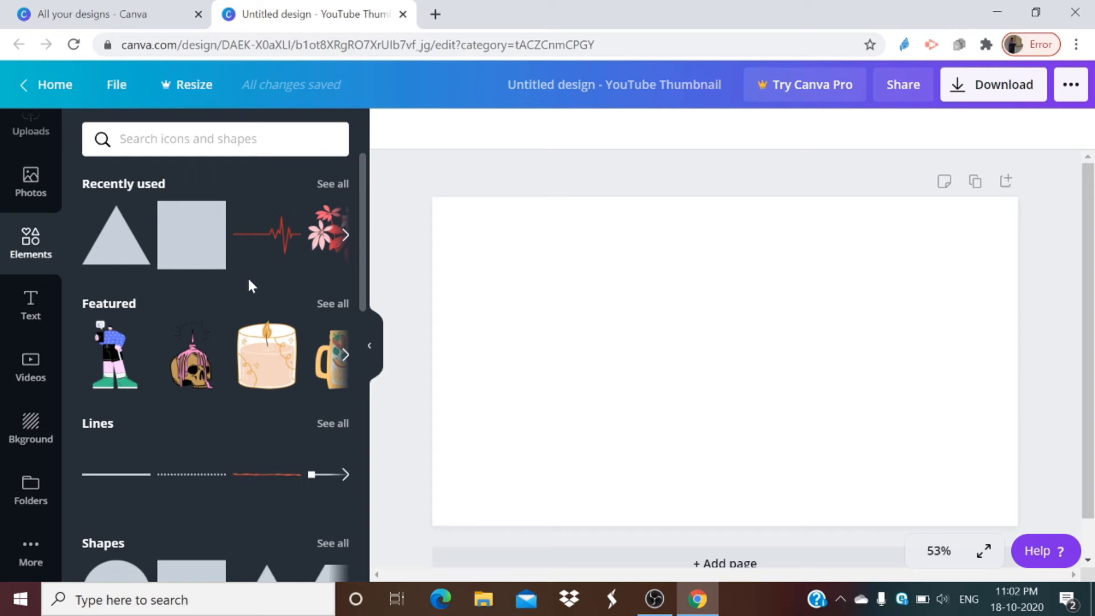
{"action": "scroll", "coordinate": [249, 283], "scroll_direction": "down", "scroll_amount": 6}
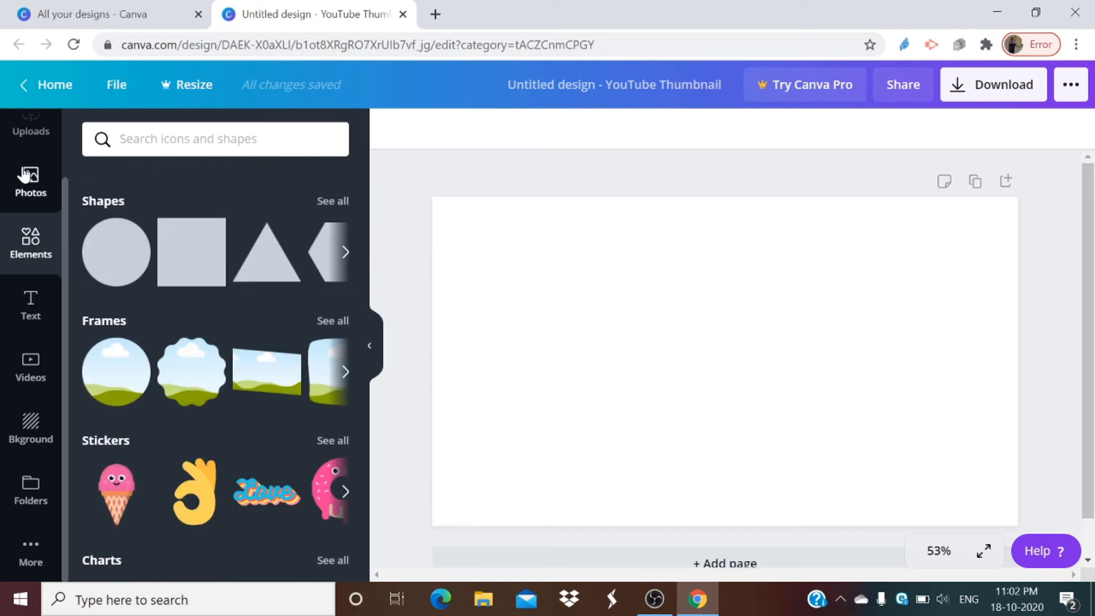
Step: View the stock photo collection and look through the uploaded images
{"action": "scroll", "coordinate": [27, 177], "scroll_direction": "up", "scroll_amount": 2}
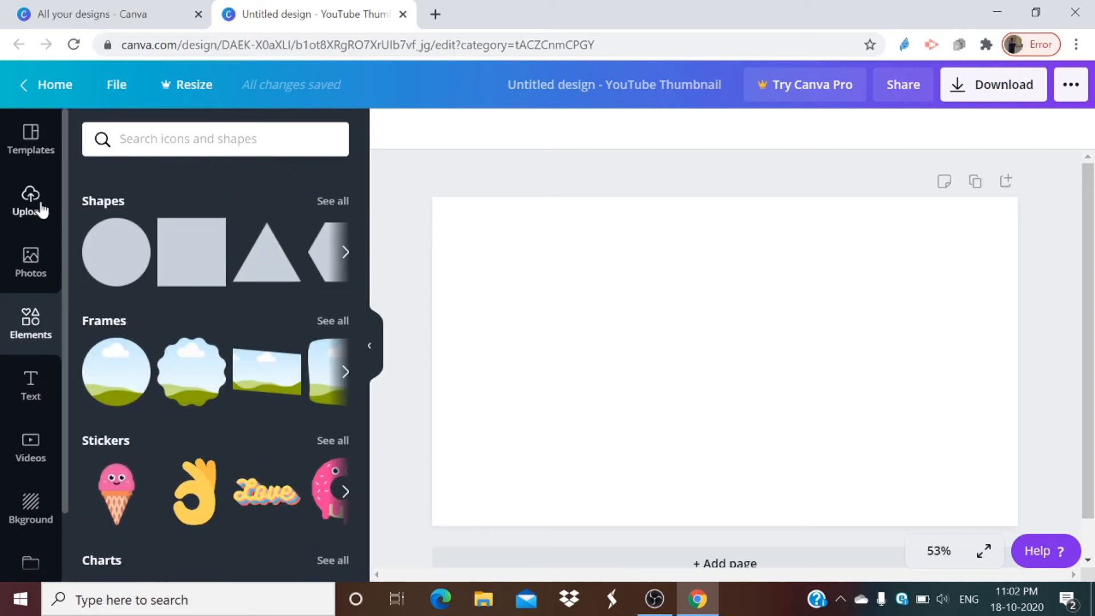
{"action": "left_click", "coordinate": [34, 257]}
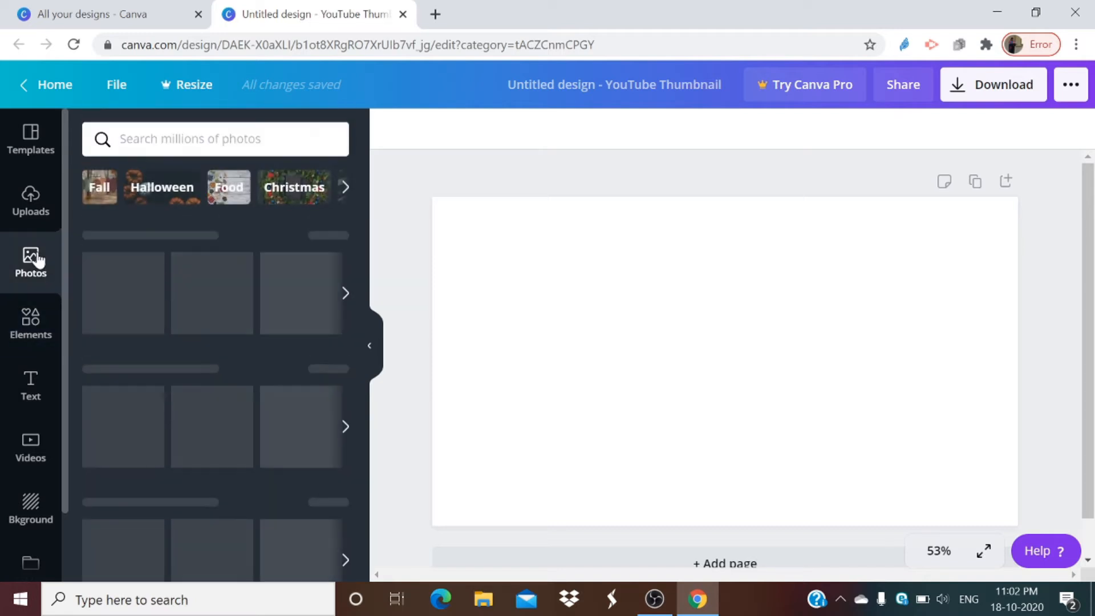
{"action": "left_click", "coordinate": [40, 214]}
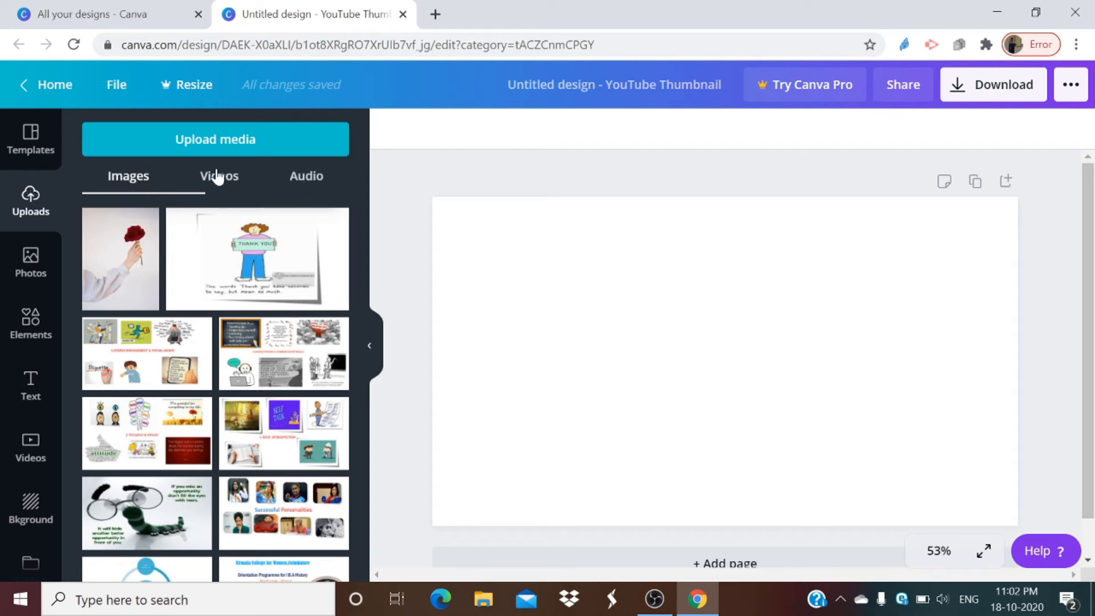
{"action": "scroll", "coordinate": [241, 319], "scroll_direction": "down", "scroll_amount": 10}
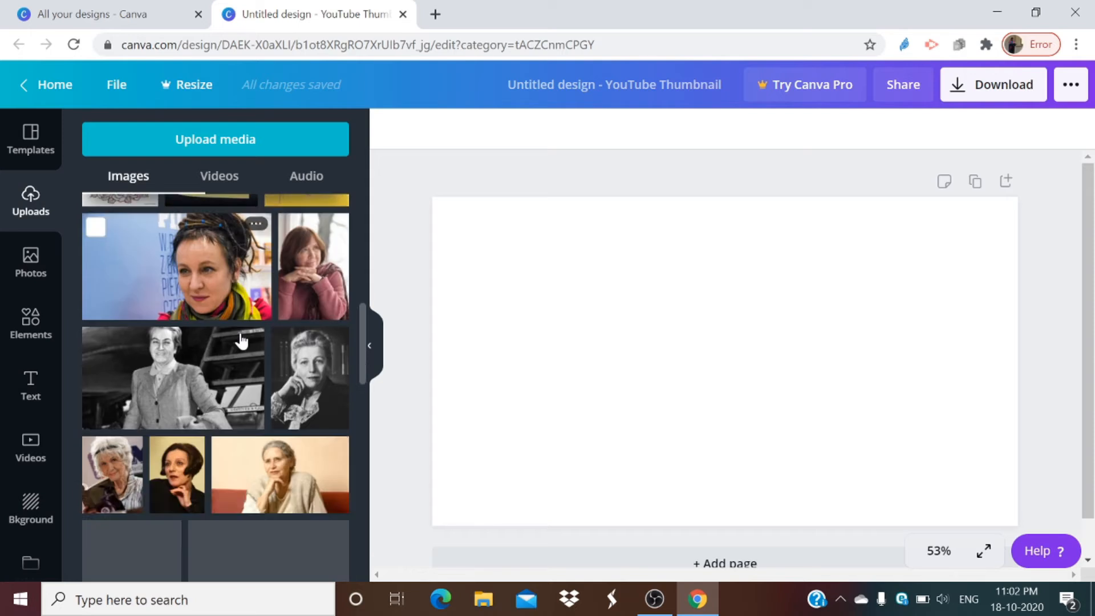
{"action": "scroll", "coordinate": [241, 332], "scroll_direction": "up", "scroll_amount": 6}
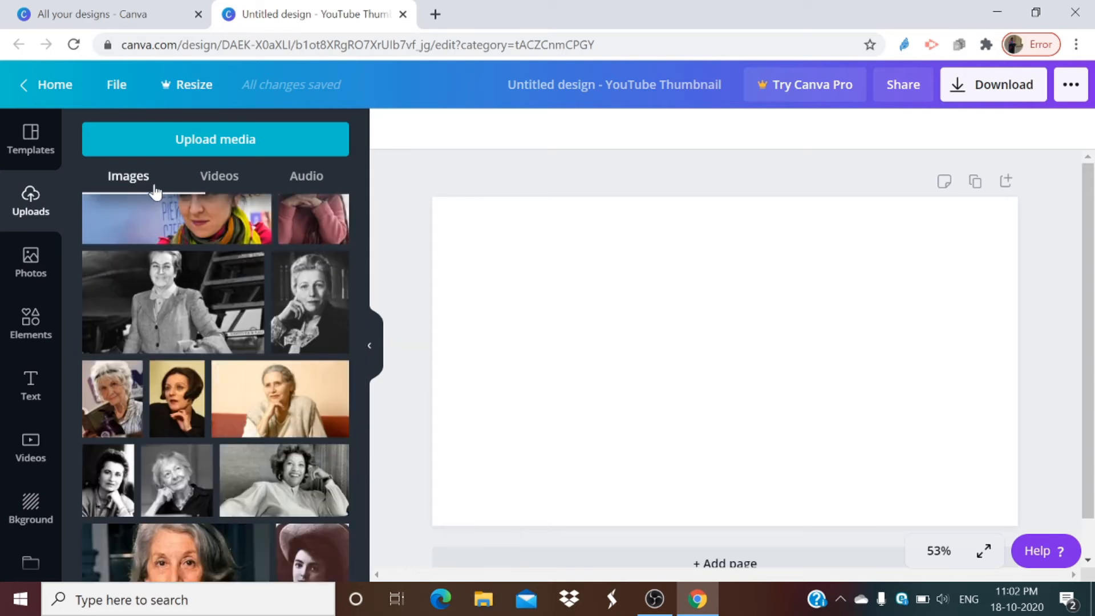
{"action": "scroll", "coordinate": [260, 453], "scroll_direction": "down", "scroll_amount": 6}
{"action": "scroll", "coordinate": [260, 457], "scroll_direction": "up", "scroll_amount": 15}
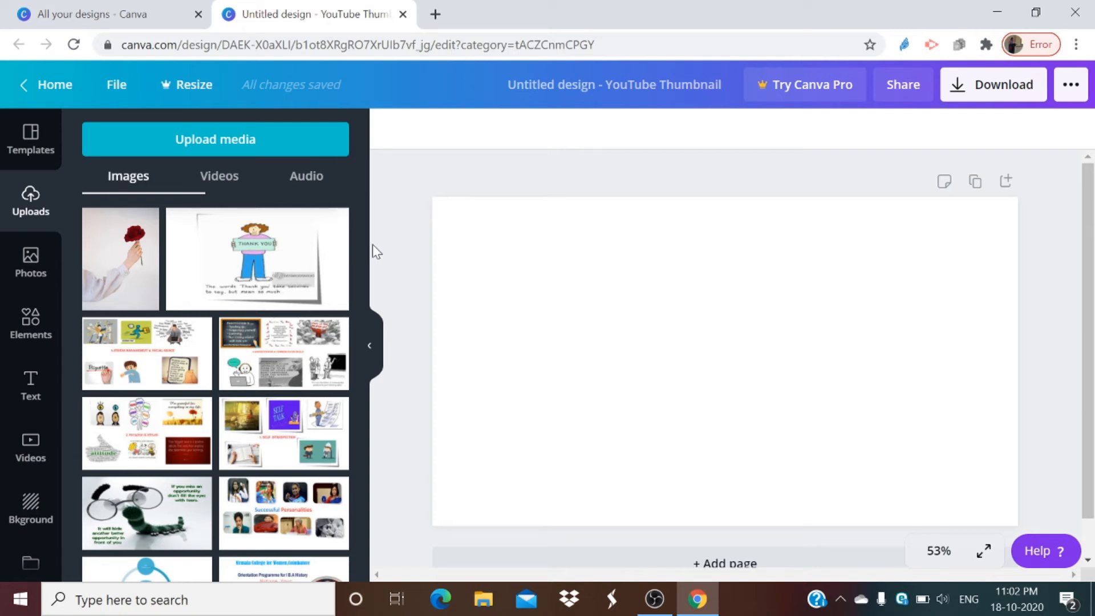
Step: Look through the available backgrounds and the images already uploaded to the account
{"action": "left_click", "coordinate": [27, 513]}
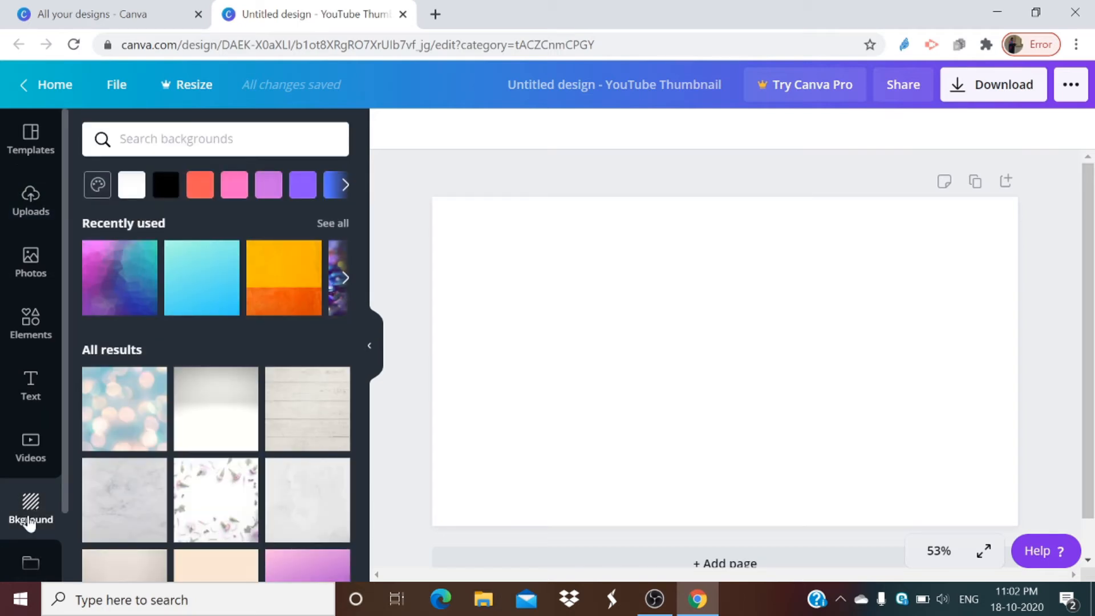
{"action": "scroll", "coordinate": [188, 340], "scroll_direction": "down", "scroll_amount": 10}
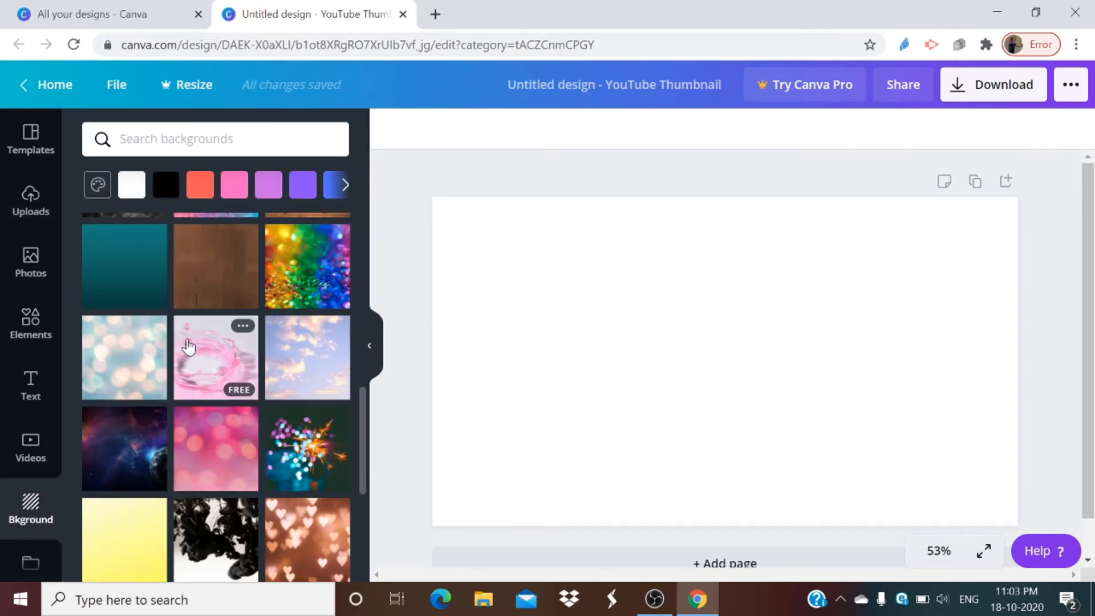
{"action": "scroll", "coordinate": [183, 348], "scroll_direction": "down", "scroll_amount": 10}
{"action": "scroll", "coordinate": [180, 354], "scroll_direction": "down", "scroll_amount": 5}
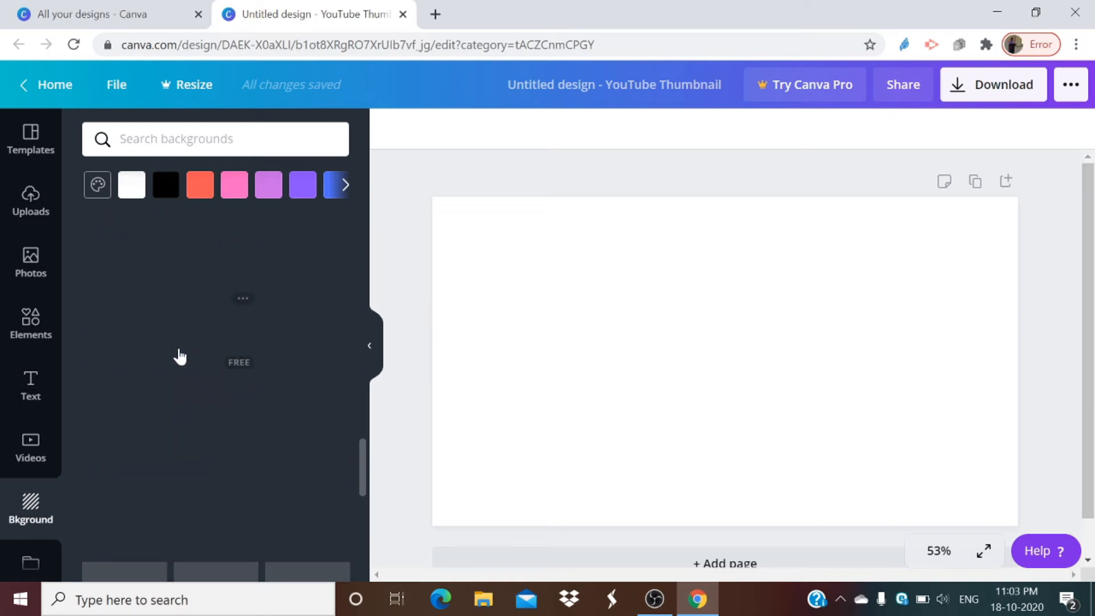
{"action": "scroll", "coordinate": [182, 356], "scroll_direction": "up", "scroll_amount": 20}
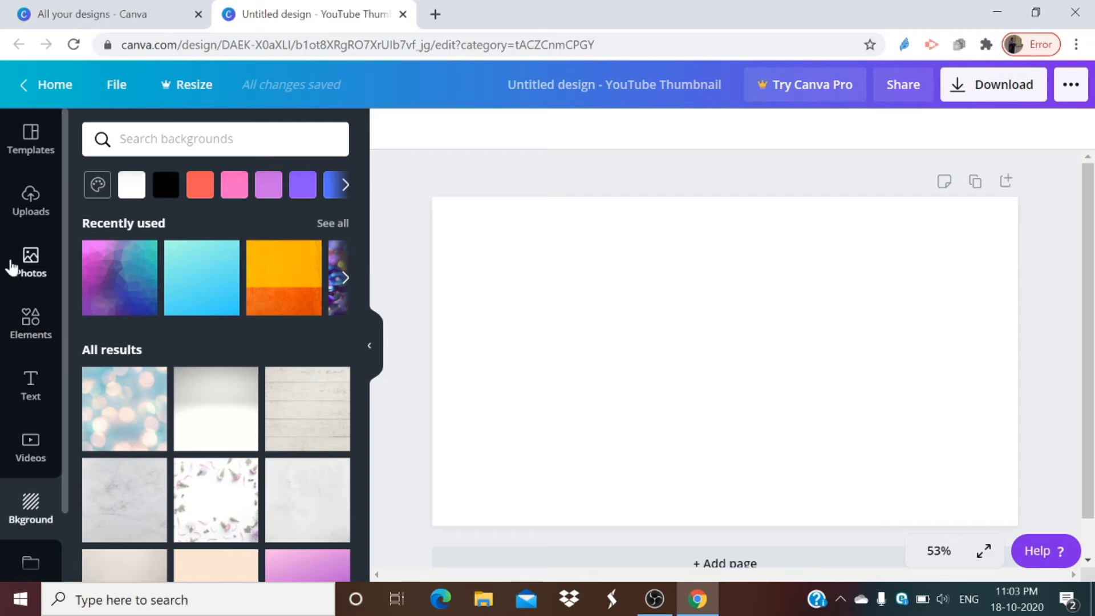
{"action": "left_click", "coordinate": [31, 258]}
{"action": "left_click", "coordinate": [33, 209]}
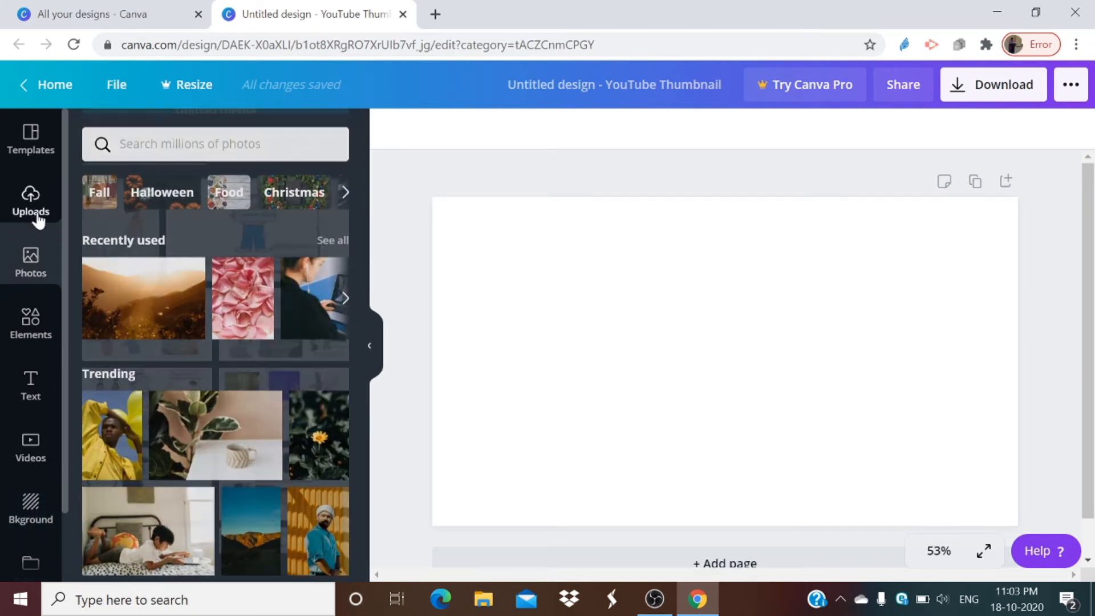
{"action": "scroll", "coordinate": [215, 416], "scroll_direction": "down", "scroll_amount": 8}
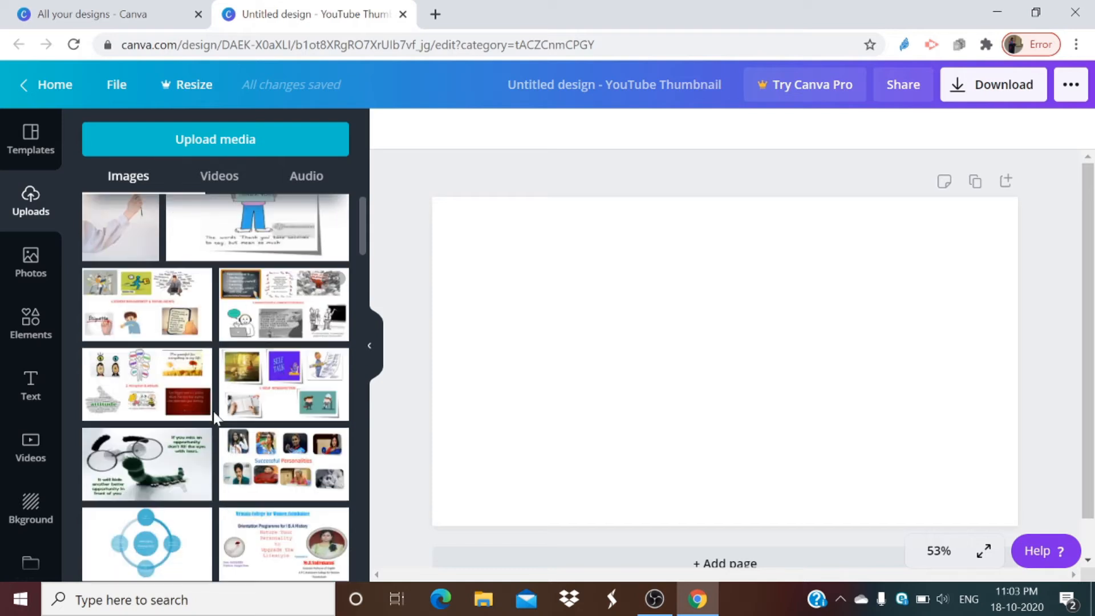
{"action": "scroll", "coordinate": [213, 413], "scroll_direction": "down", "scroll_amount": 15}
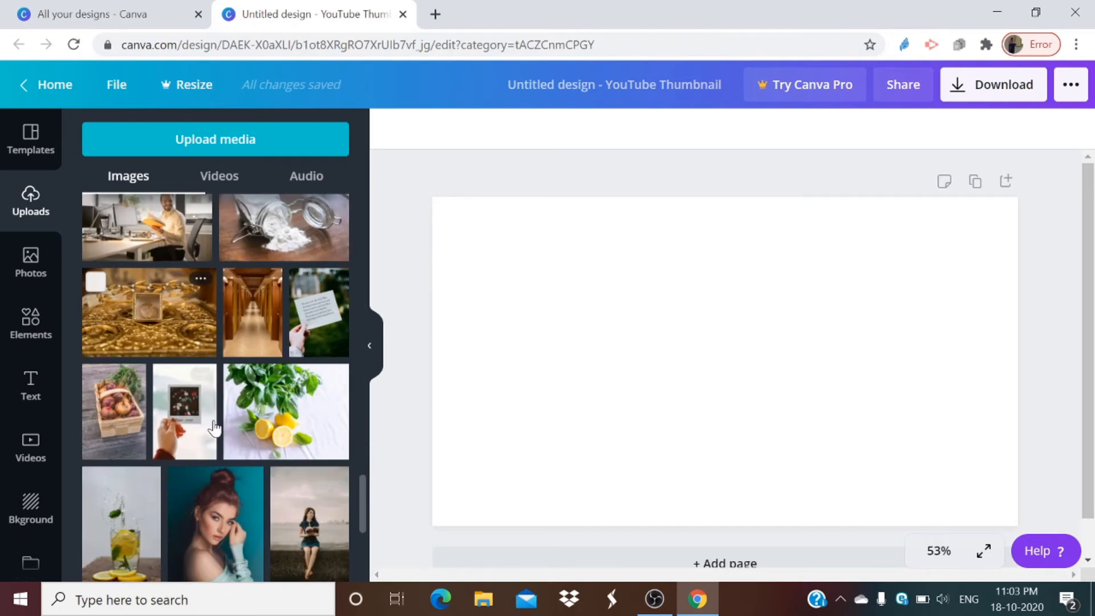
{"action": "scroll", "coordinate": [213, 419], "scroll_direction": "down", "scroll_amount": 3}
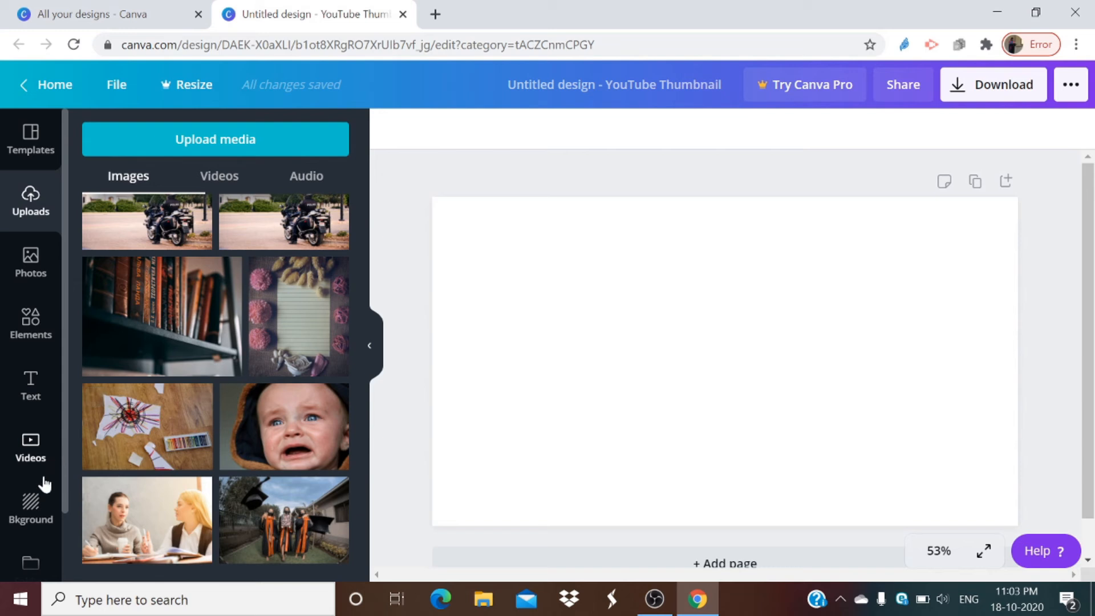
Step: Apply the free pink water splash picture as the background of the thumbnail page
{"action": "left_click", "coordinate": [39, 510]}
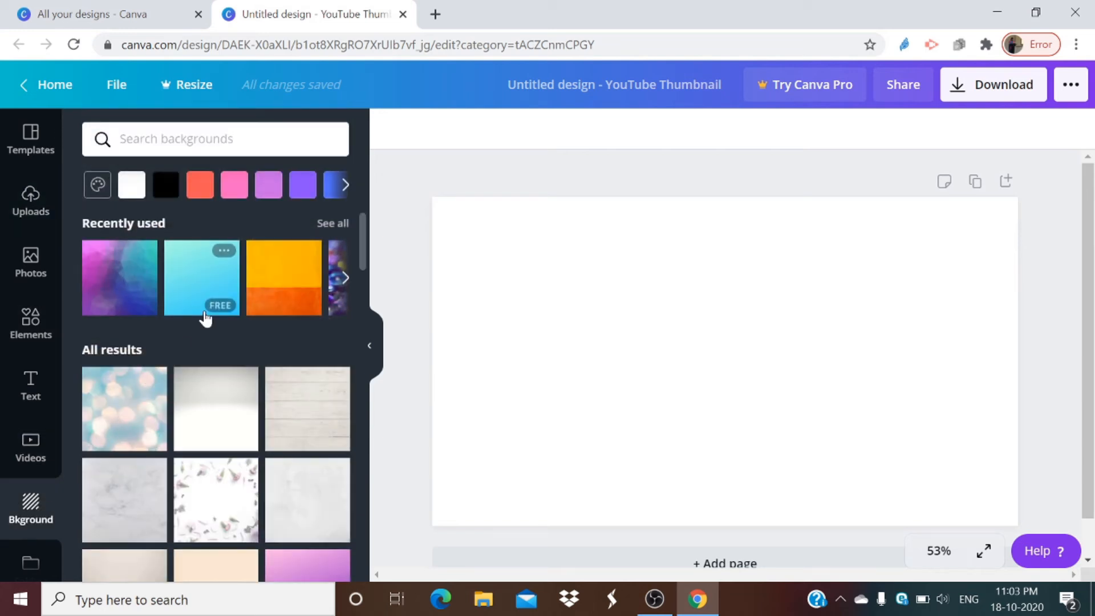
{"action": "scroll", "coordinate": [225, 374], "scroll_direction": "down", "scroll_amount": 10}
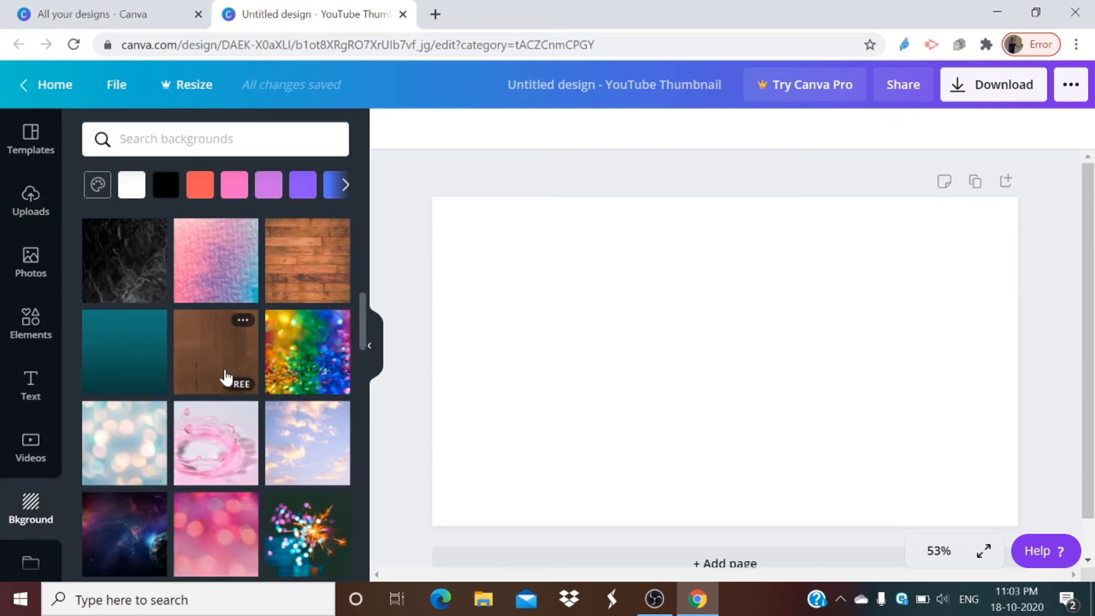
{"action": "scroll", "coordinate": [226, 376], "scroll_direction": "up", "scroll_amount": 5}
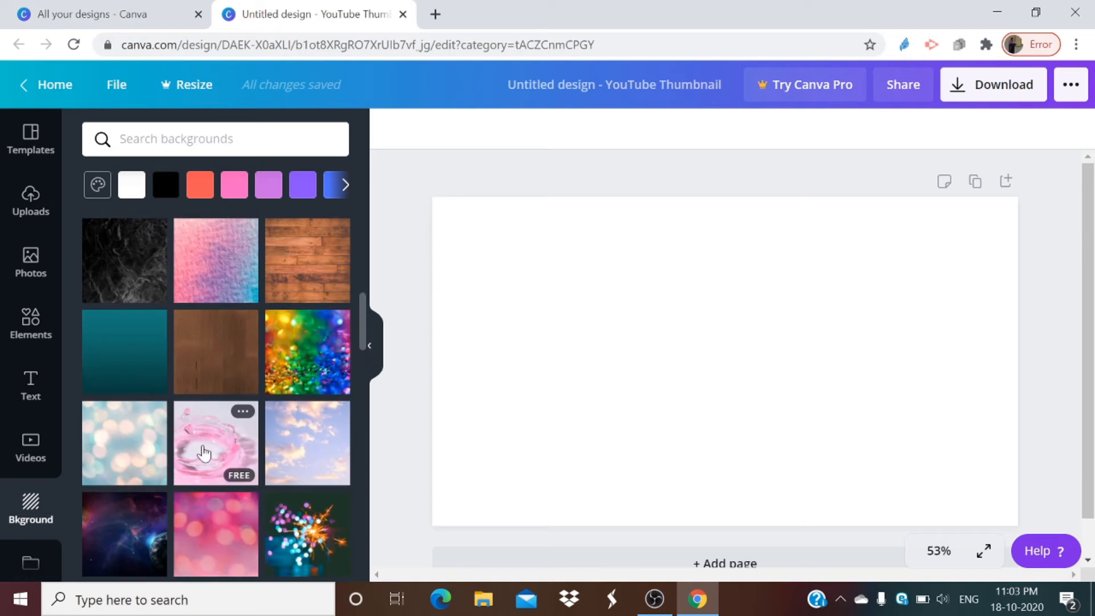
{"action": "left_click", "coordinate": [204, 453]}
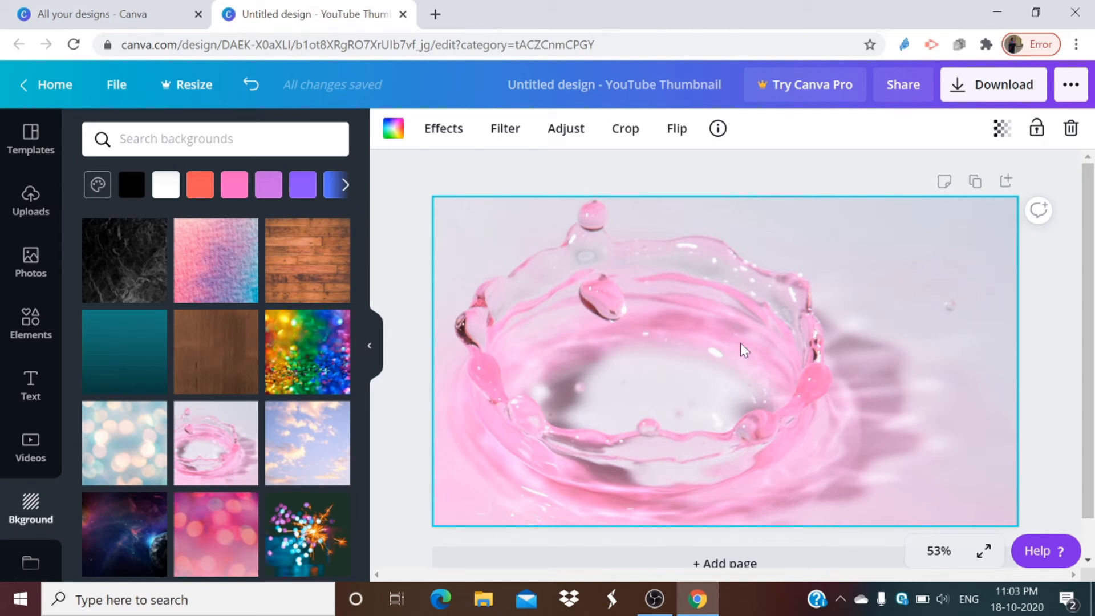
Step: Add a second blank page below the thumbnail page
{"action": "scroll", "coordinate": [744, 351], "scroll_direction": "down", "scroll_amount": 1}
{"action": "left_click", "coordinate": [697, 528]}
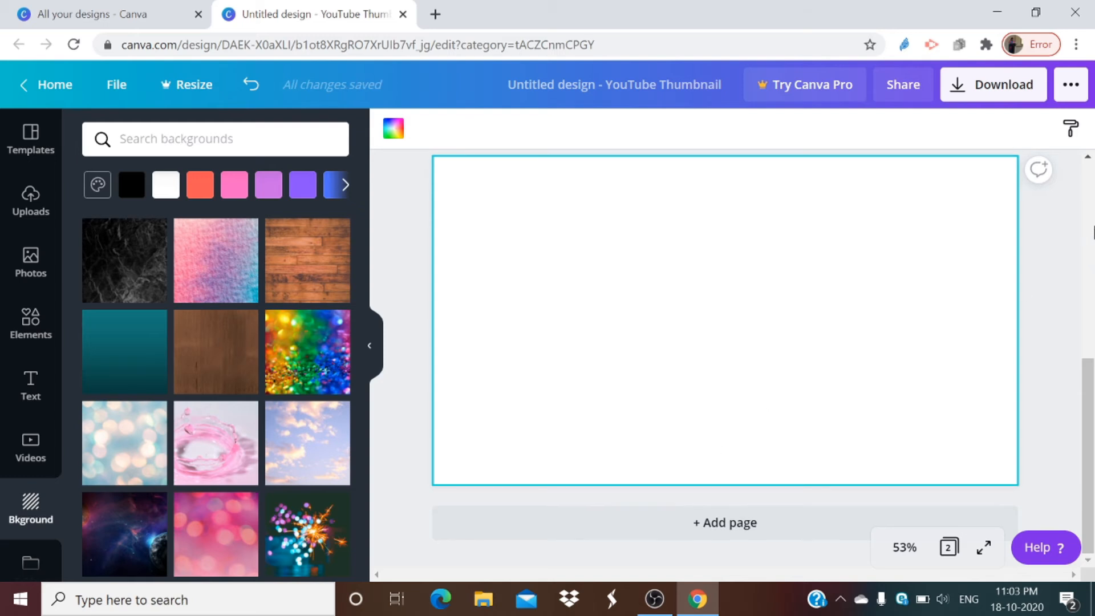
{"action": "scroll", "coordinate": [1090, 321], "scroll_direction": "up", "scroll_amount": 5}
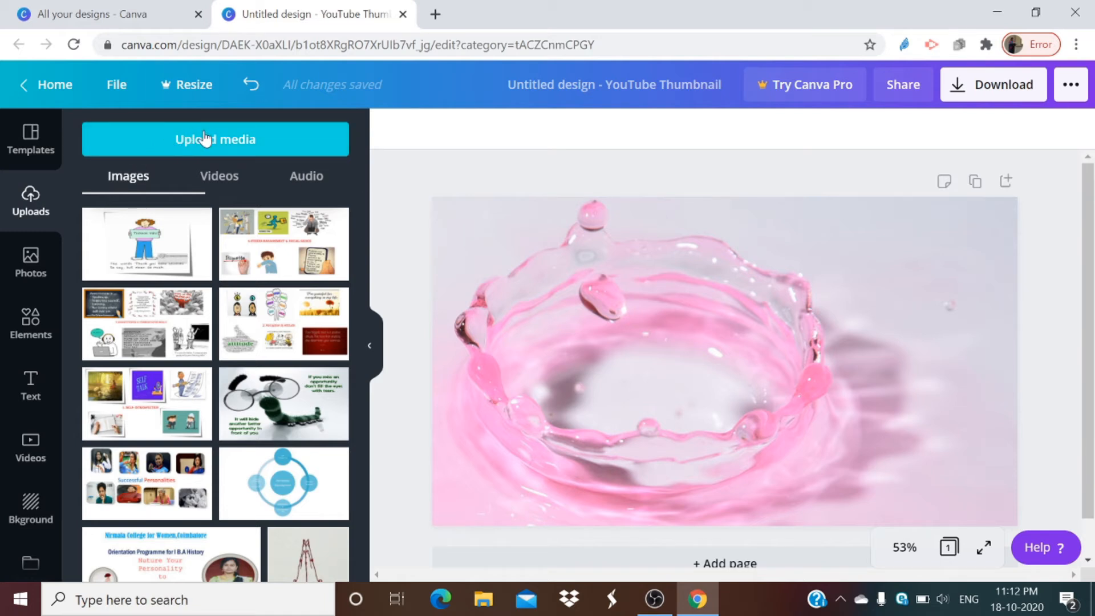
Step: Look through the uploaded images for a picture to use in the thumbnail
{"action": "scroll", "coordinate": [204, 245], "scroll_direction": "down", "scroll_amount": 10}
{"action": "scroll", "coordinate": [203, 251], "scroll_direction": "down", "scroll_amount": 10}
{"action": "scroll", "coordinate": [203, 253], "scroll_direction": "down", "scroll_amount": 10}
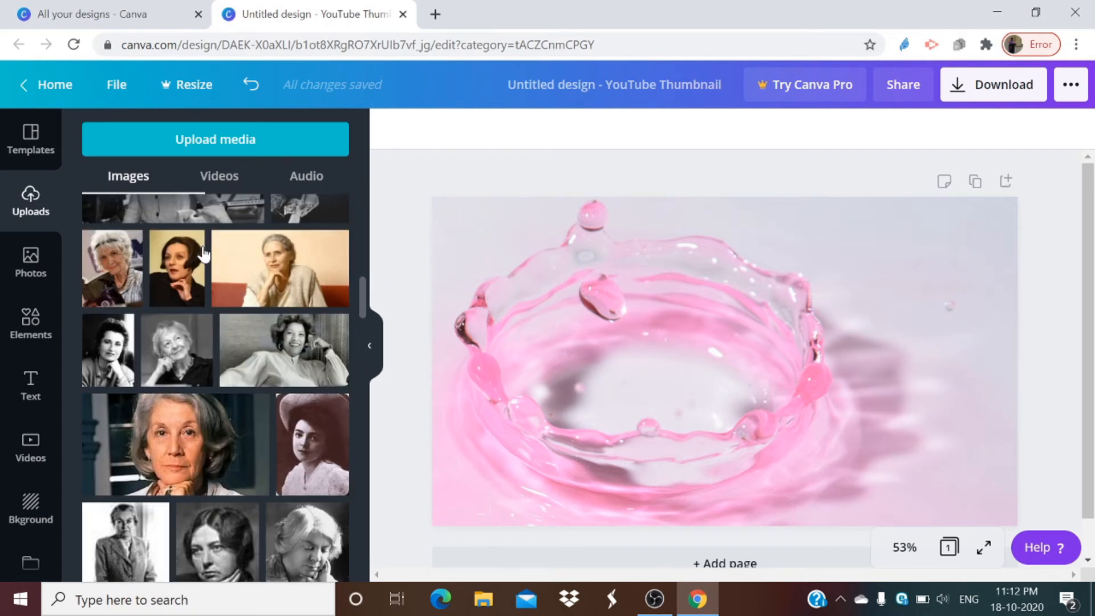
{"action": "scroll", "coordinate": [203, 254], "scroll_direction": "up", "scroll_amount": 10}
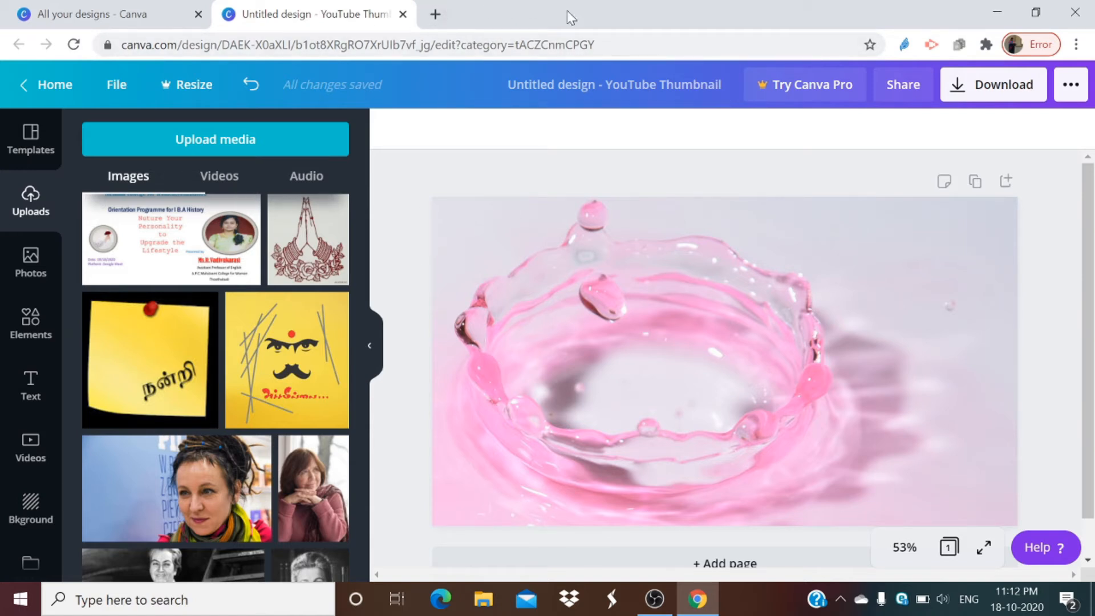
Step: Search Google for "canva" in a new browser tab
{"action": "left_click", "coordinate": [436, 13]}
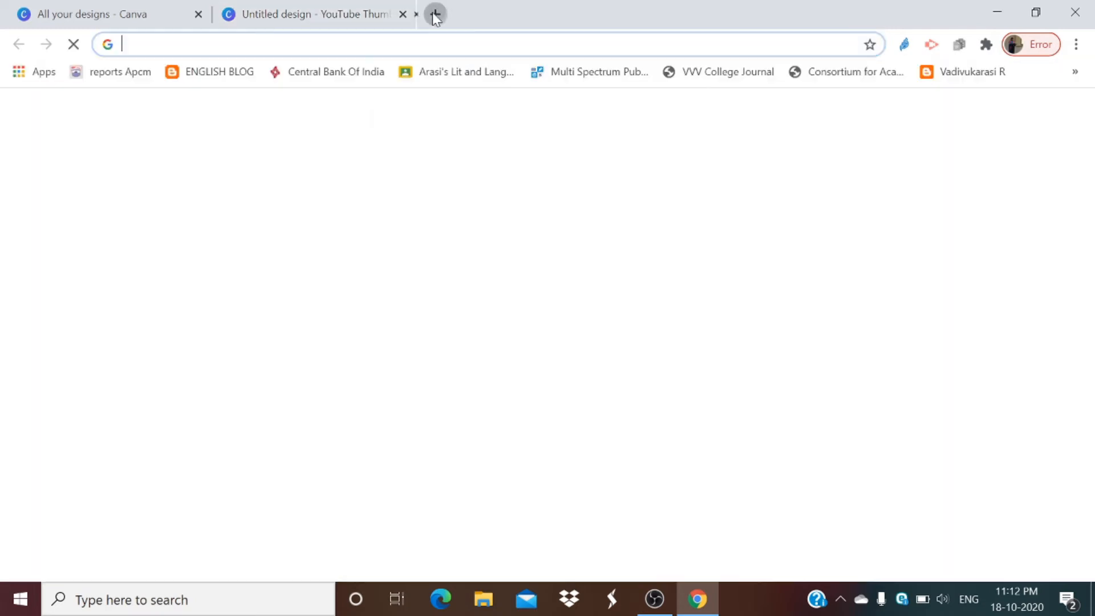
{"action": "left_click", "coordinate": [368, 461]}
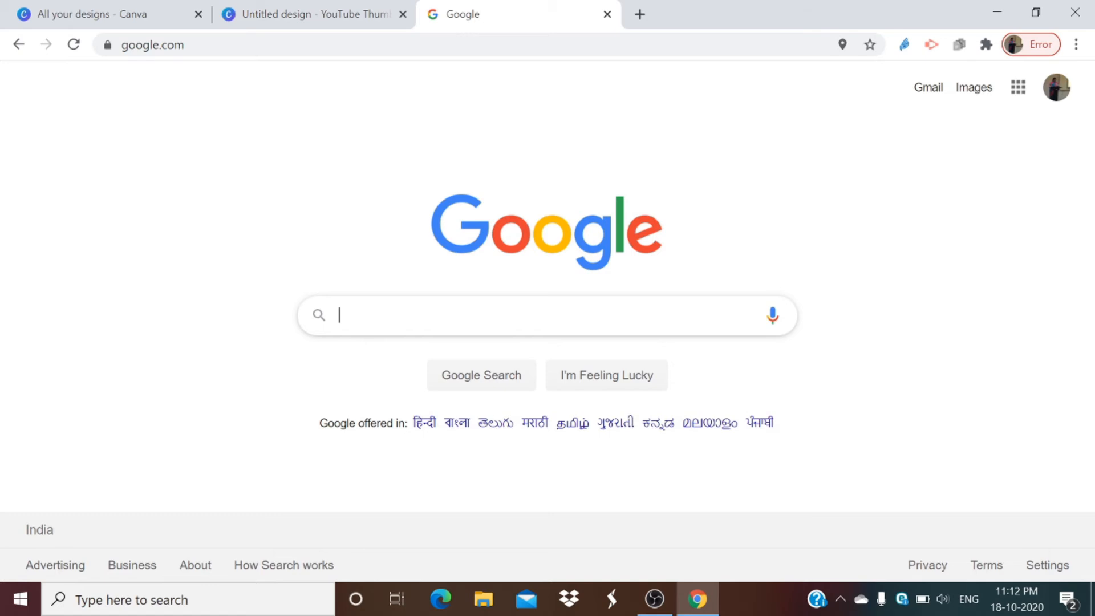
{"action": "left_click", "coordinate": [486, 315]}
{"action": "type", "text": "canva"}
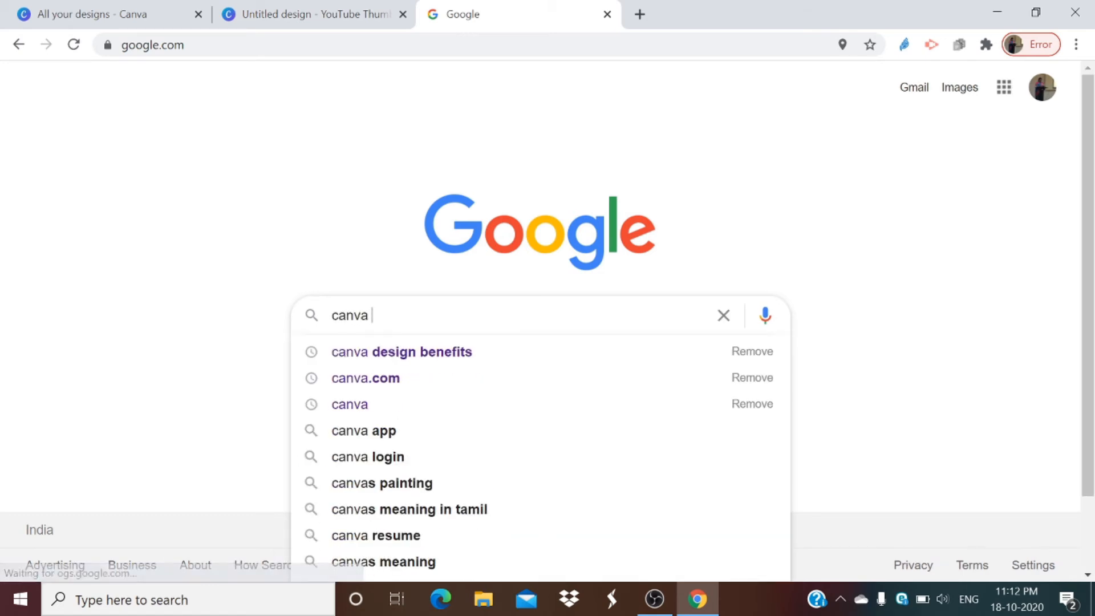
{"action": "key", "text": "Return"}
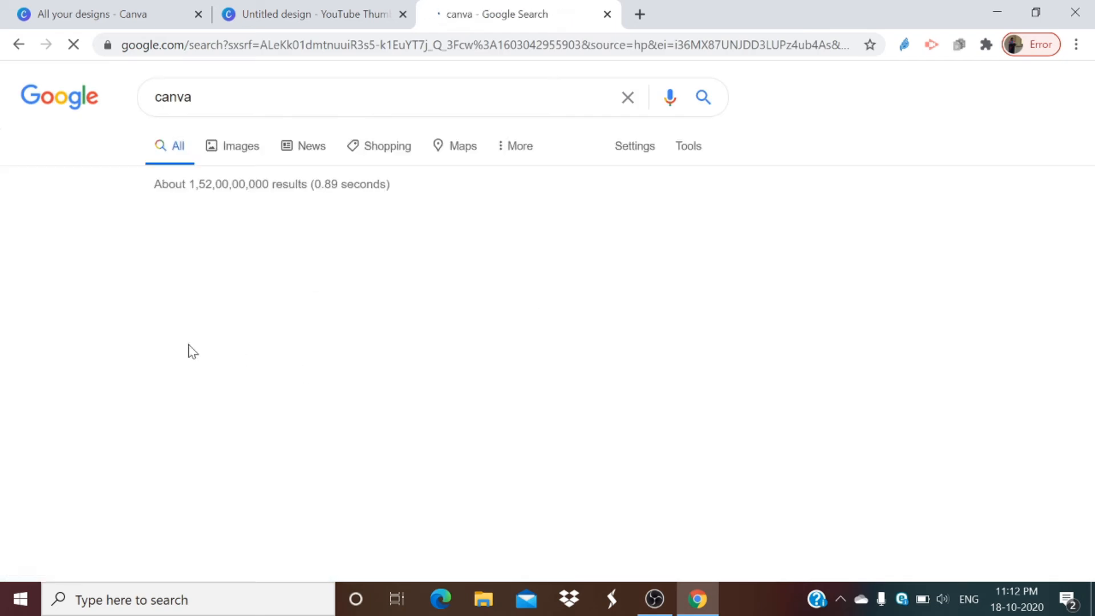
Step: Find the Canva logo picture on a teal and grey background among the image results and copy it
{"action": "left_click", "coordinate": [245, 152]}
{"action": "scroll", "coordinate": [249, 315], "scroll_direction": "down", "scroll_amount": 2}
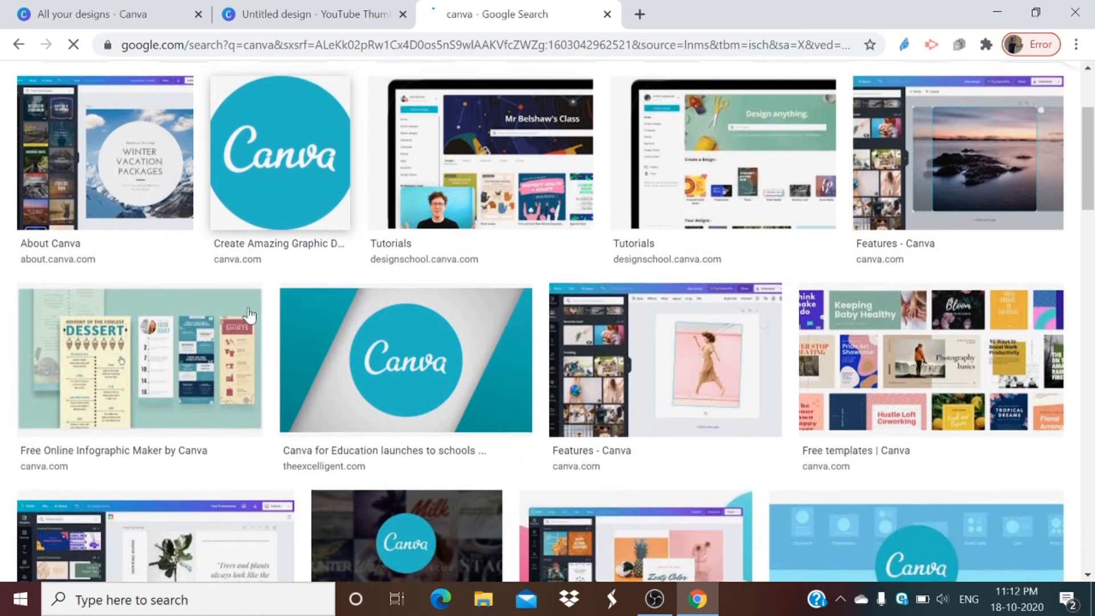
{"action": "right_click", "coordinate": [415, 332]}
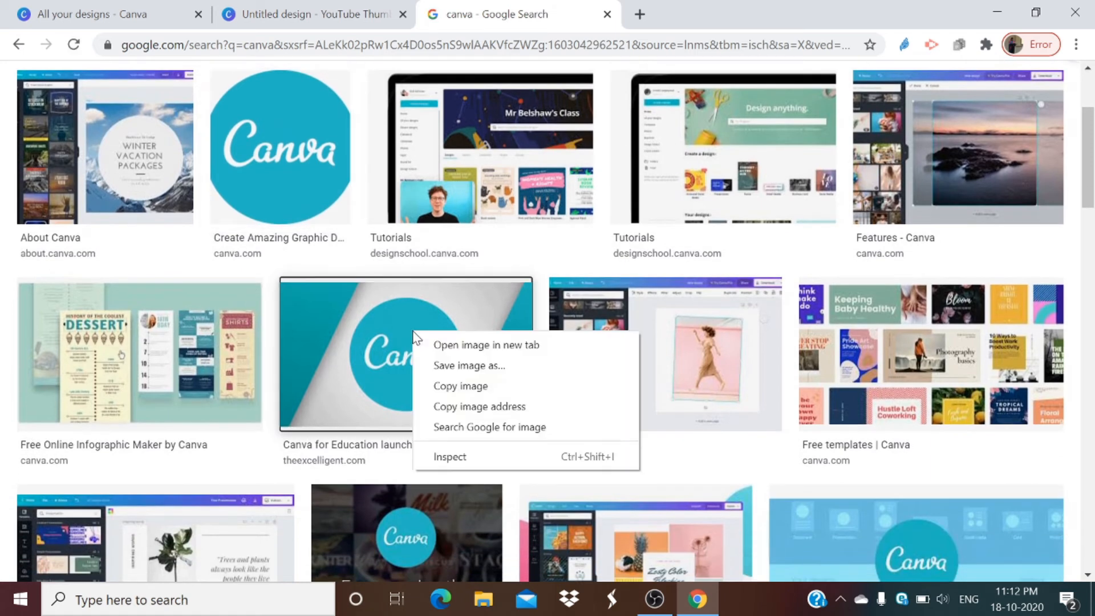
{"action": "left_click", "coordinate": [440, 393]}
Step: Return to the thumbnail design, paste the copied Canva logo picture and place it in the page's upper-left corner
{"action": "left_click", "coordinate": [288, 16]}
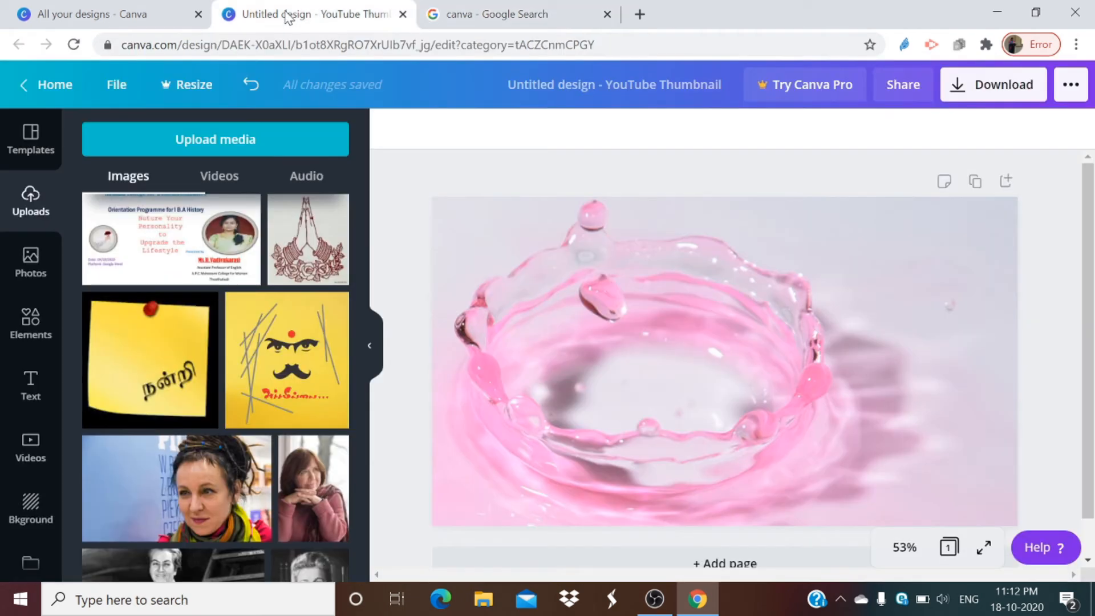
{"action": "right_click", "coordinate": [526, 238]}
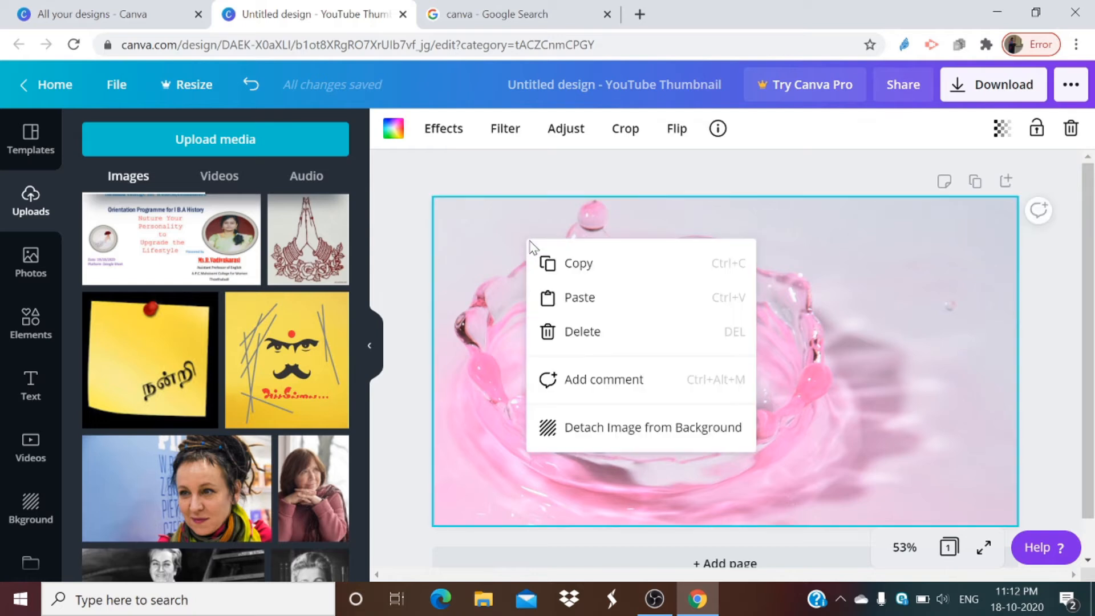
{"action": "left_click", "coordinate": [582, 297]}
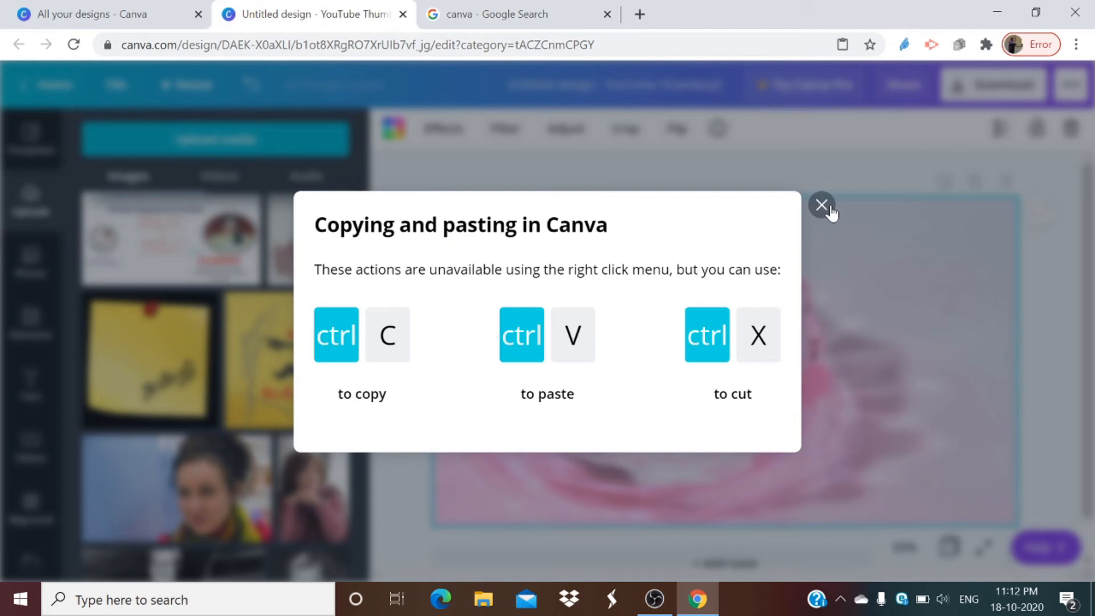
{"action": "left_click", "coordinate": [821, 206]}
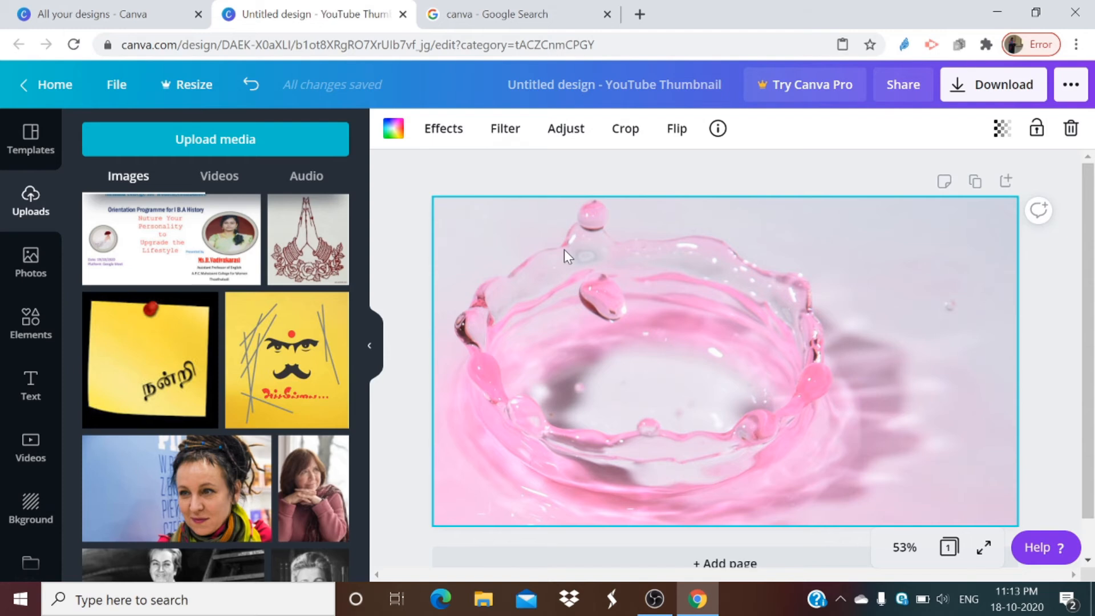
{"action": "key", "text": "ctrl+v"}
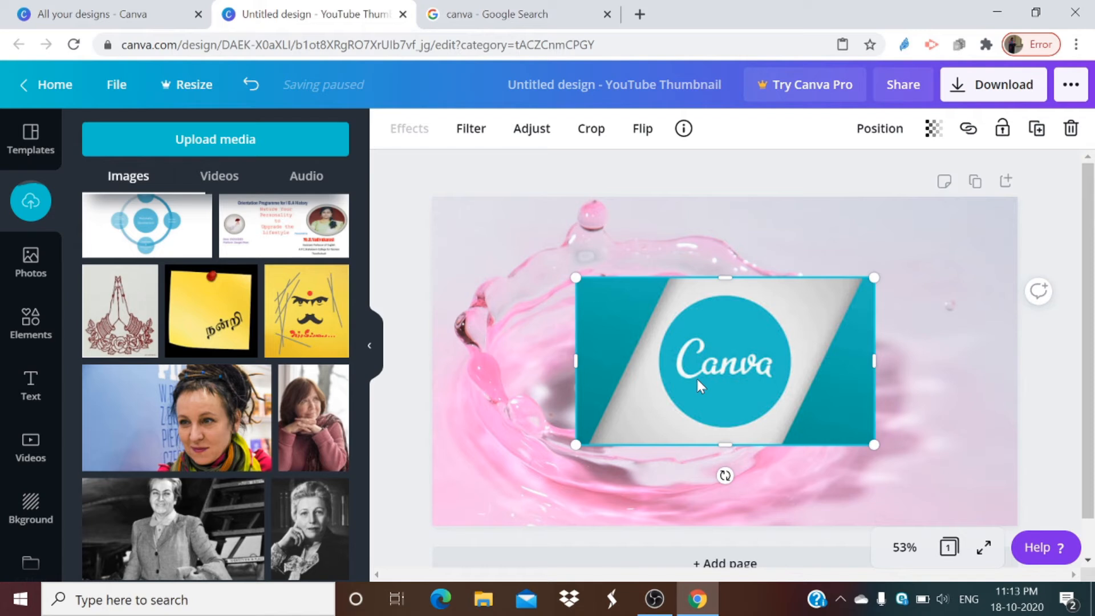
{"action": "left_click_drag", "start_coordinate": [697, 380], "coordinate": [553, 303]}
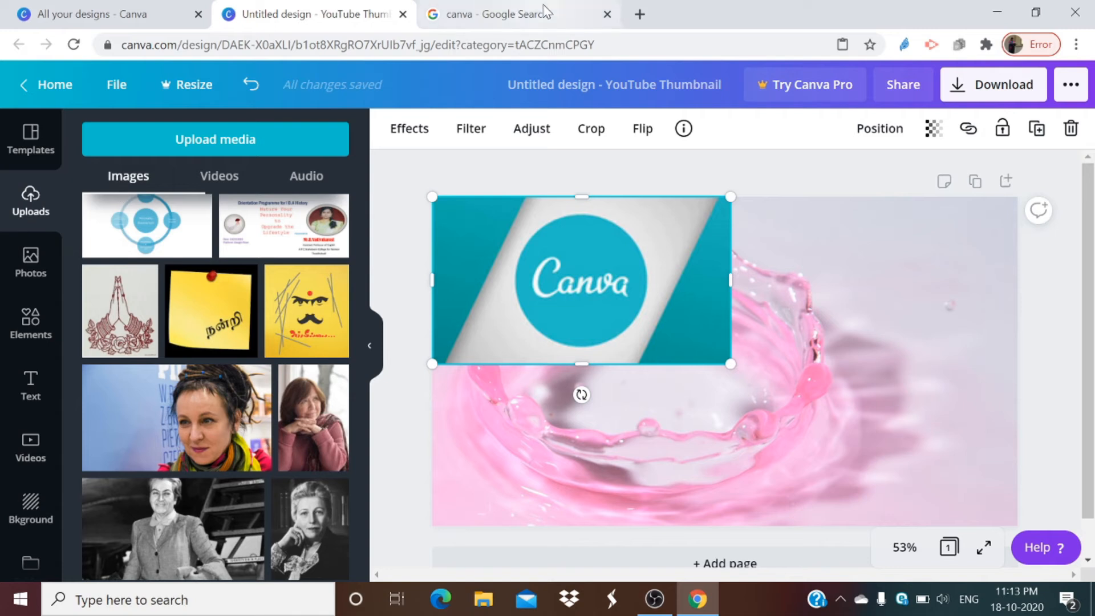
Step: Stretch the Canva logo picture down to the full page height so it fills the left half of the page
{"action": "left_click", "coordinate": [544, 8]}
{"action": "left_click", "coordinate": [346, 13]}
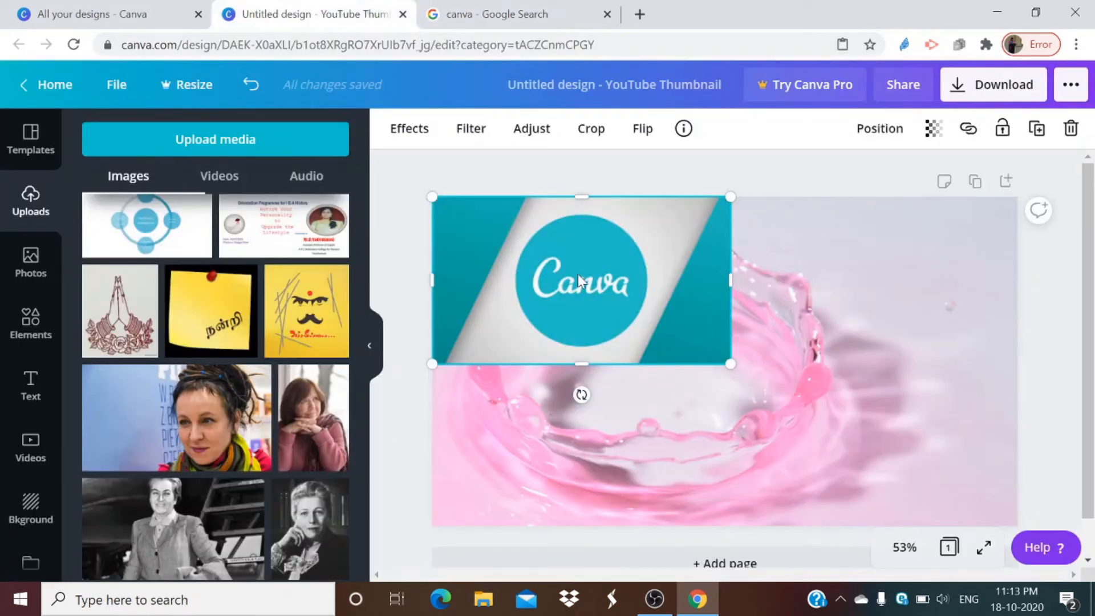
{"action": "mouse_move", "coordinate": [578, 274]}
{"action": "left_mouse_down"}
{"action": "mouse_move", "coordinate": [653, 305]}
{"action": "mouse_move", "coordinate": [789, 308]}
{"action": "mouse_move", "coordinate": [864, 292]}
{"action": "mouse_move", "coordinate": [863, 279]}
{"action": "mouse_move", "coordinate": [687, 305]}
{"action": "mouse_move", "coordinate": [582, 276]}
{"action": "left_mouse_up"}
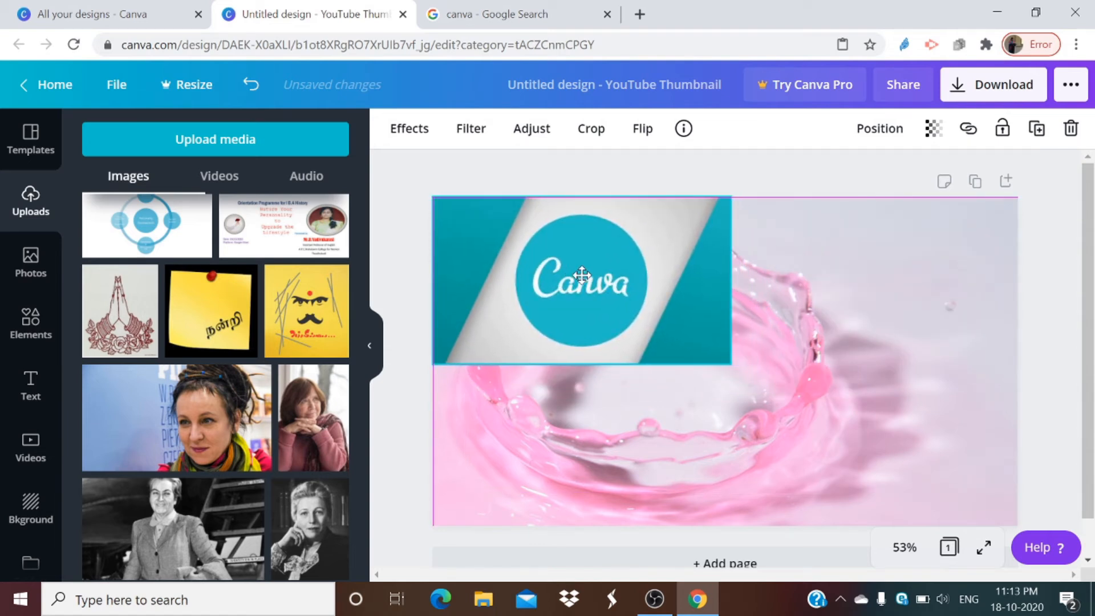
{"action": "left_click_drag", "start_coordinate": [579, 362], "coordinate": [579, 536]}
{"action": "left_click_drag", "start_coordinate": [660, 414], "coordinate": [652, 360]}
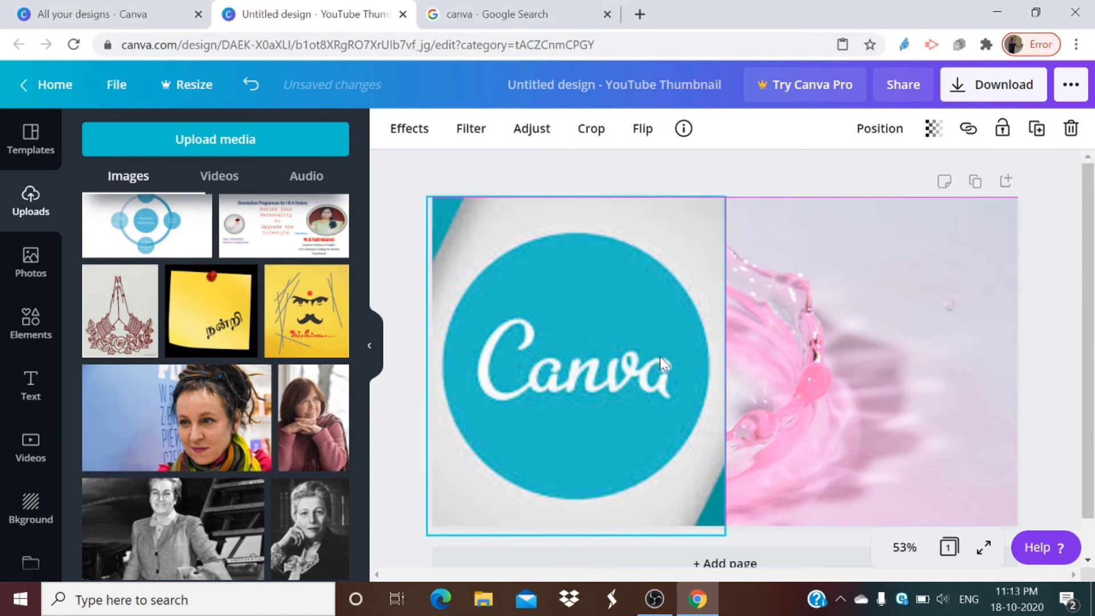
{"action": "left_click", "coordinate": [823, 323]}
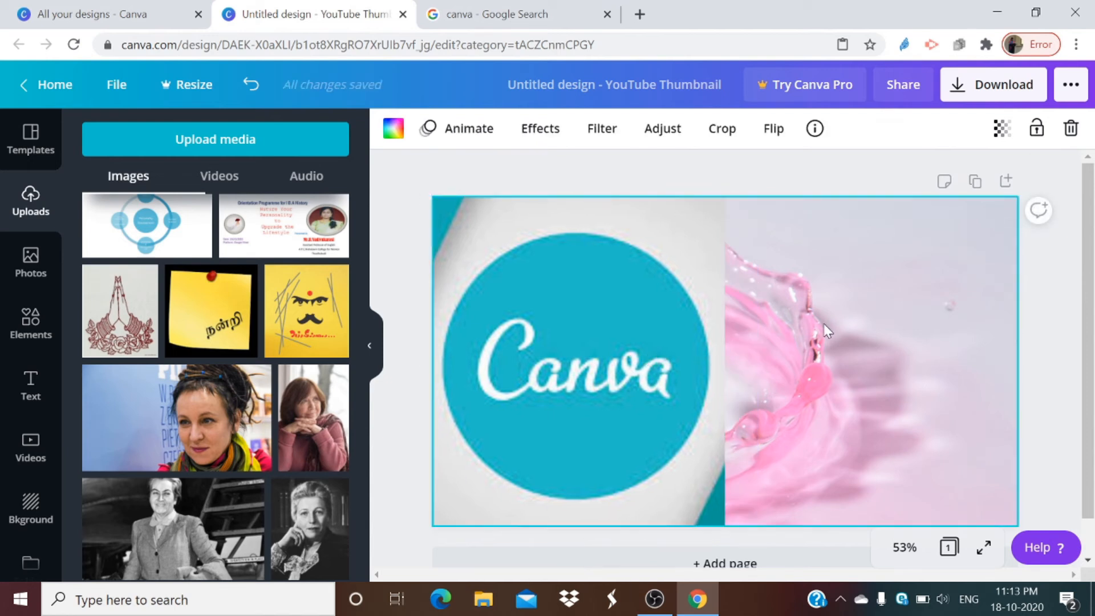
Step: Replace the page background with the pink gradient
{"action": "left_click", "coordinate": [27, 508]}
{"action": "scroll", "coordinate": [140, 354], "scroll_direction": "down", "scroll_amount": 8}
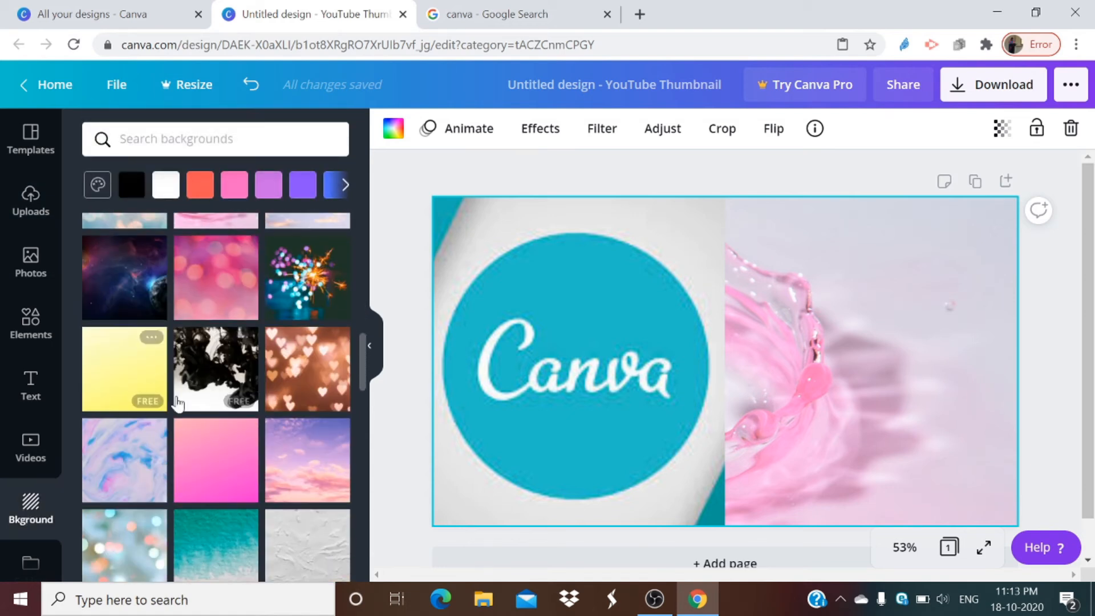
{"action": "left_click", "coordinate": [205, 447]}
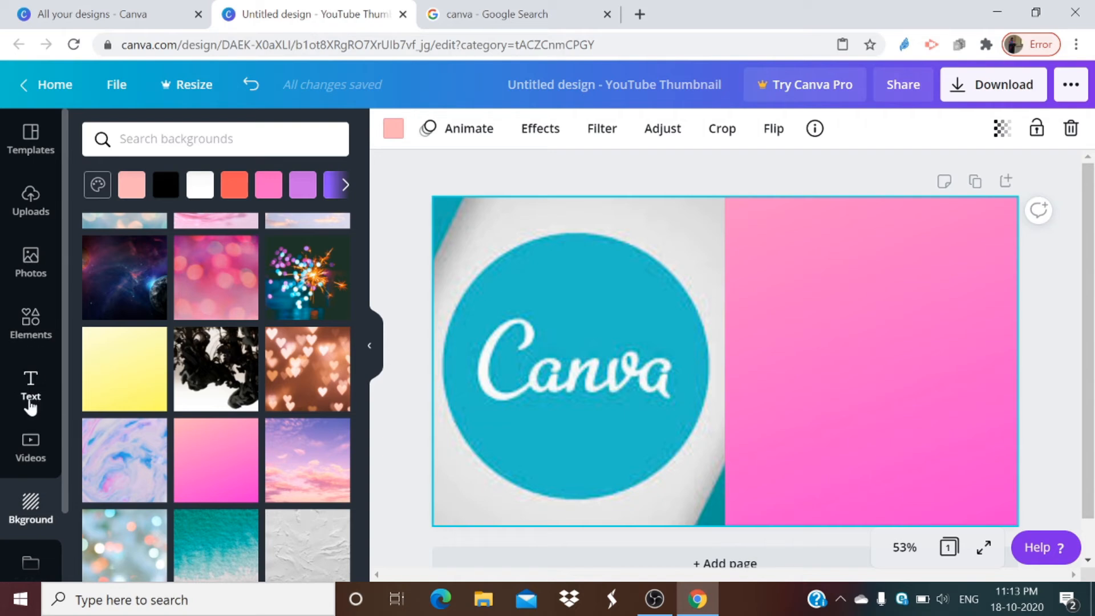
Step: Add a heading text box, place it in the upper part of the page across the picture's edge and widen it
{"action": "left_click", "coordinate": [30, 406]}
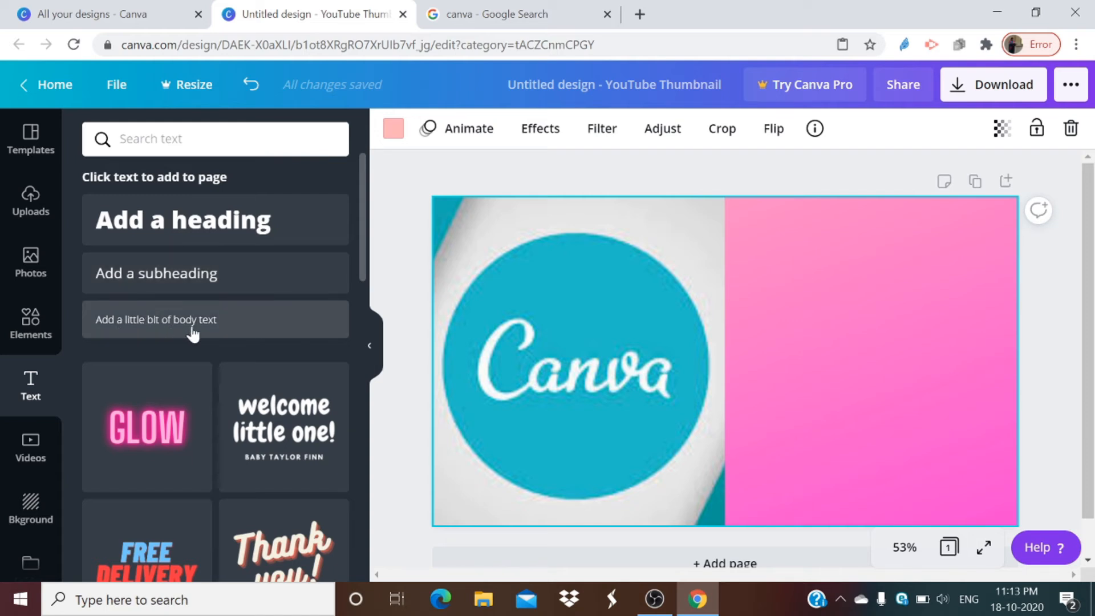
{"action": "left_click", "coordinate": [177, 220]}
{"action": "left_click_drag", "start_coordinate": [702, 341], "coordinate": [754, 251]}
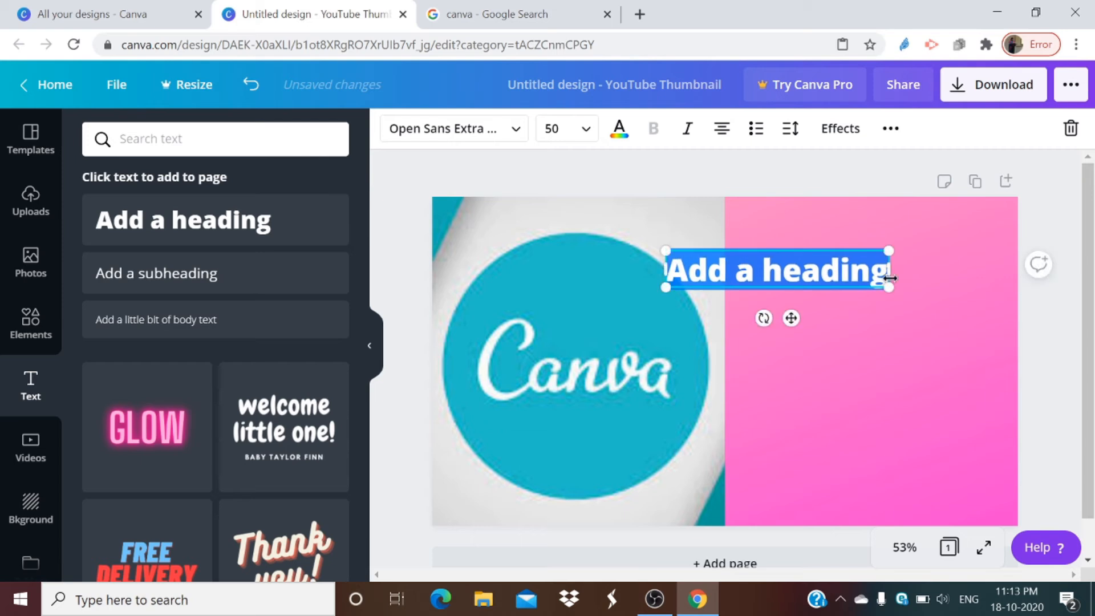
{"action": "left_click_drag", "start_coordinate": [890, 269], "coordinate": [713, 271]}
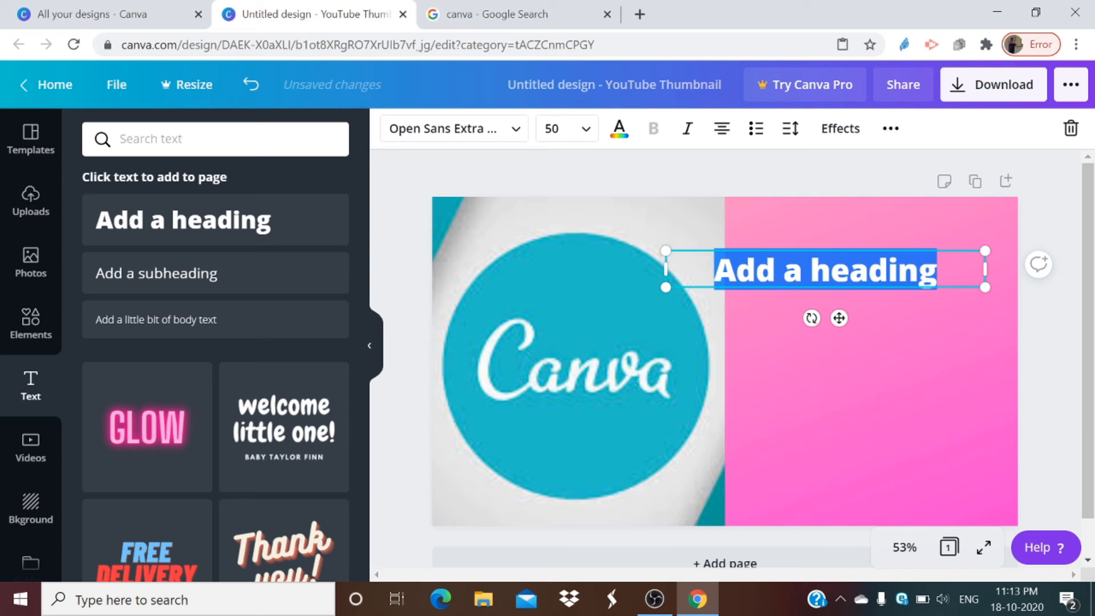
Step: Replace the heading's placeholder text with "Introduction to Canva" and widen its box to about 877 so the text fits on one line
{"action": "key", "text": "BackSpace"}
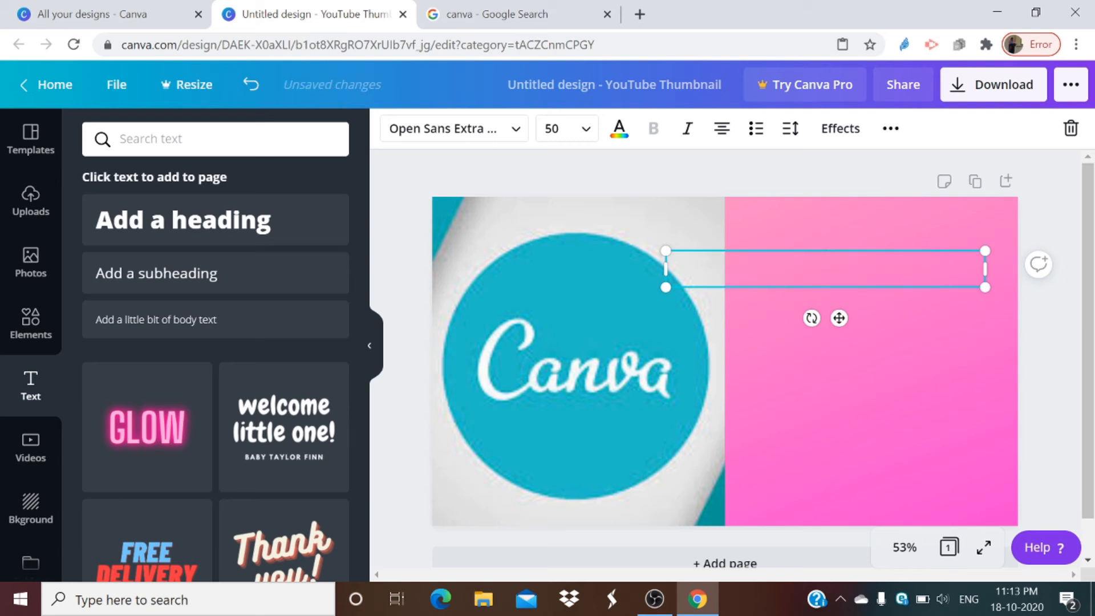
{"action": "type", "text": "Introduction to Canva"}
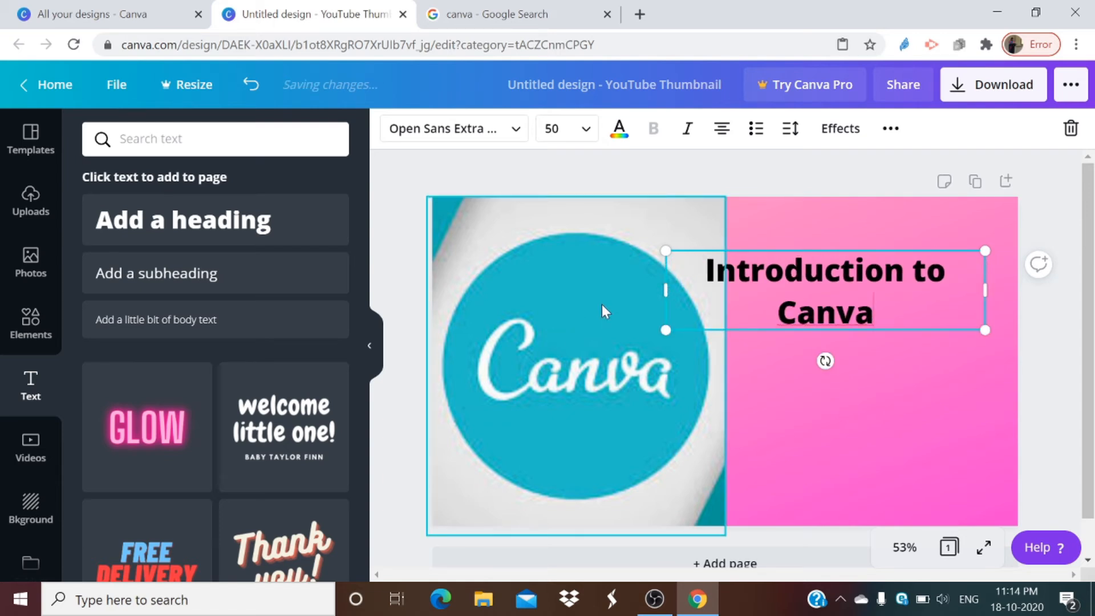
{"action": "left_click_drag", "start_coordinate": [667, 292], "coordinate": [585, 295]}
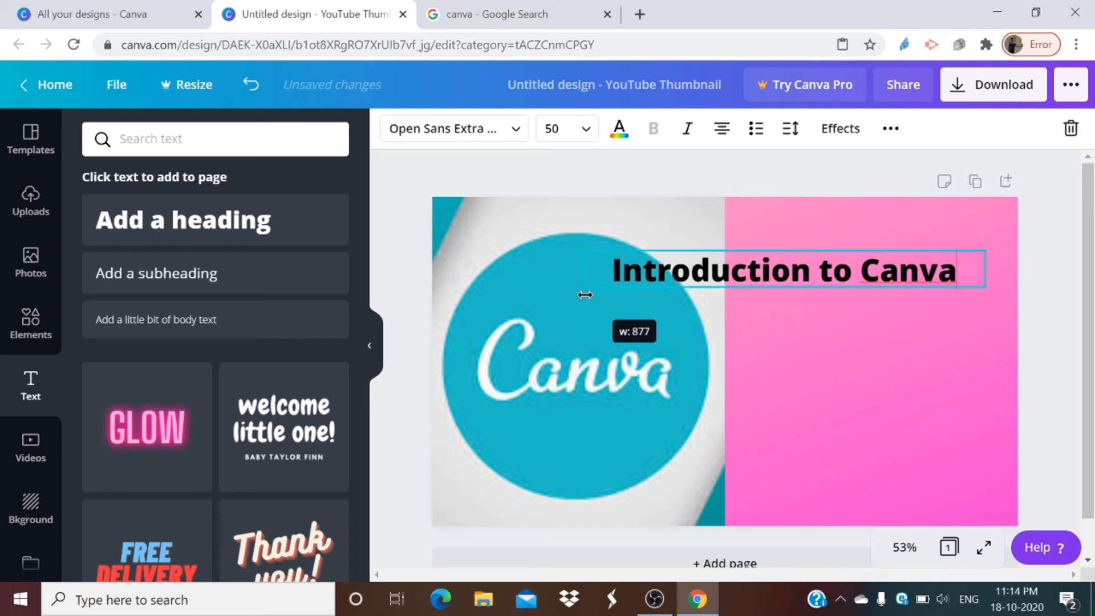
Step: Colour the "Introduction to Canva" heading with the light blue taken from the logo picture's photo colors
{"action": "left_click_drag", "start_coordinate": [613, 269], "coordinate": [958, 271]}
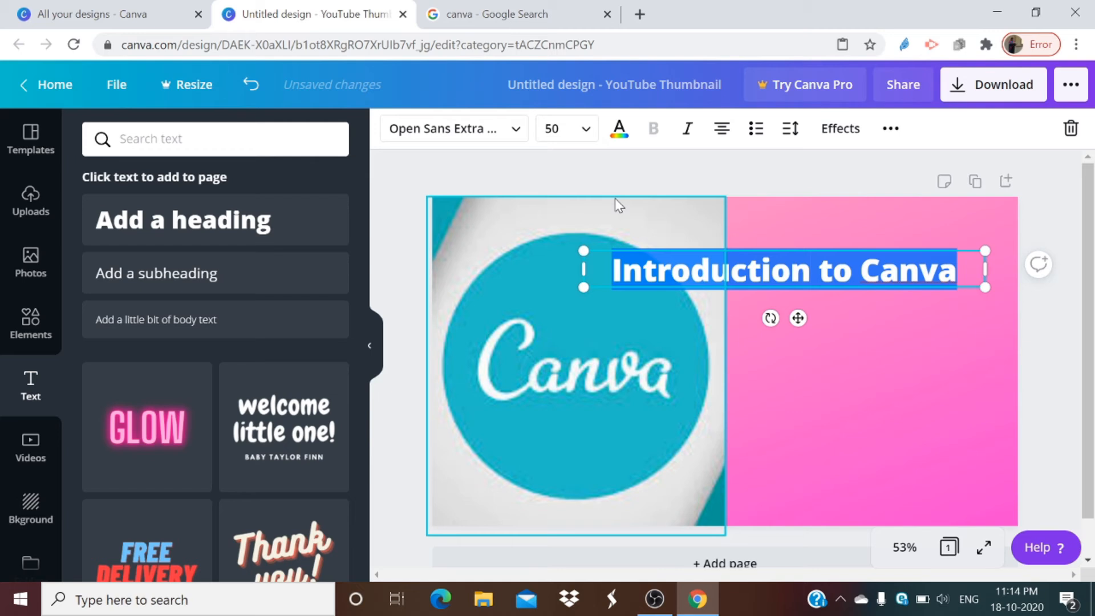
{"action": "left_click", "coordinate": [619, 137]}
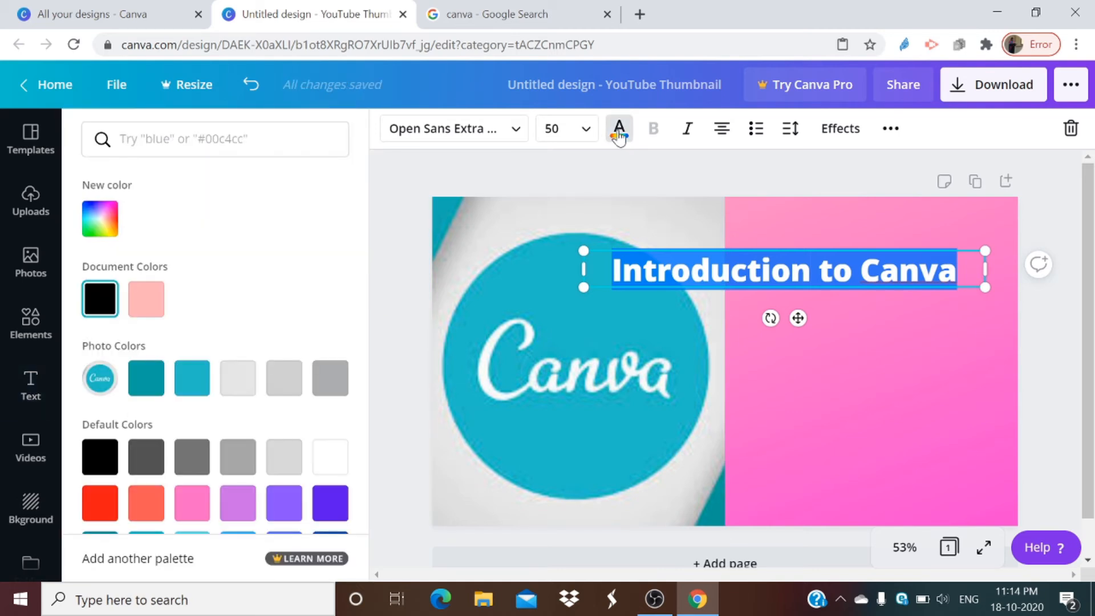
{"action": "left_click", "coordinate": [197, 384]}
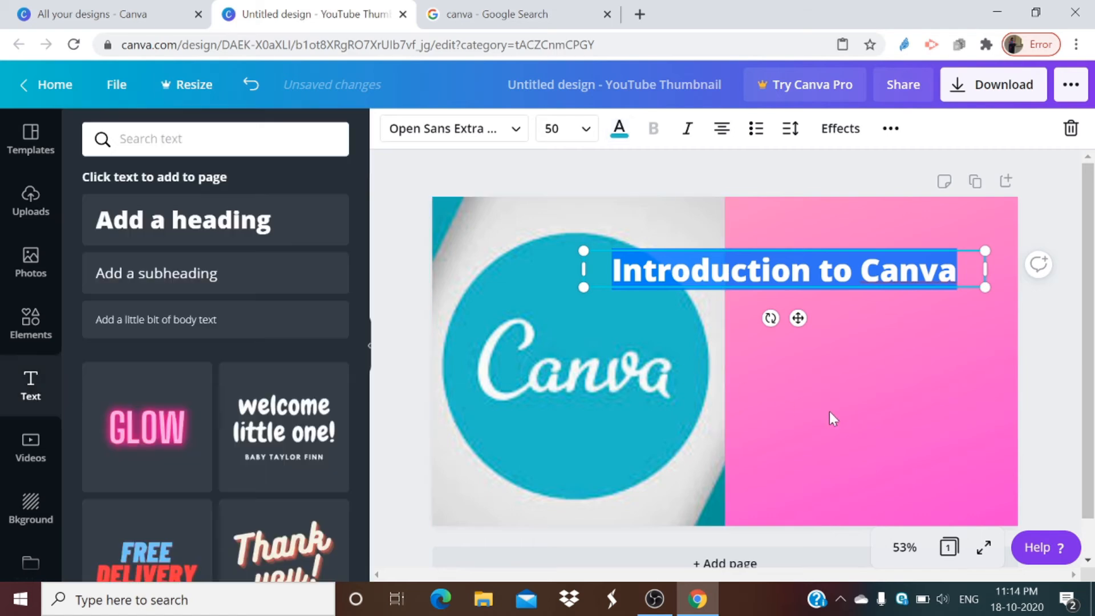
{"action": "double_click", "coordinate": [830, 408]}
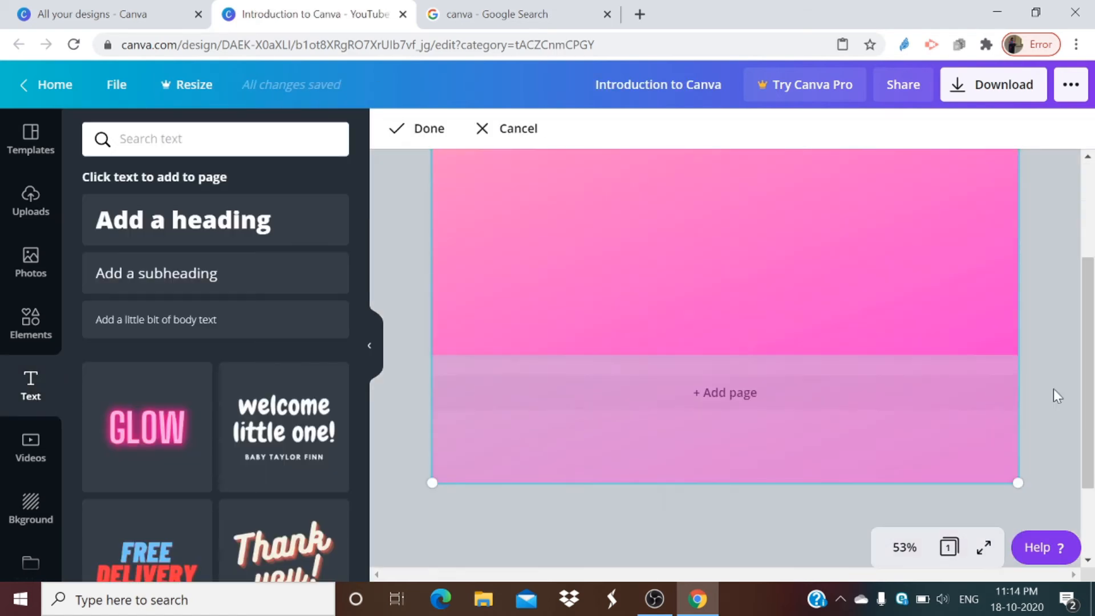
{"action": "left_click", "coordinate": [1053, 389]}
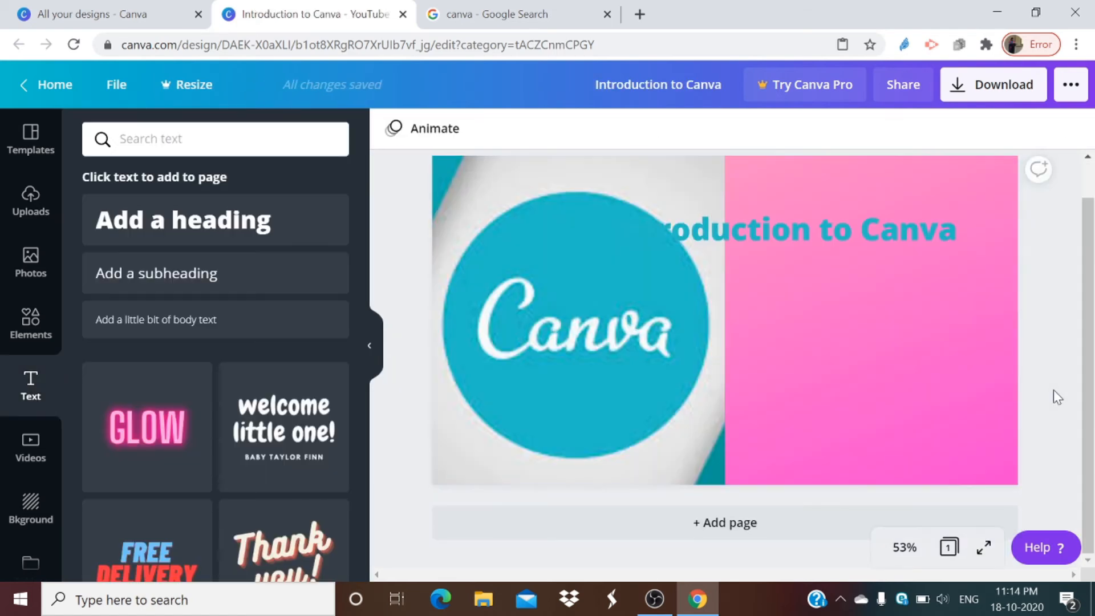
{"action": "scroll", "coordinate": [730, 331], "scroll_direction": "up", "scroll_amount": 1}
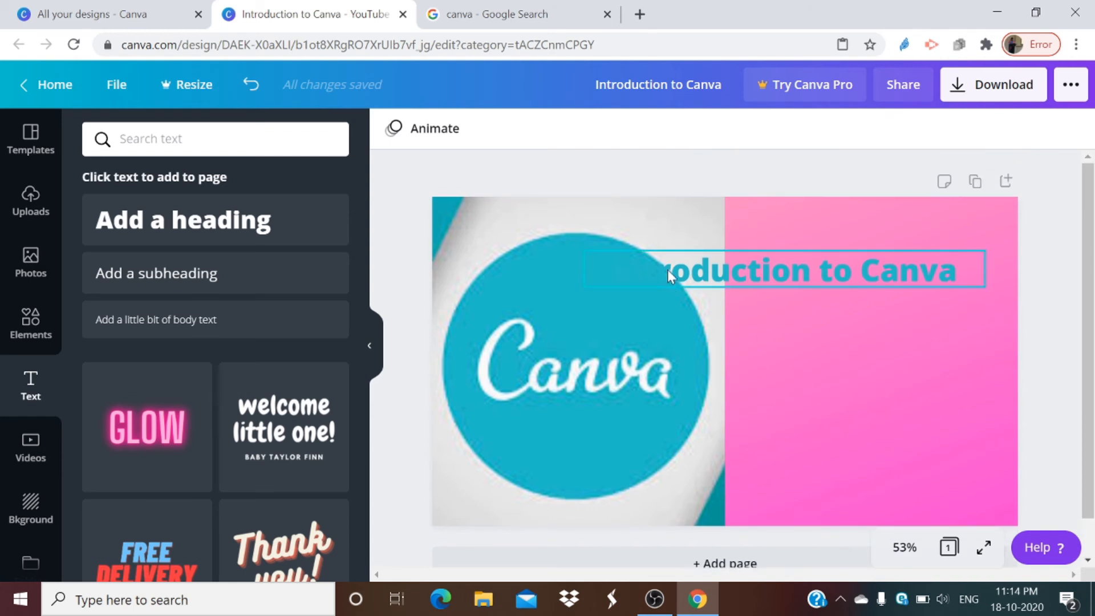
Step: Change the "Introduction to Canva" heading's text color to Bright red #ff1616
{"action": "left_click", "coordinate": [665, 268]}
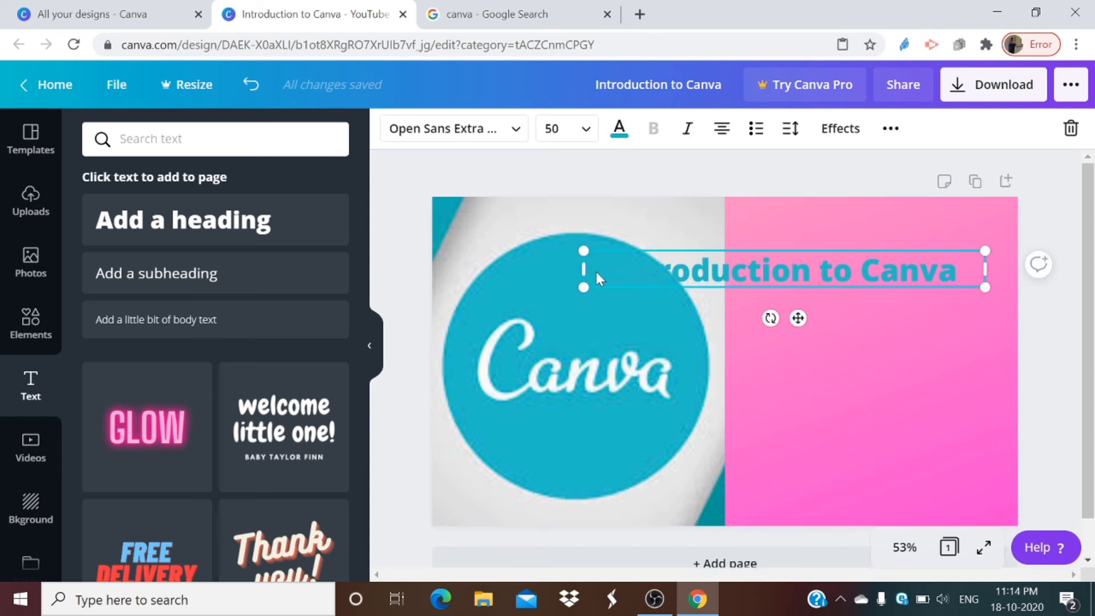
{"action": "left_click", "coordinate": [617, 140]}
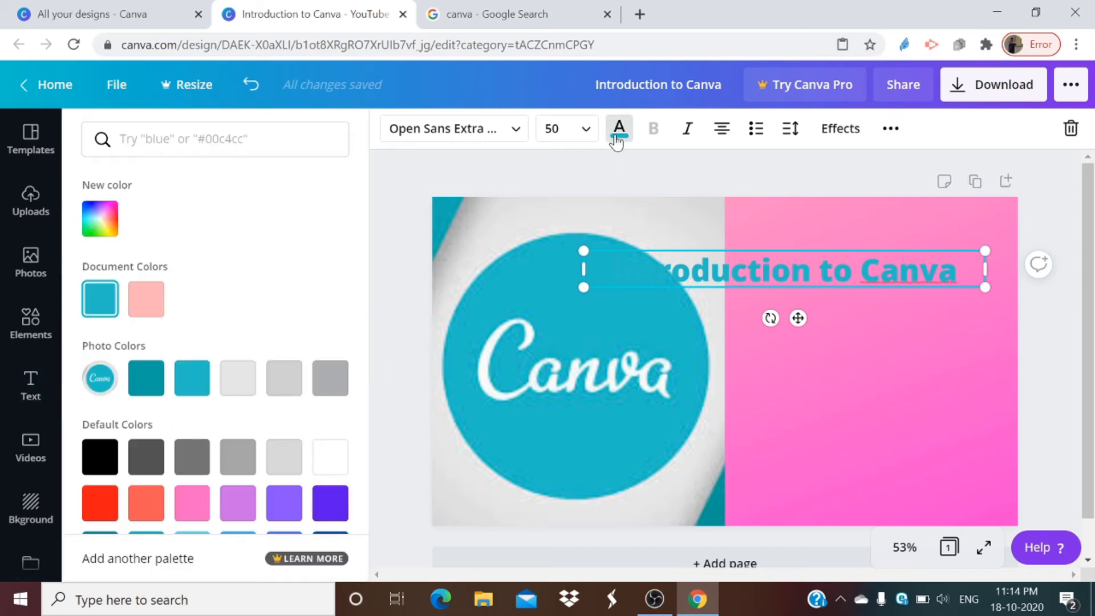
{"action": "left_click", "coordinate": [101, 503]}
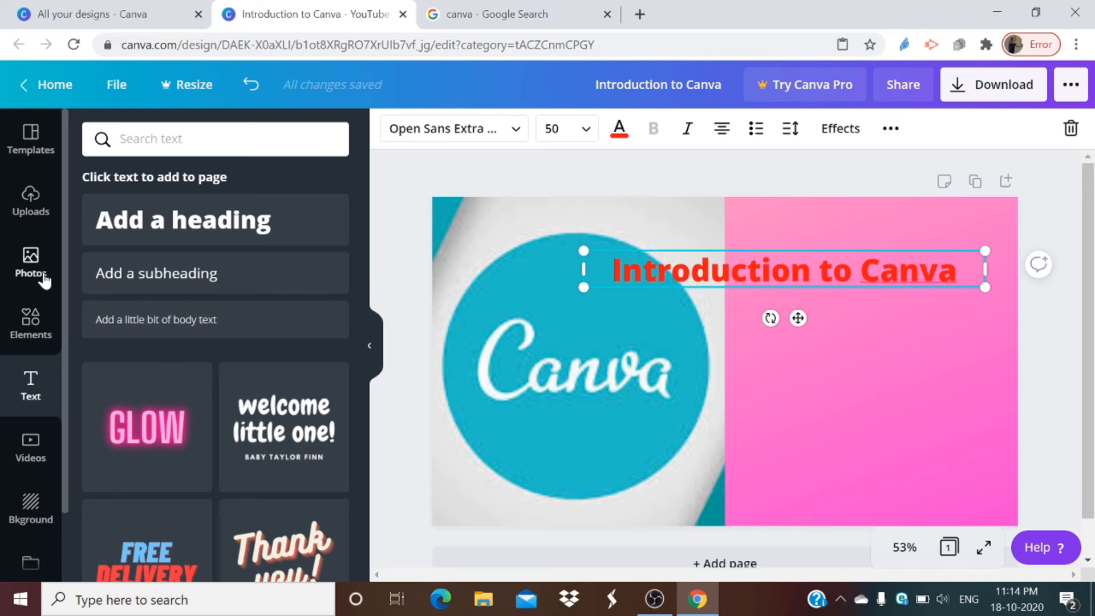
Step: Add the candle graphic from the featured elements to the lower-right corner of the page
{"action": "left_click", "coordinate": [27, 341]}
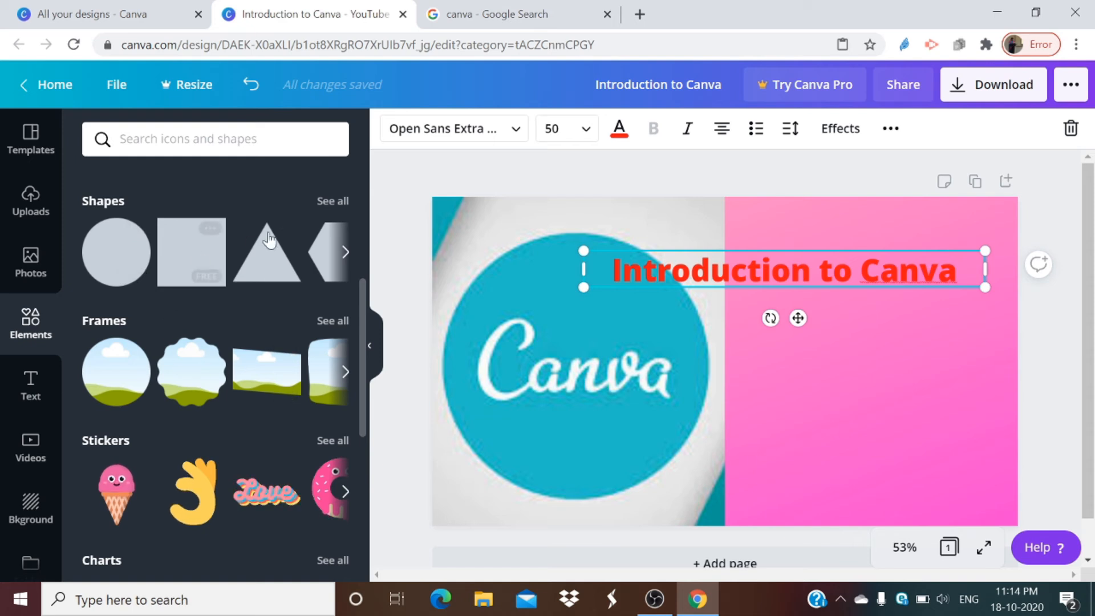
{"action": "scroll", "coordinate": [197, 399], "scroll_direction": "down", "scroll_amount": 5}
{"action": "scroll", "coordinate": [200, 393], "scroll_direction": "down", "scroll_amount": 3}
{"action": "scroll", "coordinate": [206, 377], "scroll_direction": "up", "scroll_amount": 10}
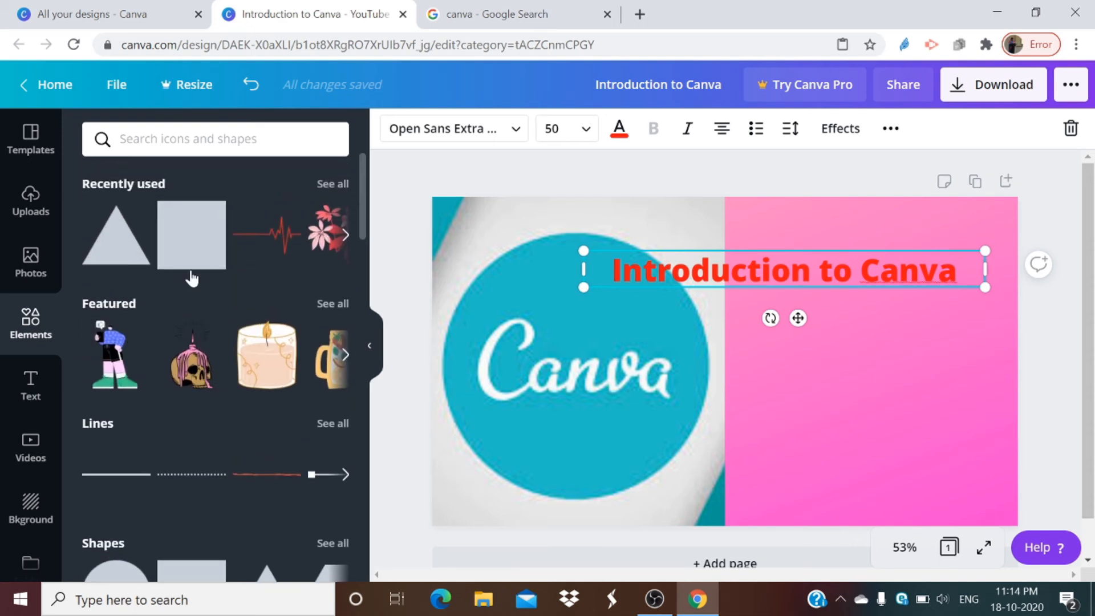
{"action": "left_click_drag", "start_coordinate": [252, 367], "coordinate": [891, 423]}
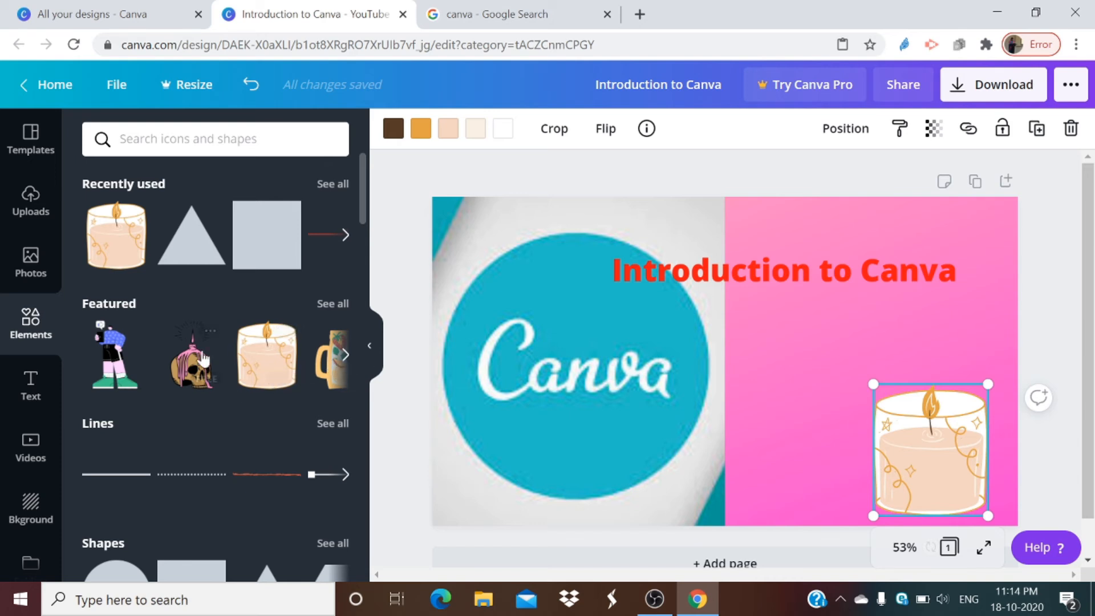
Step: Add a square shape, move it partly above the page's upper edge and stretch it across the full page width as a banner
{"action": "scroll", "coordinate": [204, 416], "scroll_direction": "down", "scroll_amount": 2}
{"action": "scroll", "coordinate": [204, 422], "scroll_direction": "down", "scroll_amount": 9}
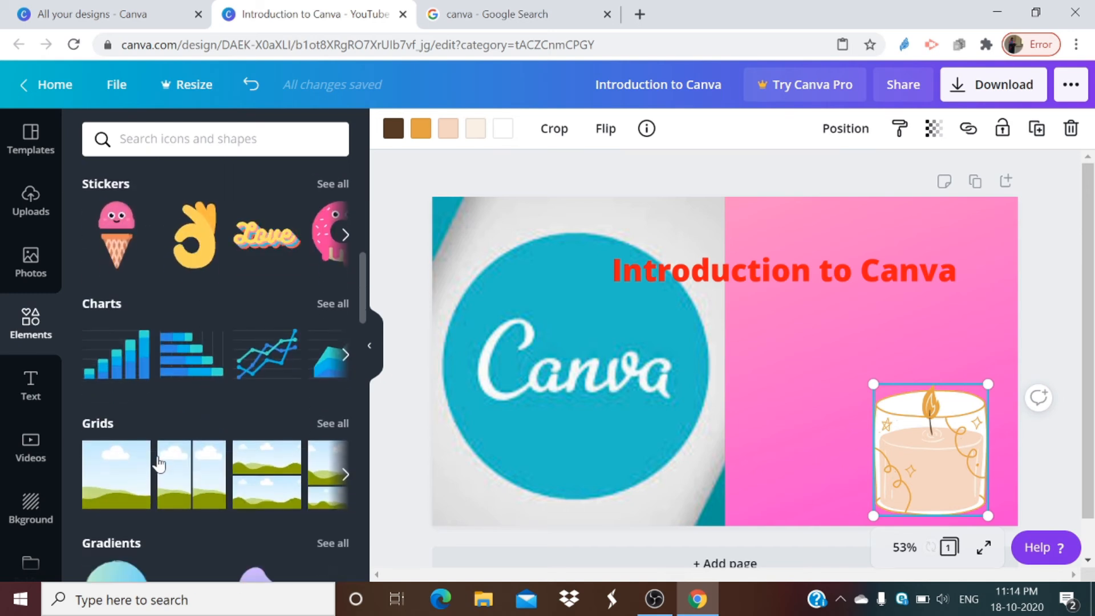
{"action": "scroll", "coordinate": [174, 328], "scroll_direction": "up", "scroll_amount": 10}
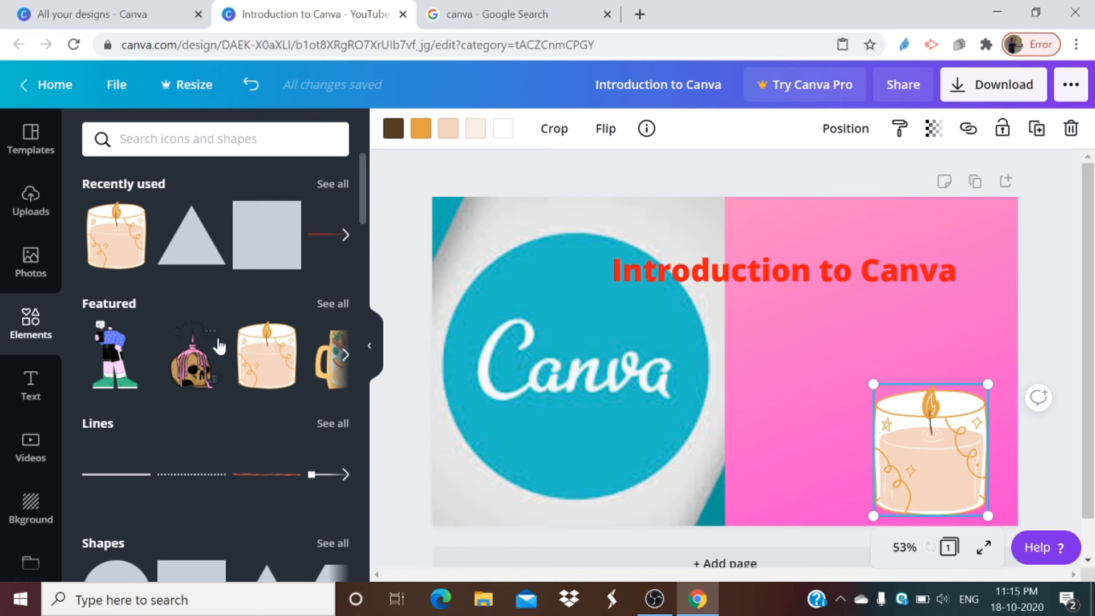
{"action": "scroll", "coordinate": [218, 345], "scroll_direction": "down", "scroll_amount": 3}
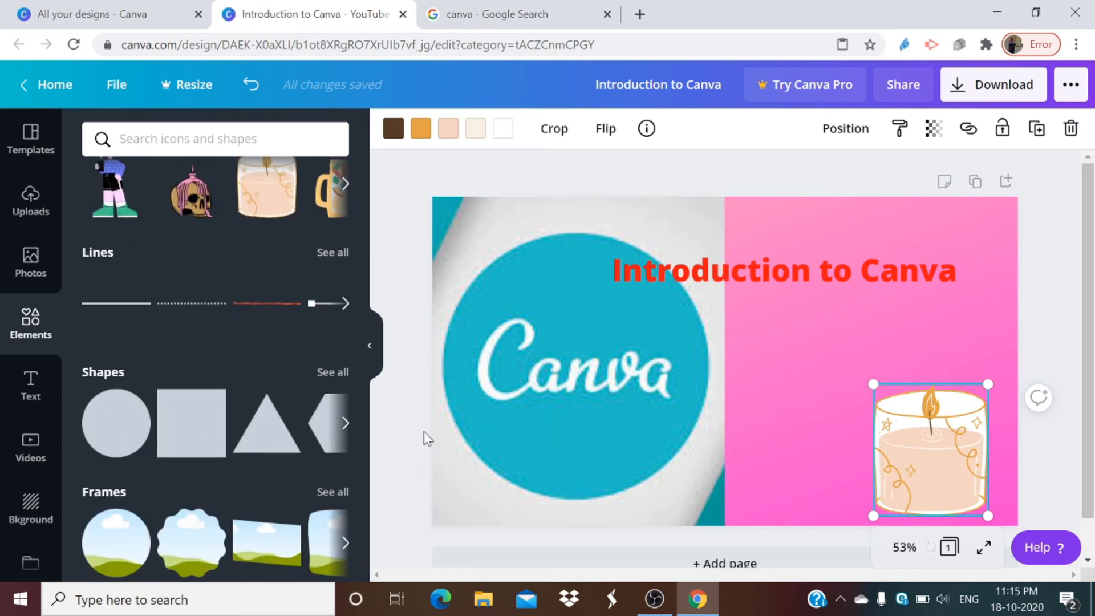
{"action": "left_click", "coordinate": [181, 438]}
{"action": "left_click_drag", "start_coordinate": [672, 402], "coordinate": [467, 195]}
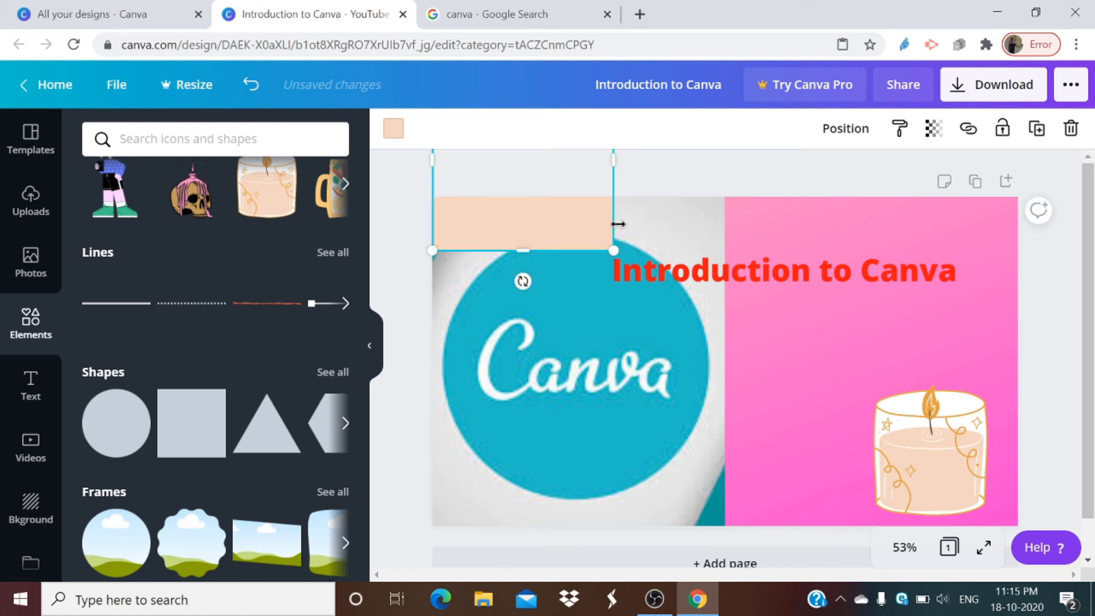
{"action": "left_click_drag", "start_coordinate": [613, 228], "coordinate": [1018, 225]}
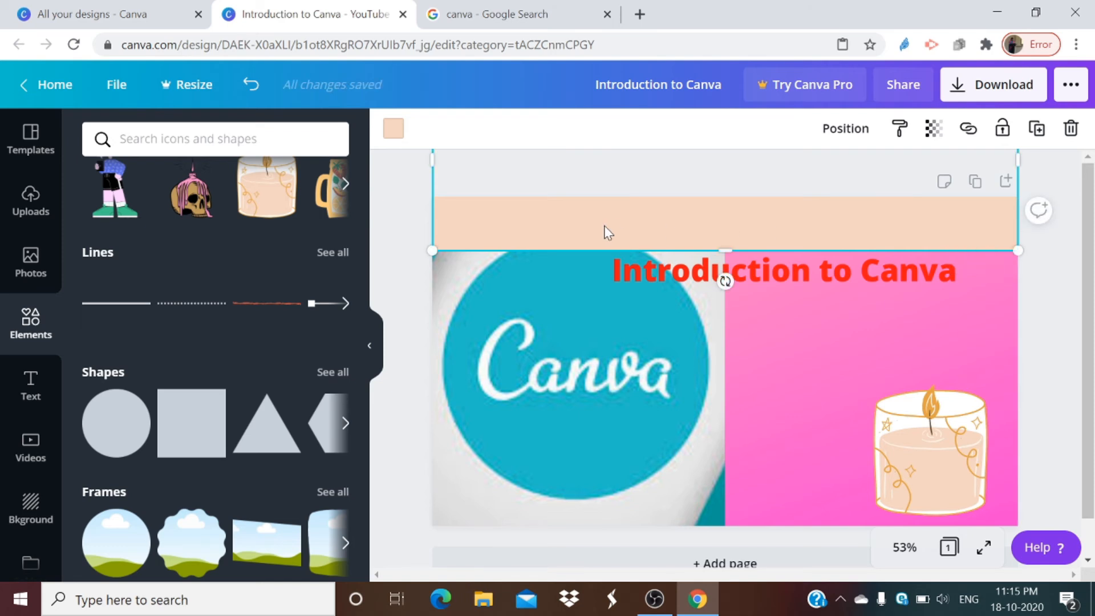
Step: Recolour the banner along the page's upper edge with the red from the document colors
{"action": "left_click", "coordinate": [394, 130]}
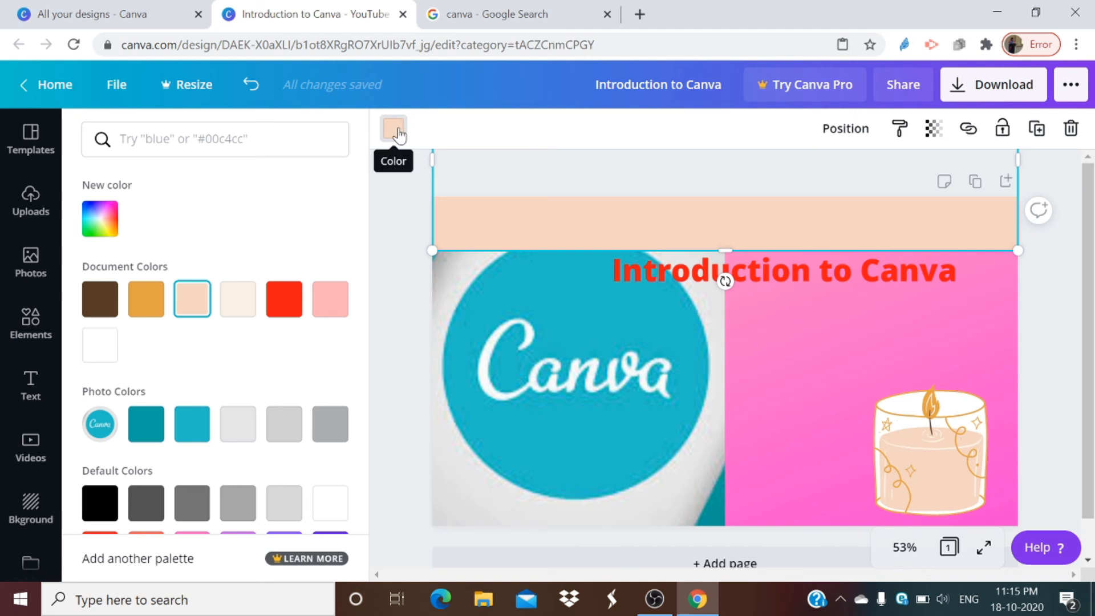
{"action": "left_click", "coordinate": [296, 296]}
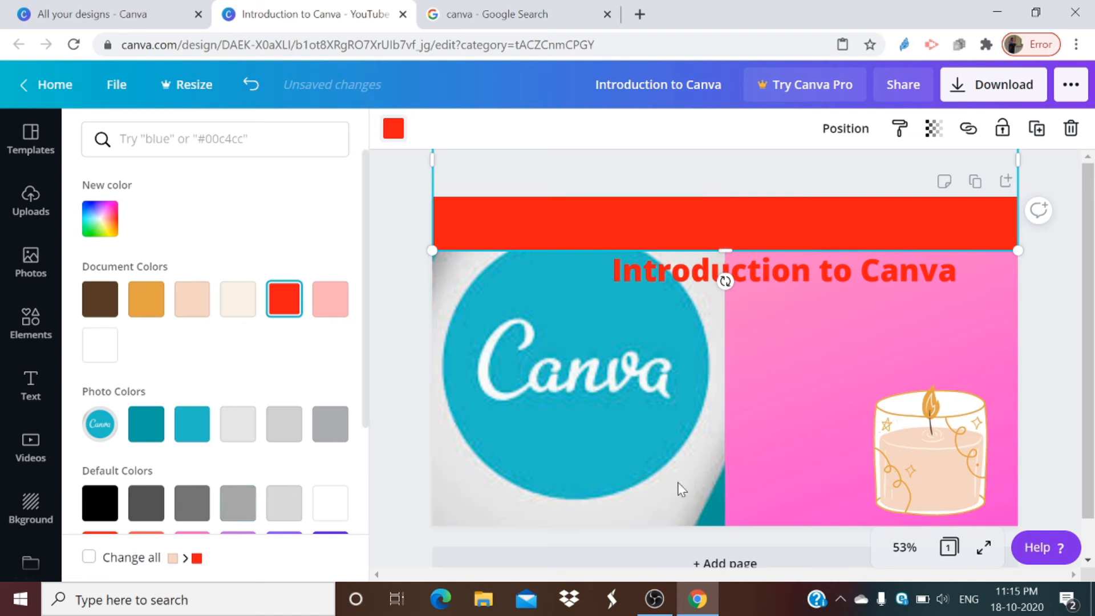
{"action": "scroll", "coordinate": [75, 437], "scroll_direction": "down", "scroll_amount": 2}
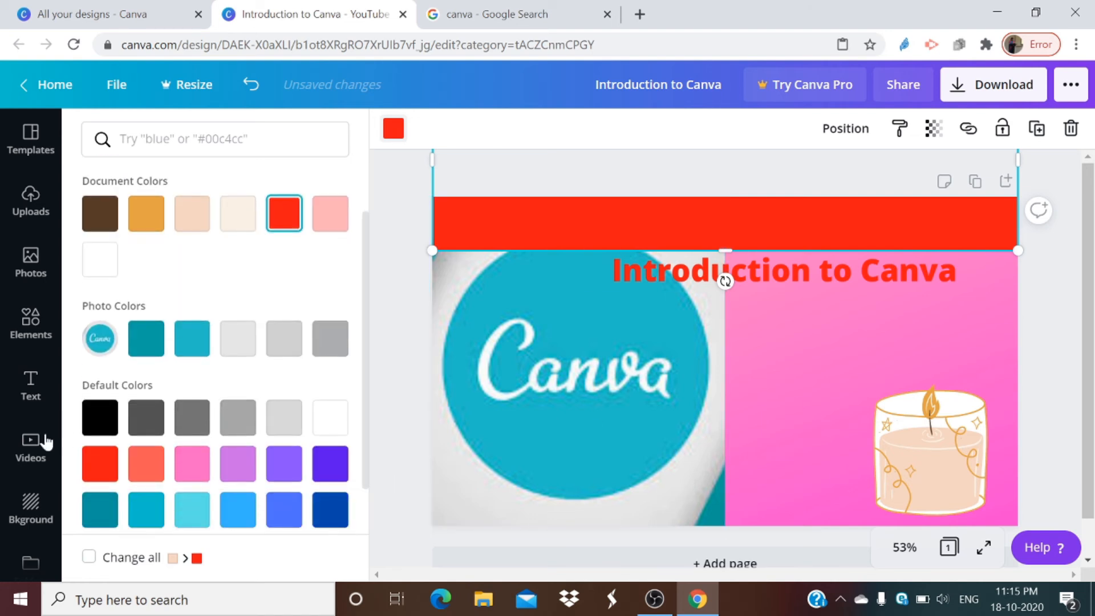
{"action": "left_click", "coordinate": [31, 336]}
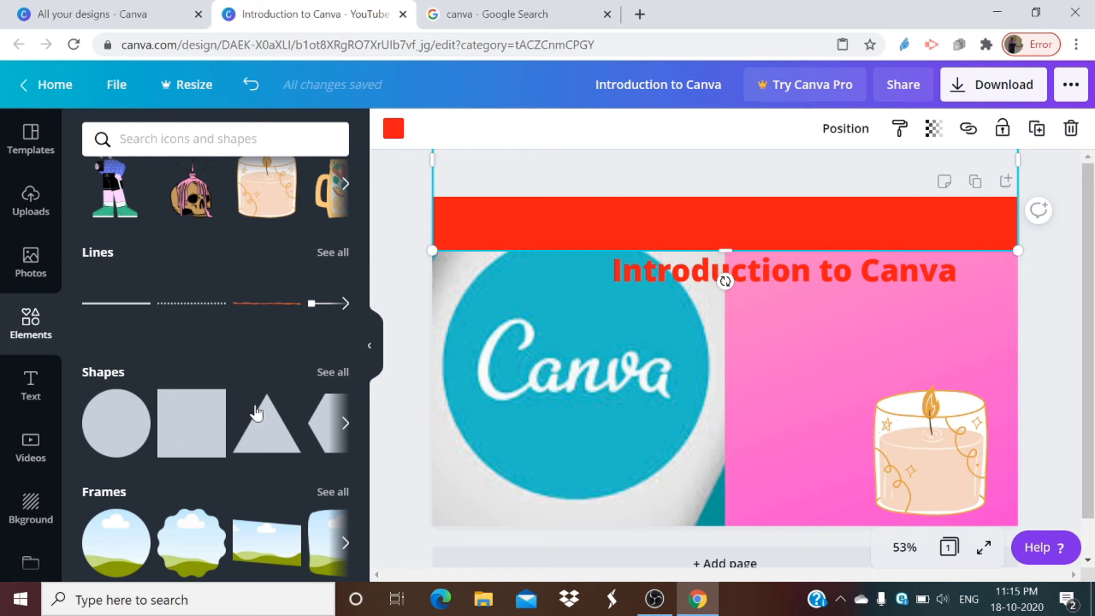
{"action": "scroll", "coordinate": [895, 448], "scroll_direction": "down", "scroll_amount": 1}
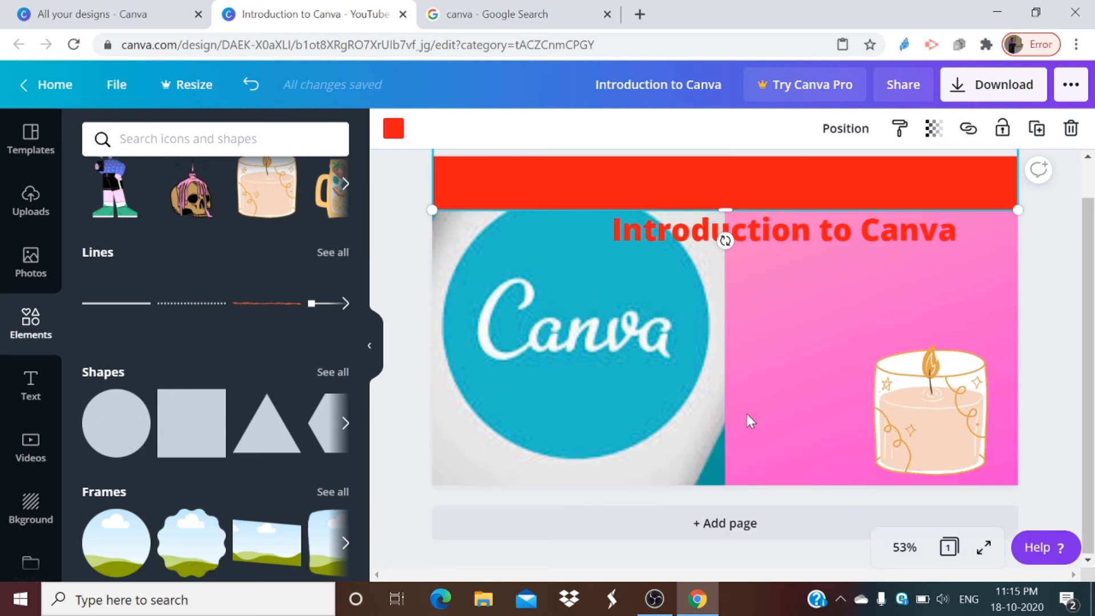
{"action": "right_click", "coordinate": [501, 182]}
{"action": "left_click", "coordinate": [474, 183]}
{"action": "key", "text": "ctrl+v"}
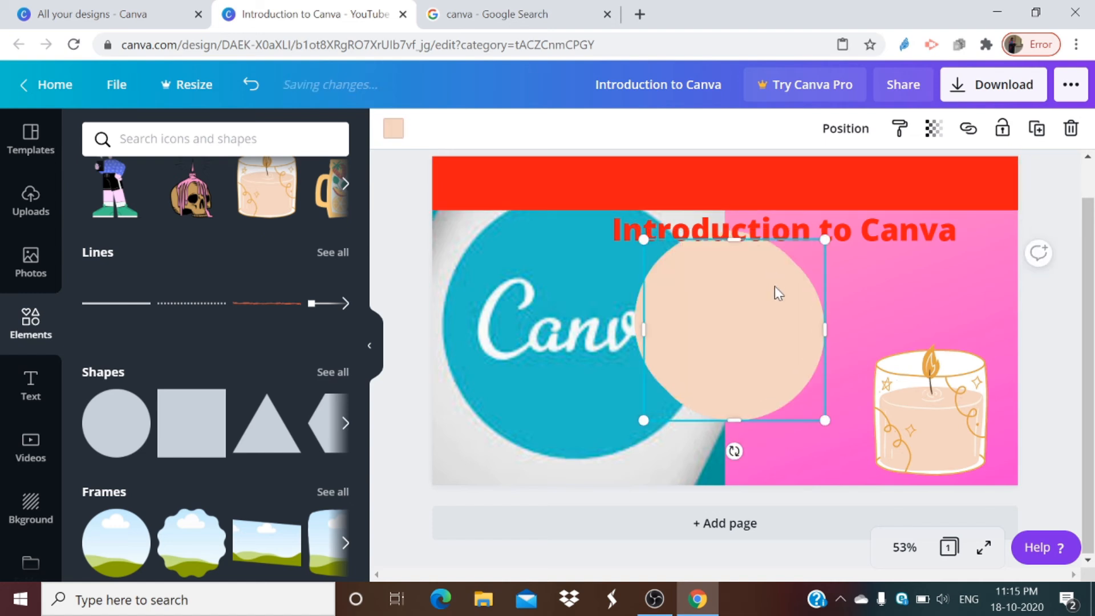
{"action": "key", "text": "Delete"}
{"action": "left_click", "coordinate": [740, 302]}
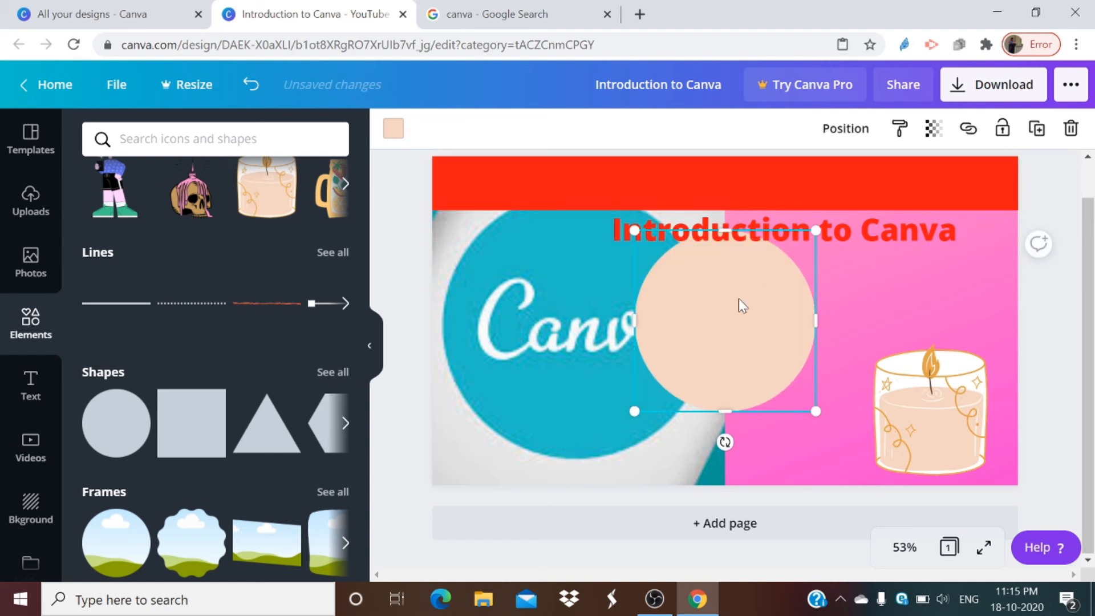
{"action": "key", "text": "Delete"}
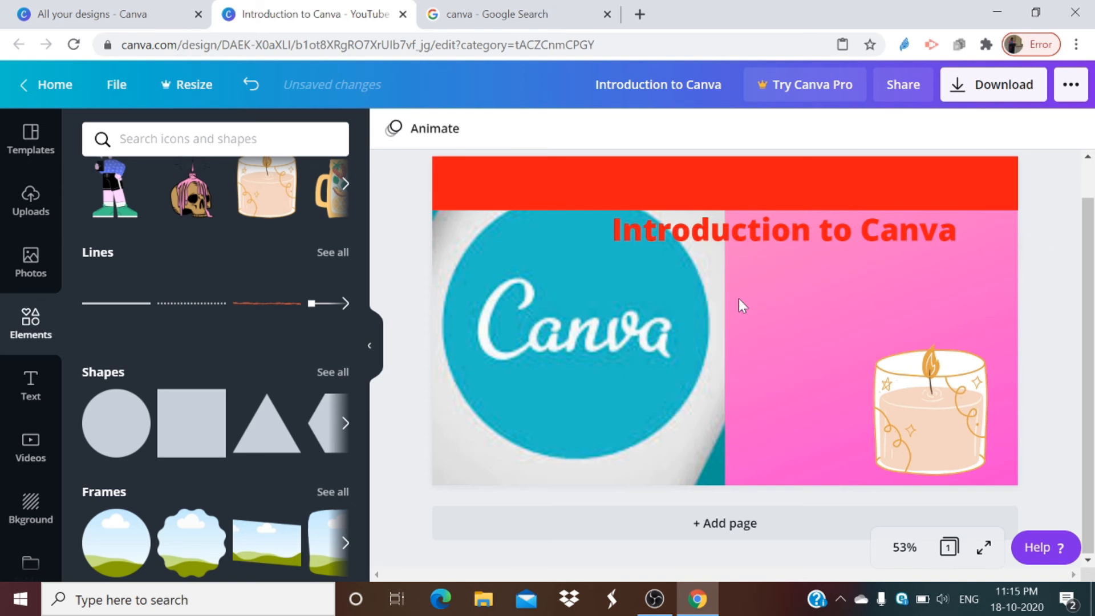
Step: Add a heading reading "How to use Canva" in a widened text box on the red banner along the page's upper edge
{"action": "left_click", "coordinate": [32, 387]}
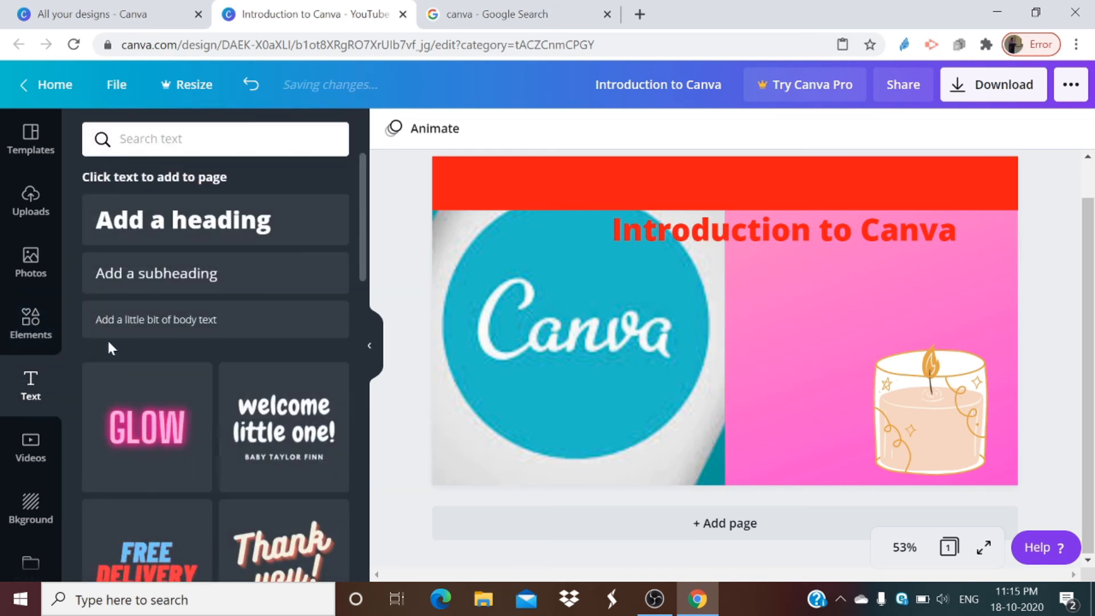
{"action": "left_click", "coordinate": [159, 220]}
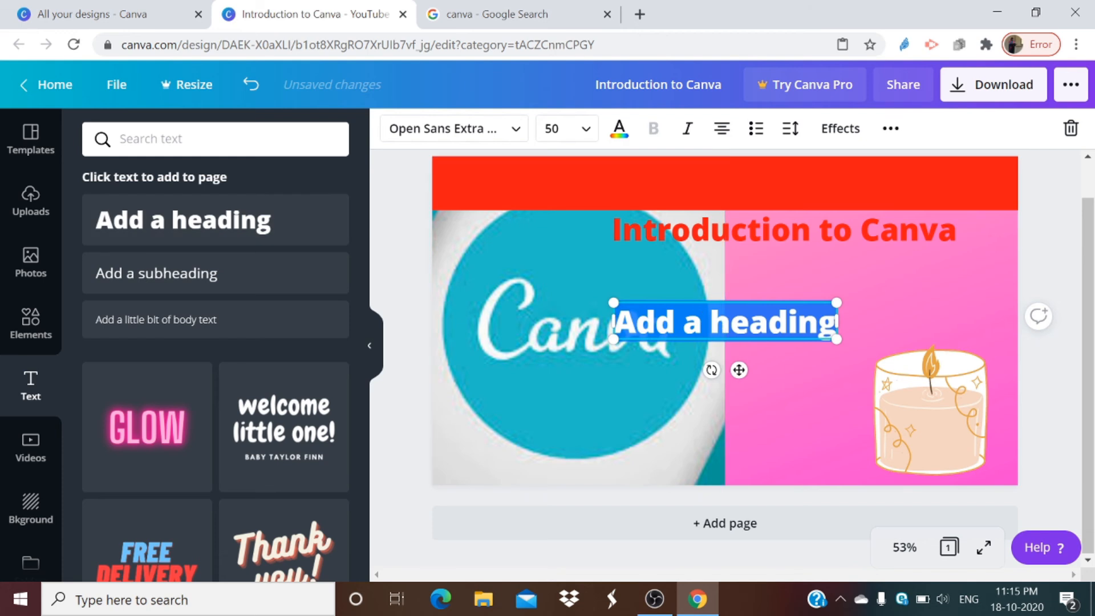
{"action": "left_click", "coordinate": [798, 323]}
{"action": "left_click_drag", "start_coordinate": [817, 323], "coordinate": [602, 324]}
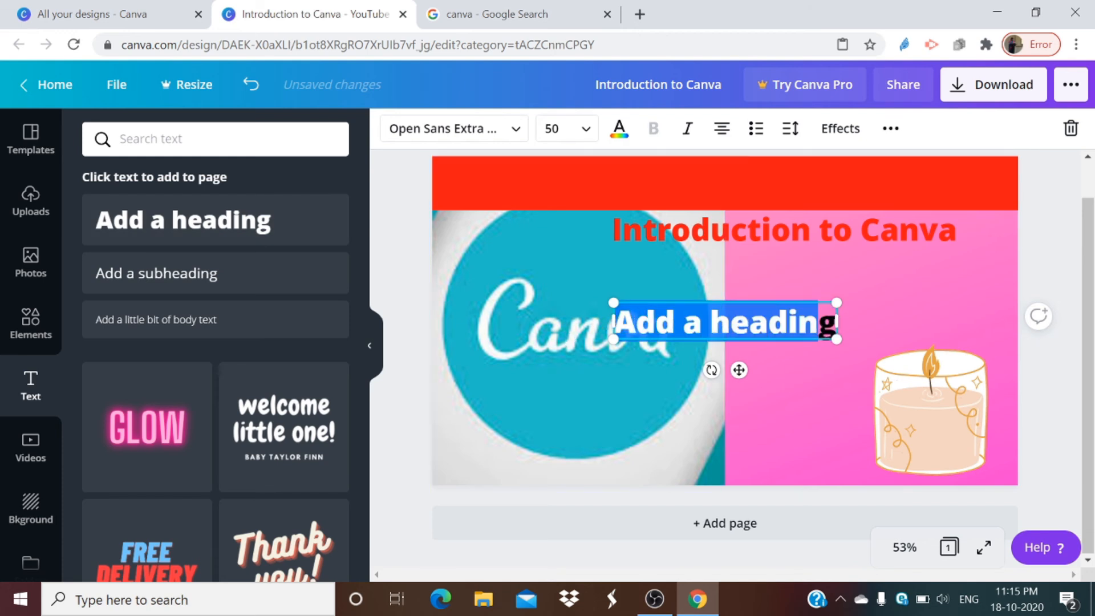
{"action": "left_click_drag", "start_coordinate": [604, 321], "coordinate": [503, 321]}
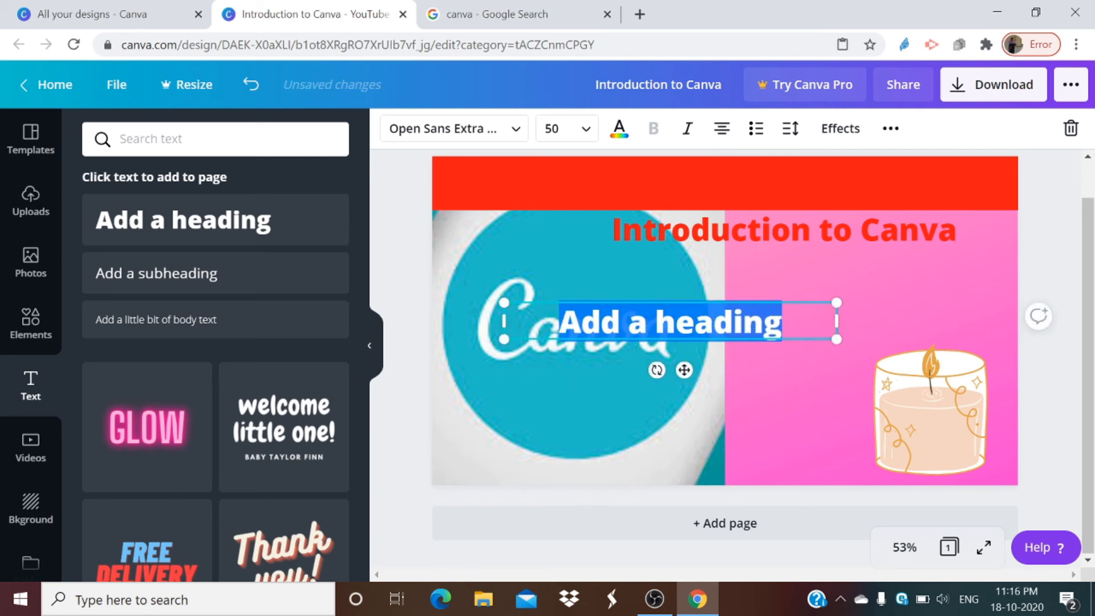
{"action": "key", "text": "BackSpace"}
{"action": "type", "text": "H"}
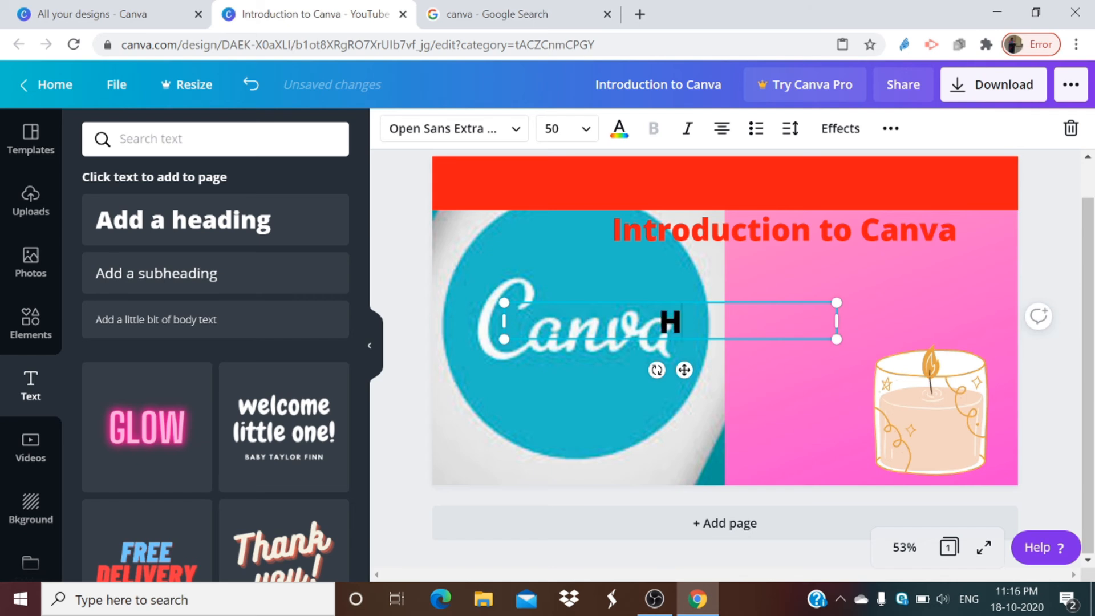
{"action": "type", "text": "ow to use Canva"}
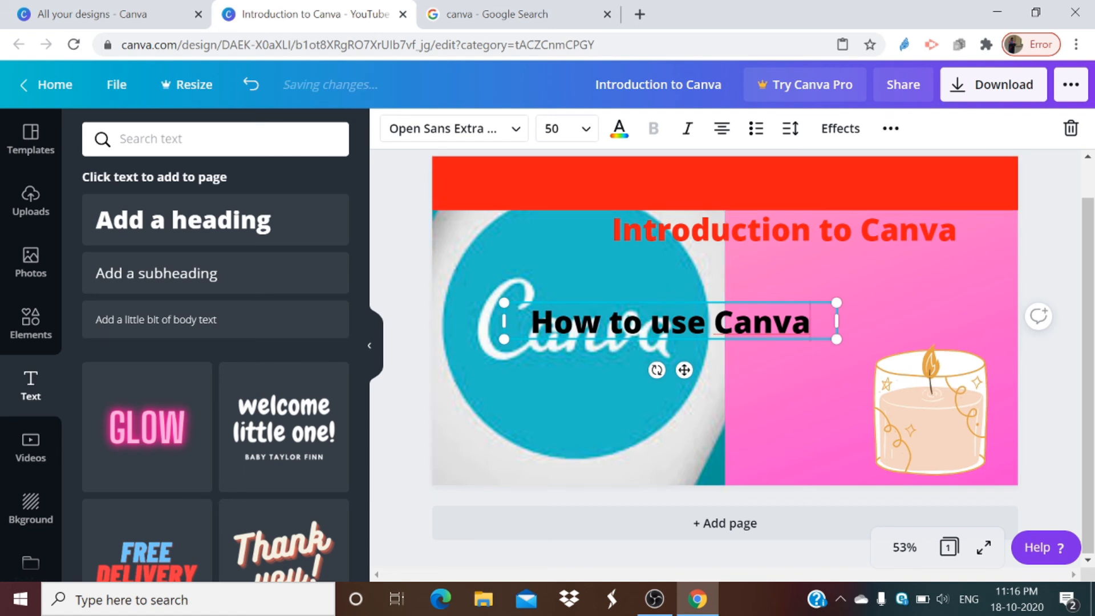
{"action": "left_click_drag", "start_coordinate": [678, 299], "coordinate": [677, 165]}
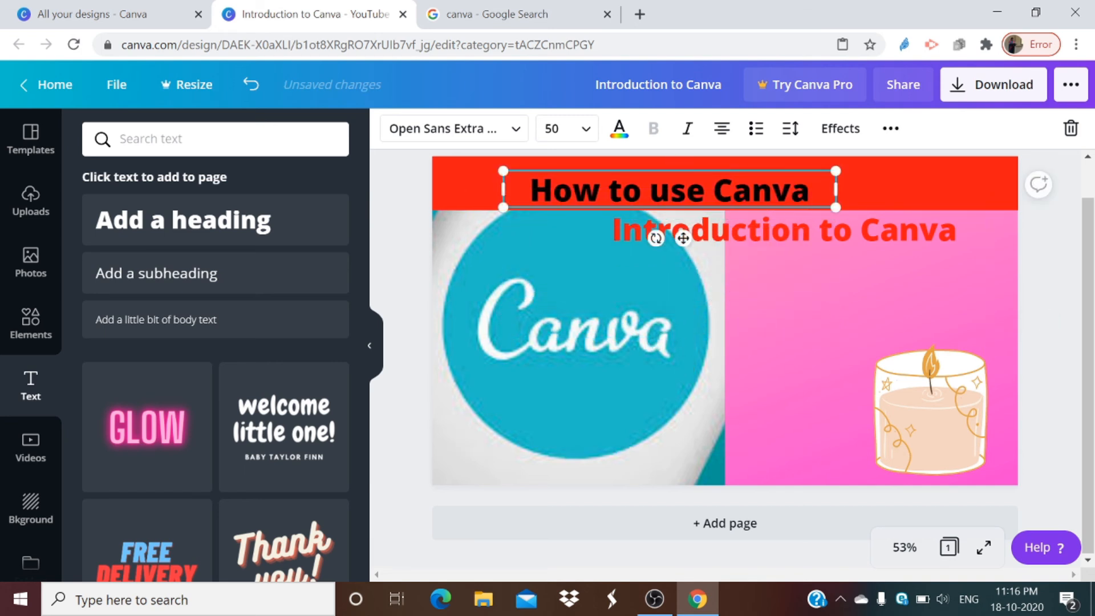
{"action": "left_click_drag", "start_coordinate": [835, 189], "coordinate": [963, 189]}
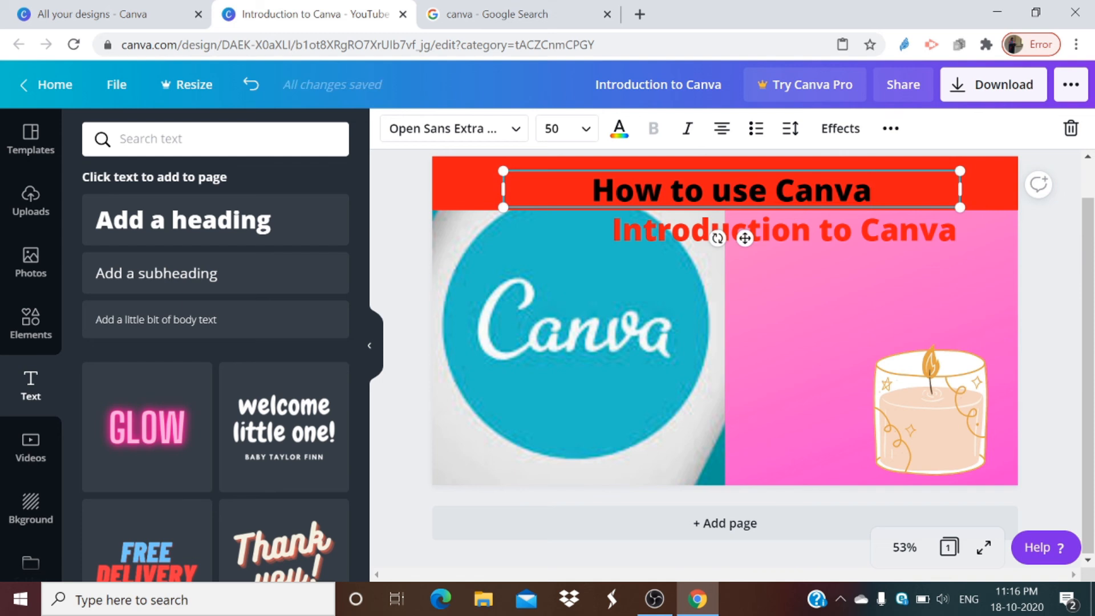
Step: Change the font of the "How to use Canva" heading to Maharlika
{"action": "left_click", "coordinate": [520, 135]}
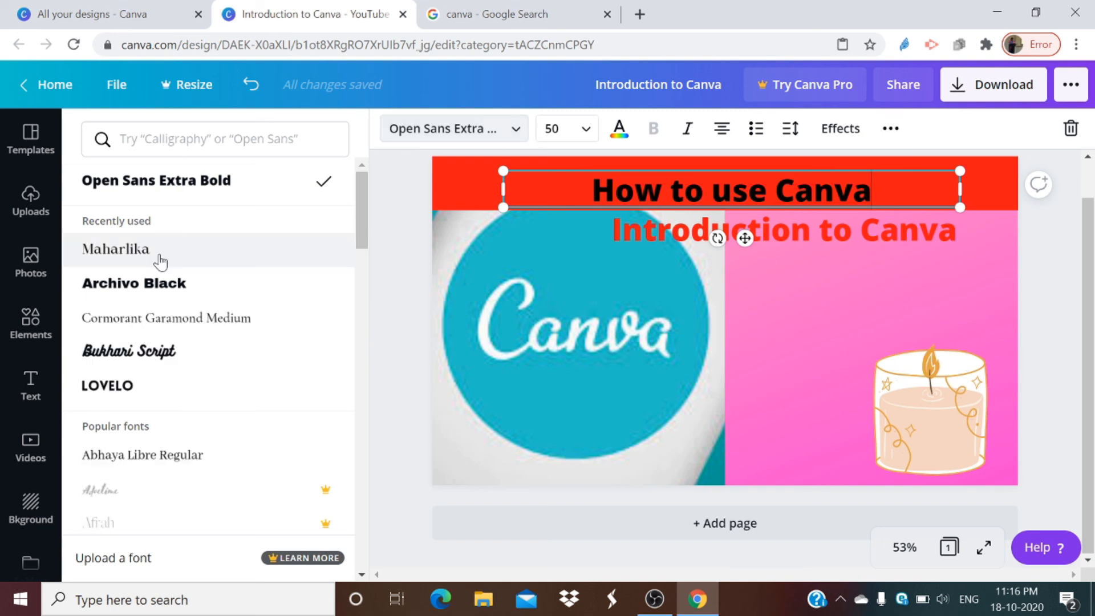
{"action": "scroll", "coordinate": [154, 274], "scroll_direction": "down", "scroll_amount": 1}
{"action": "scroll", "coordinate": [171, 290], "scroll_direction": "down", "scroll_amount": 3}
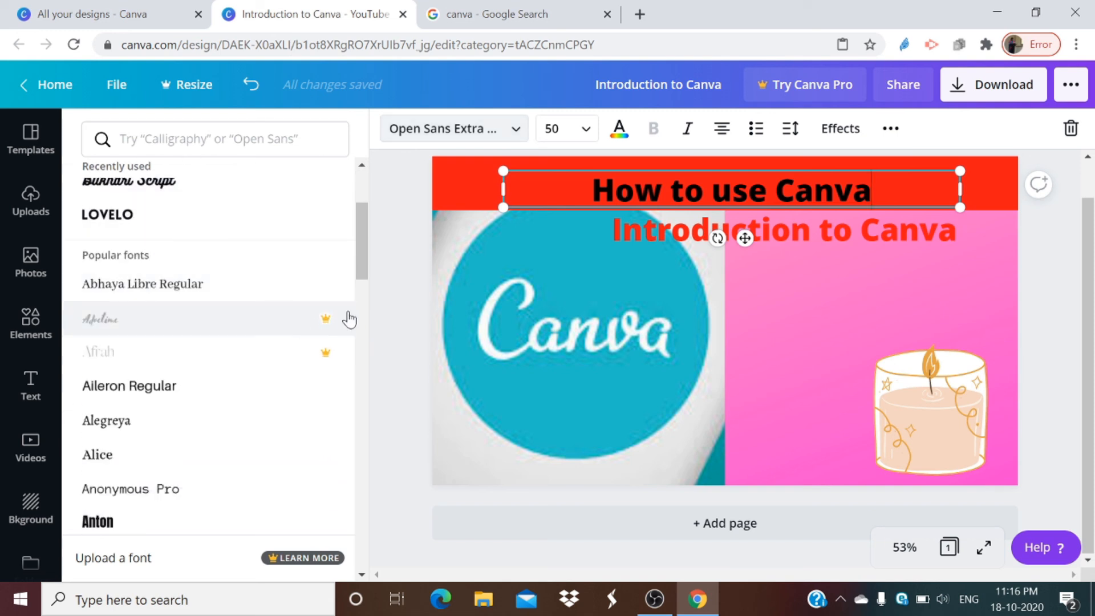
{"action": "scroll", "coordinate": [222, 266], "scroll_direction": "up", "scroll_amount": 3}
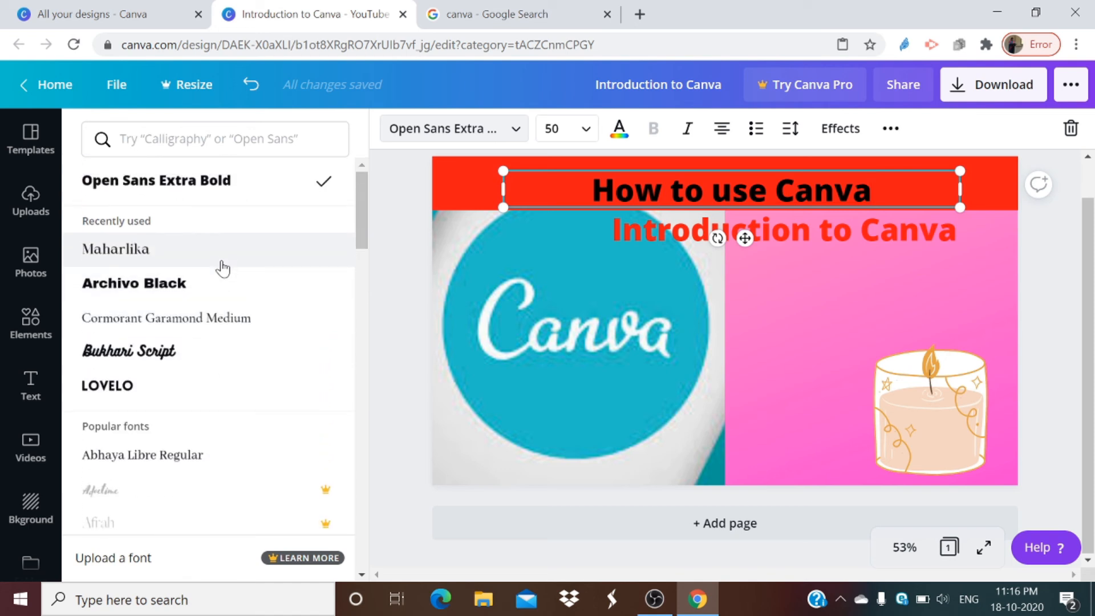
{"action": "left_click", "coordinate": [189, 265]}
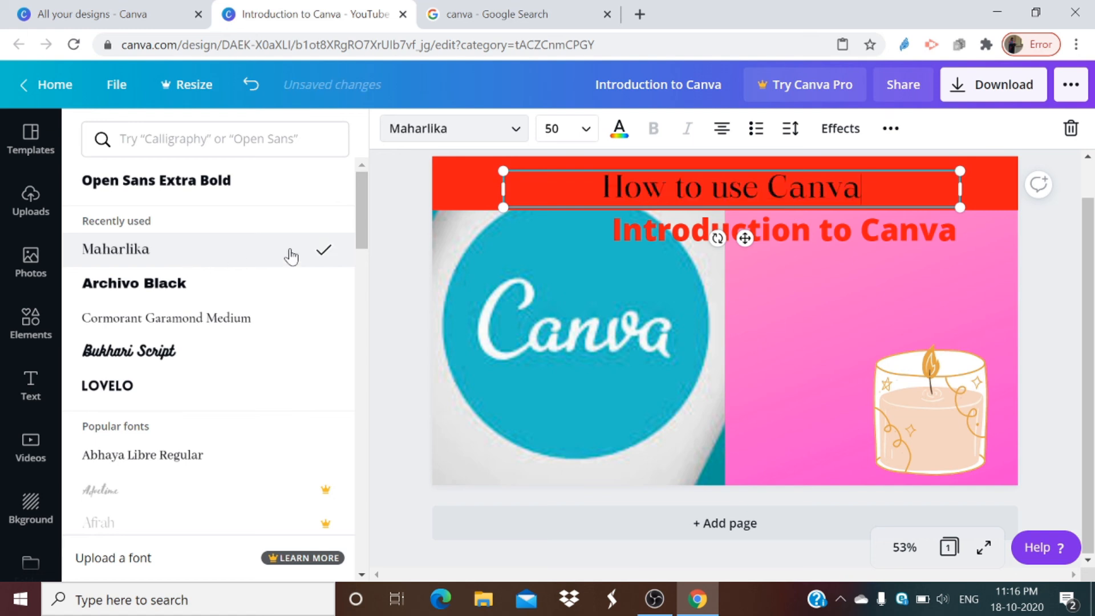
{"action": "left_click", "coordinate": [831, 345]}
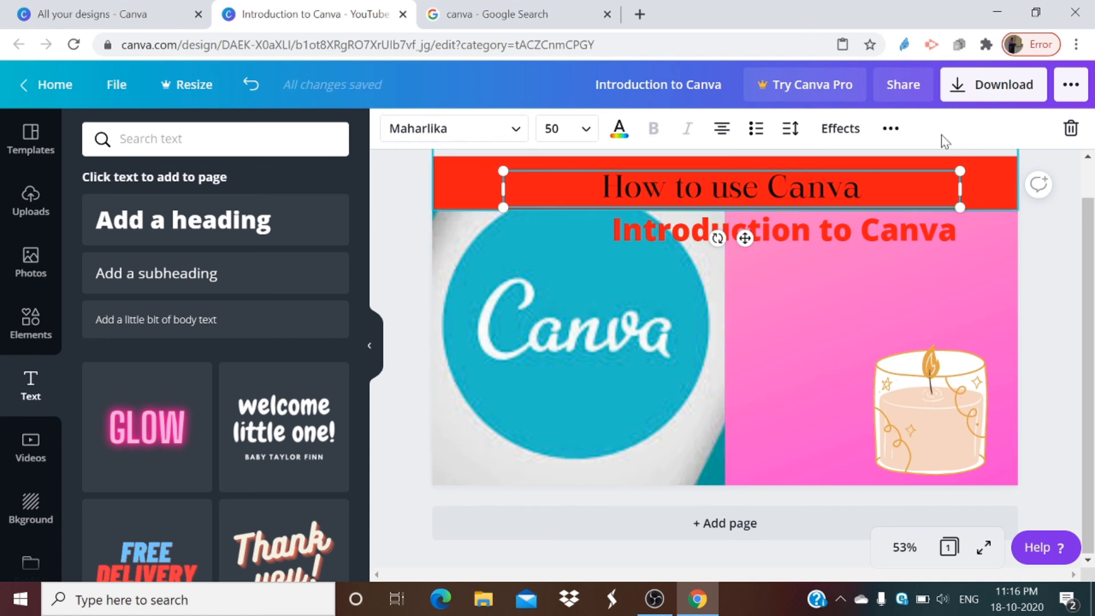
Step: Examine the file types offered for downloading the design, close the download options and view the uploaded images
{"action": "left_click", "coordinate": [960, 100]}
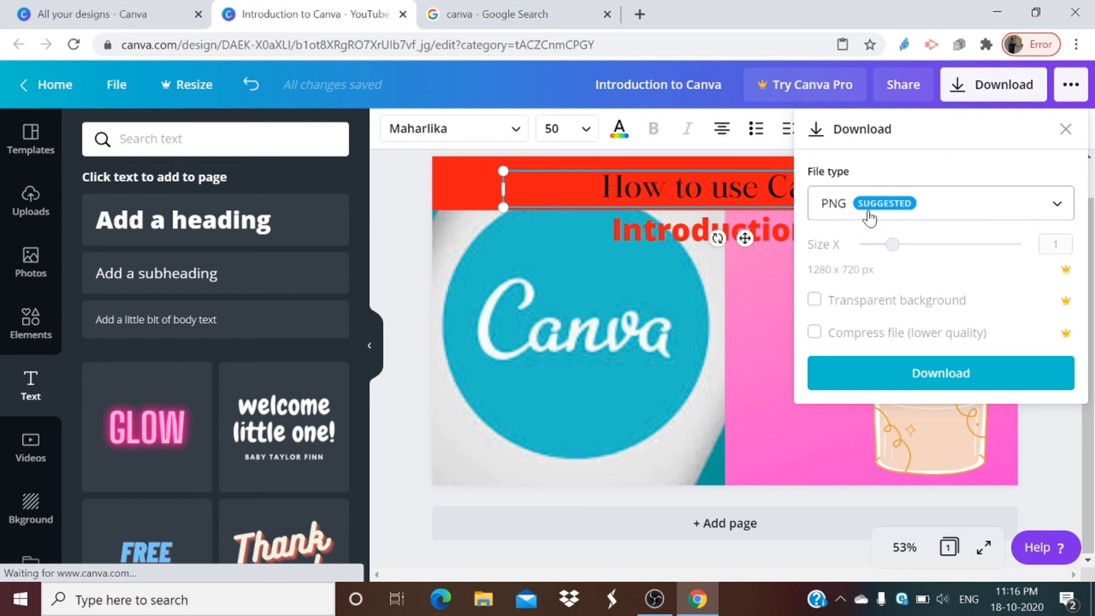
{"action": "left_click", "coordinate": [1056, 204]}
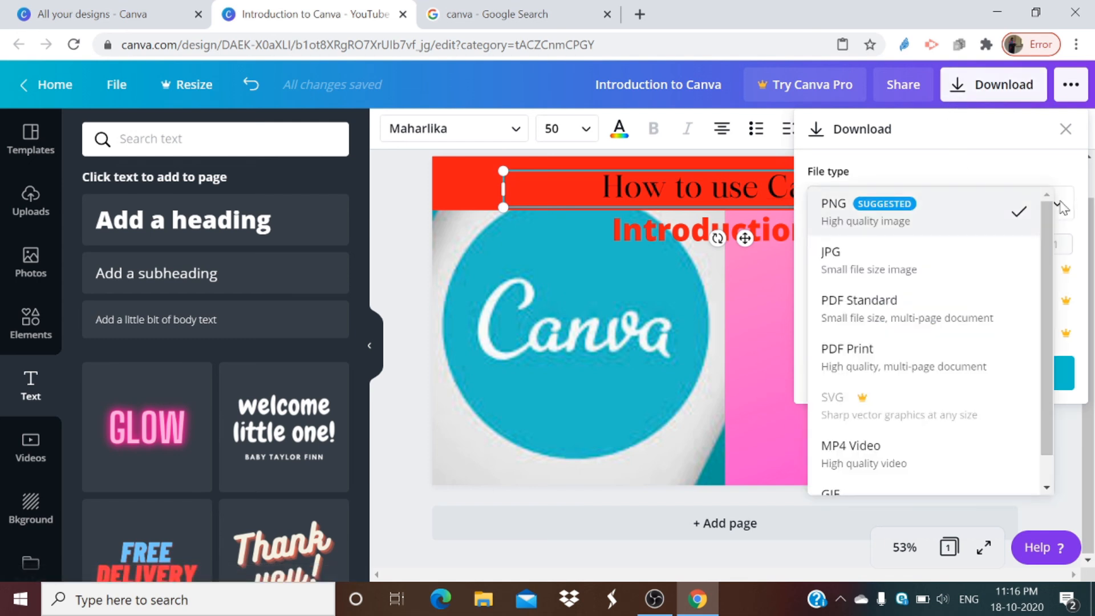
{"action": "scroll", "coordinate": [912, 285], "scroll_direction": "down", "scroll_amount": 1}
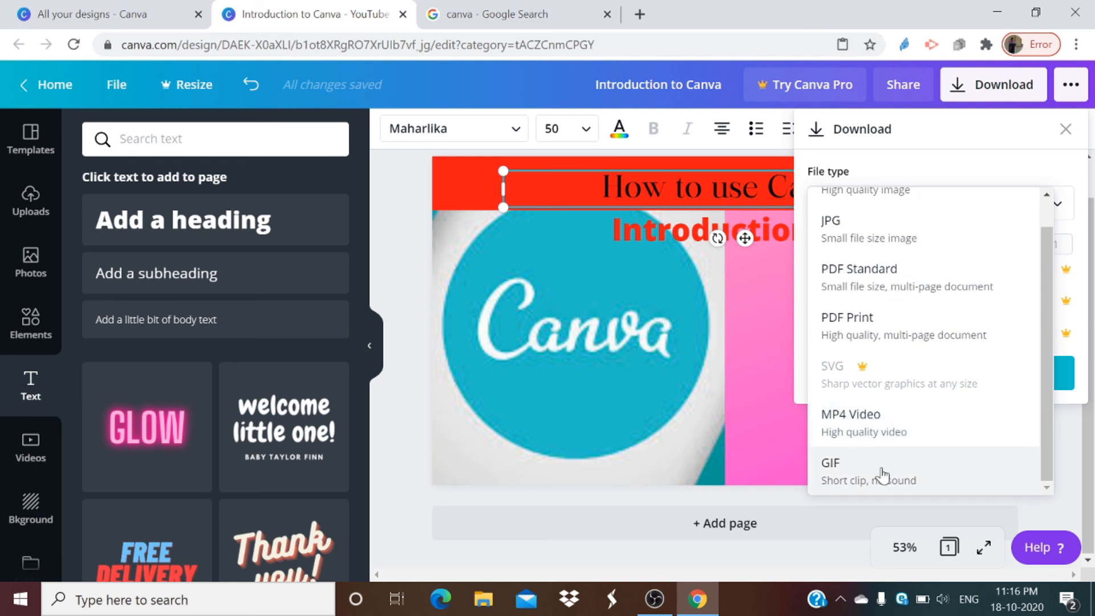
{"action": "left_click", "coordinate": [479, 422]}
{"action": "left_click", "coordinate": [1063, 129]}
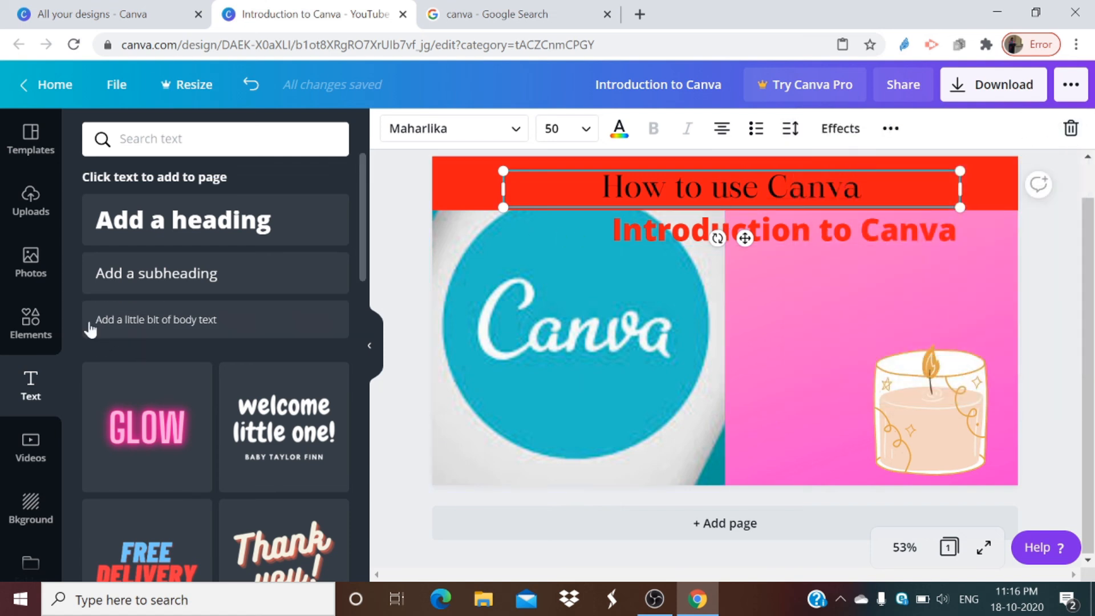
{"action": "left_click", "coordinate": [39, 200]}
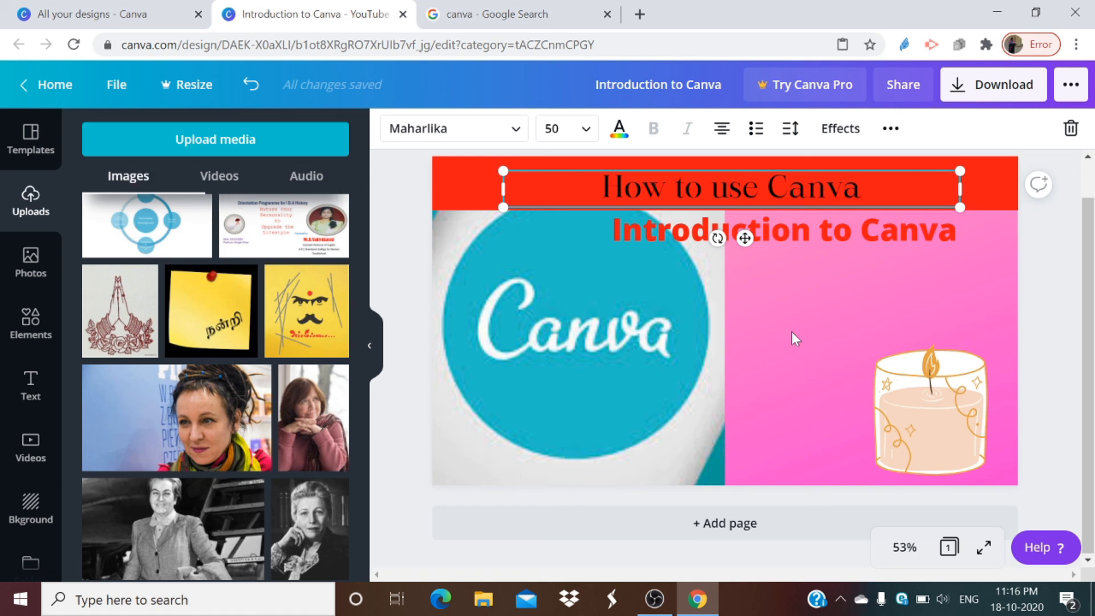
Step: Download the design as a PNG and open the downloaded "Introduction to Canva" image from its folder in File Explorer
{"action": "left_click", "coordinate": [956, 92]}
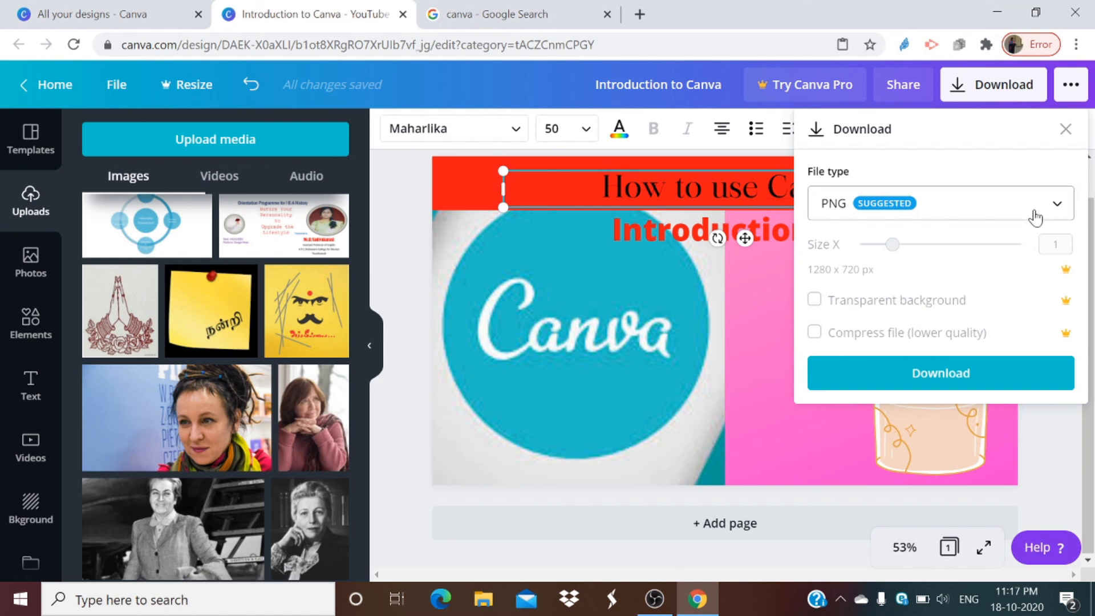
{"action": "left_click", "coordinate": [914, 375]}
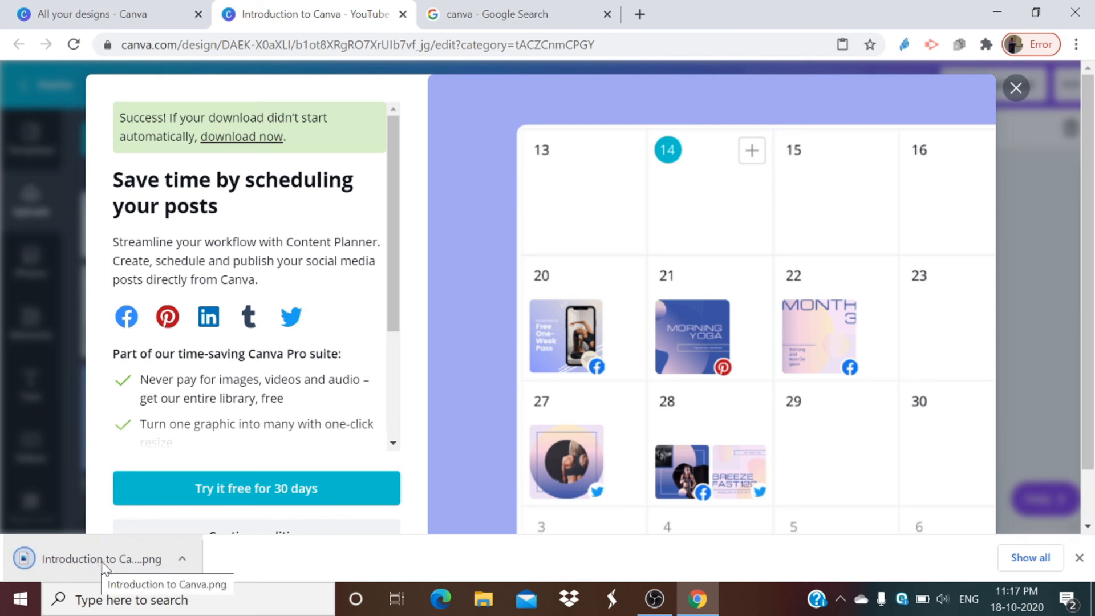
{"action": "left_click", "coordinate": [181, 560]}
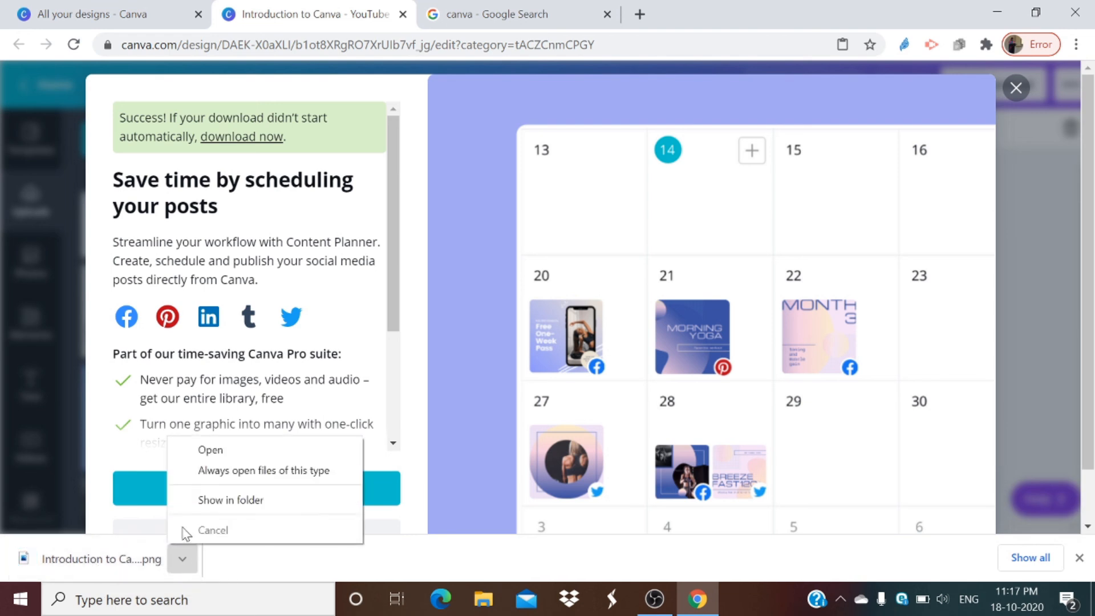
{"action": "left_click", "coordinate": [191, 500]}
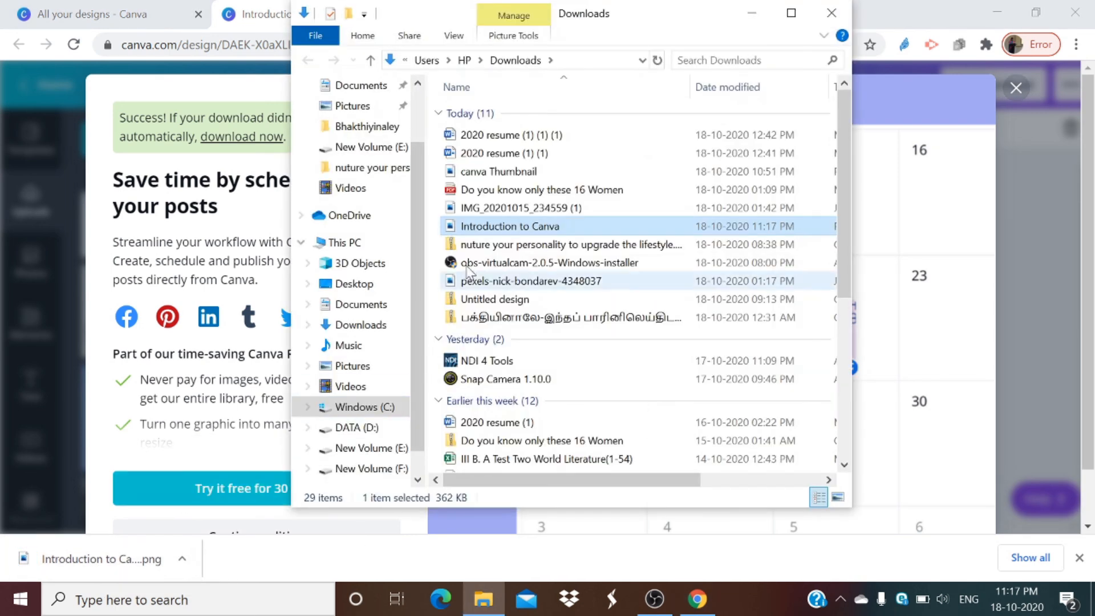
{"action": "double_click", "coordinate": [501, 227]}
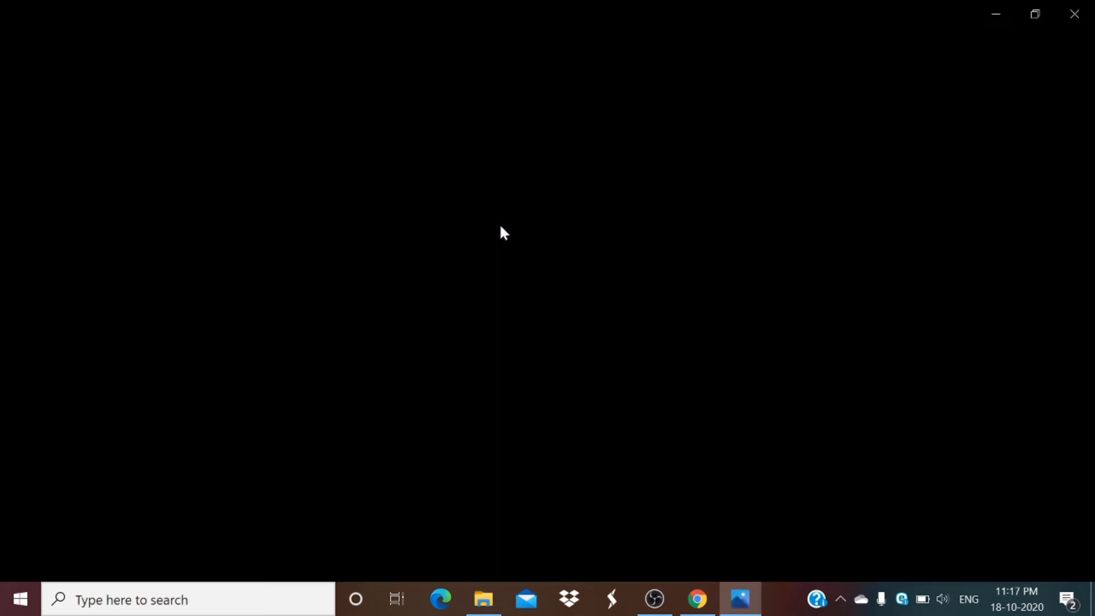